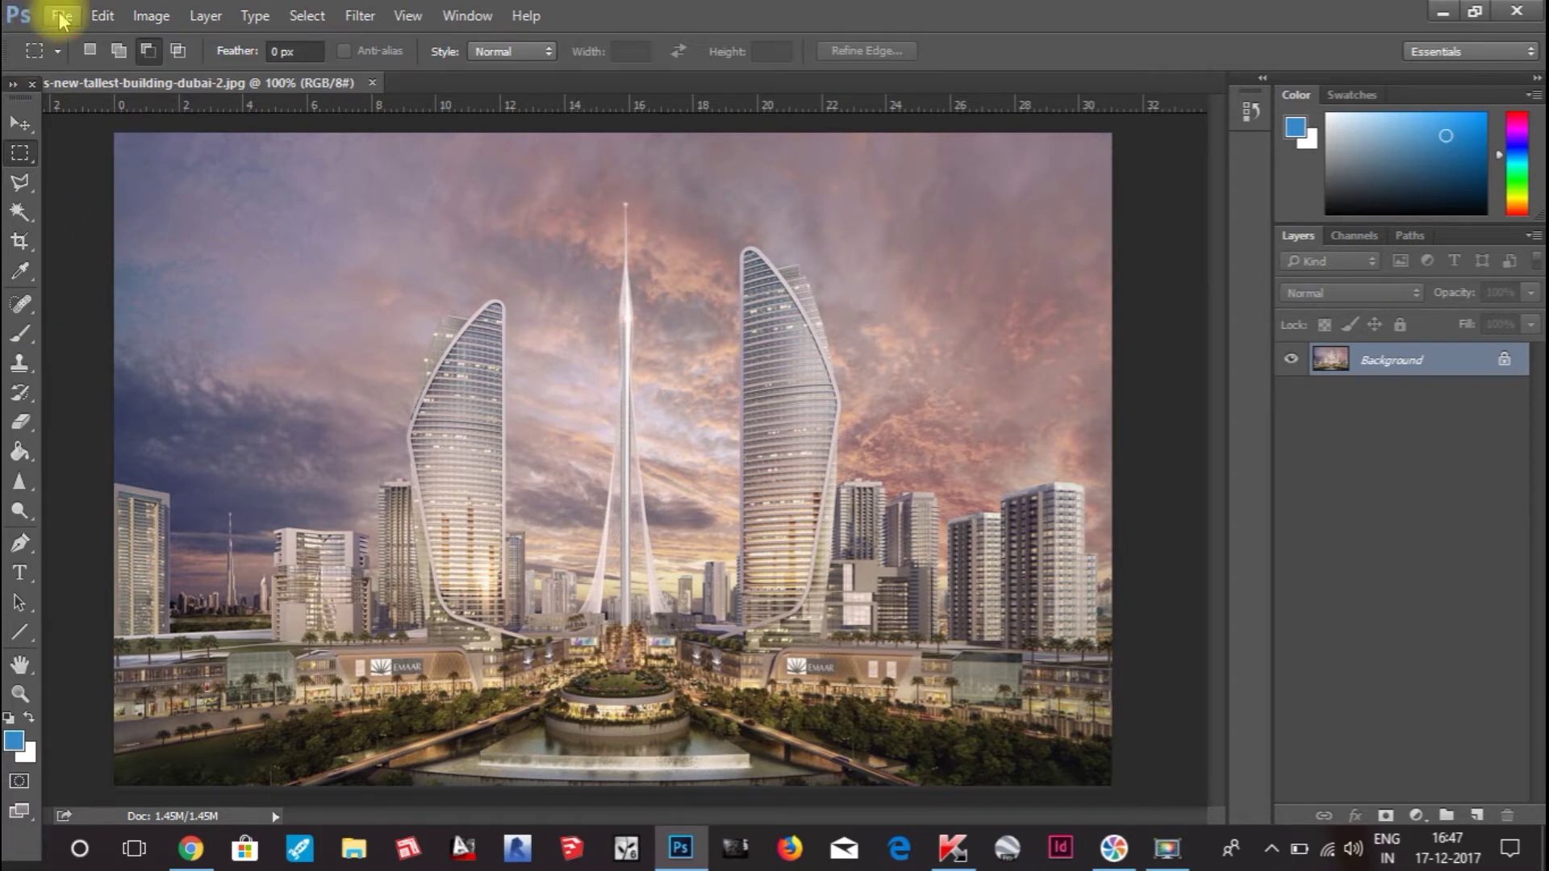
Step: Open Block-D_Rendered-Elevations-1 (1).png from the Desktop in Photoshop
click(62, 17)
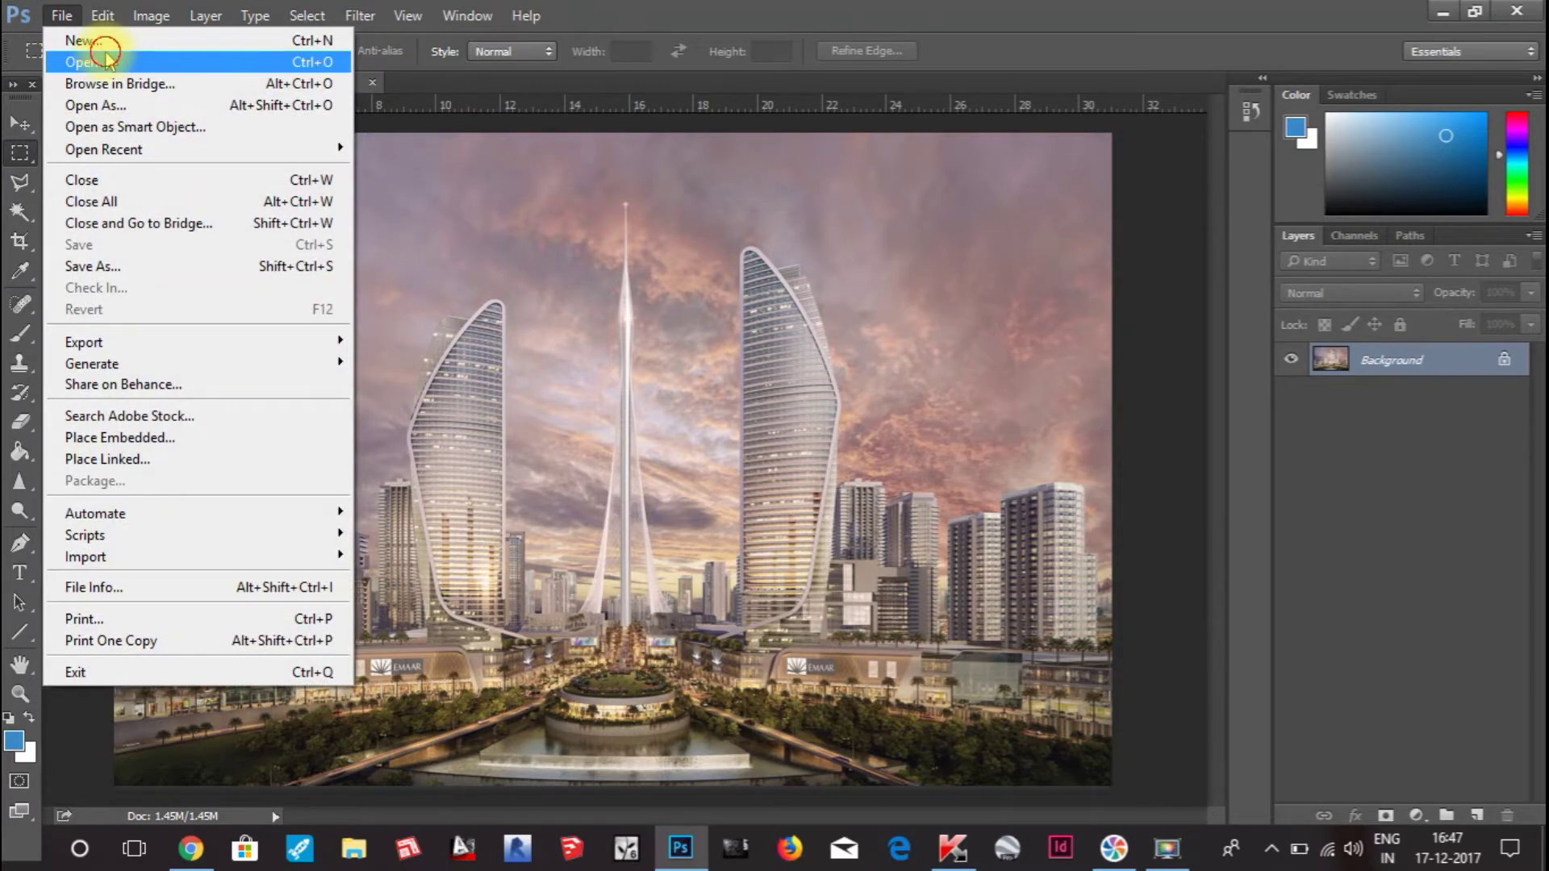
click(105, 58)
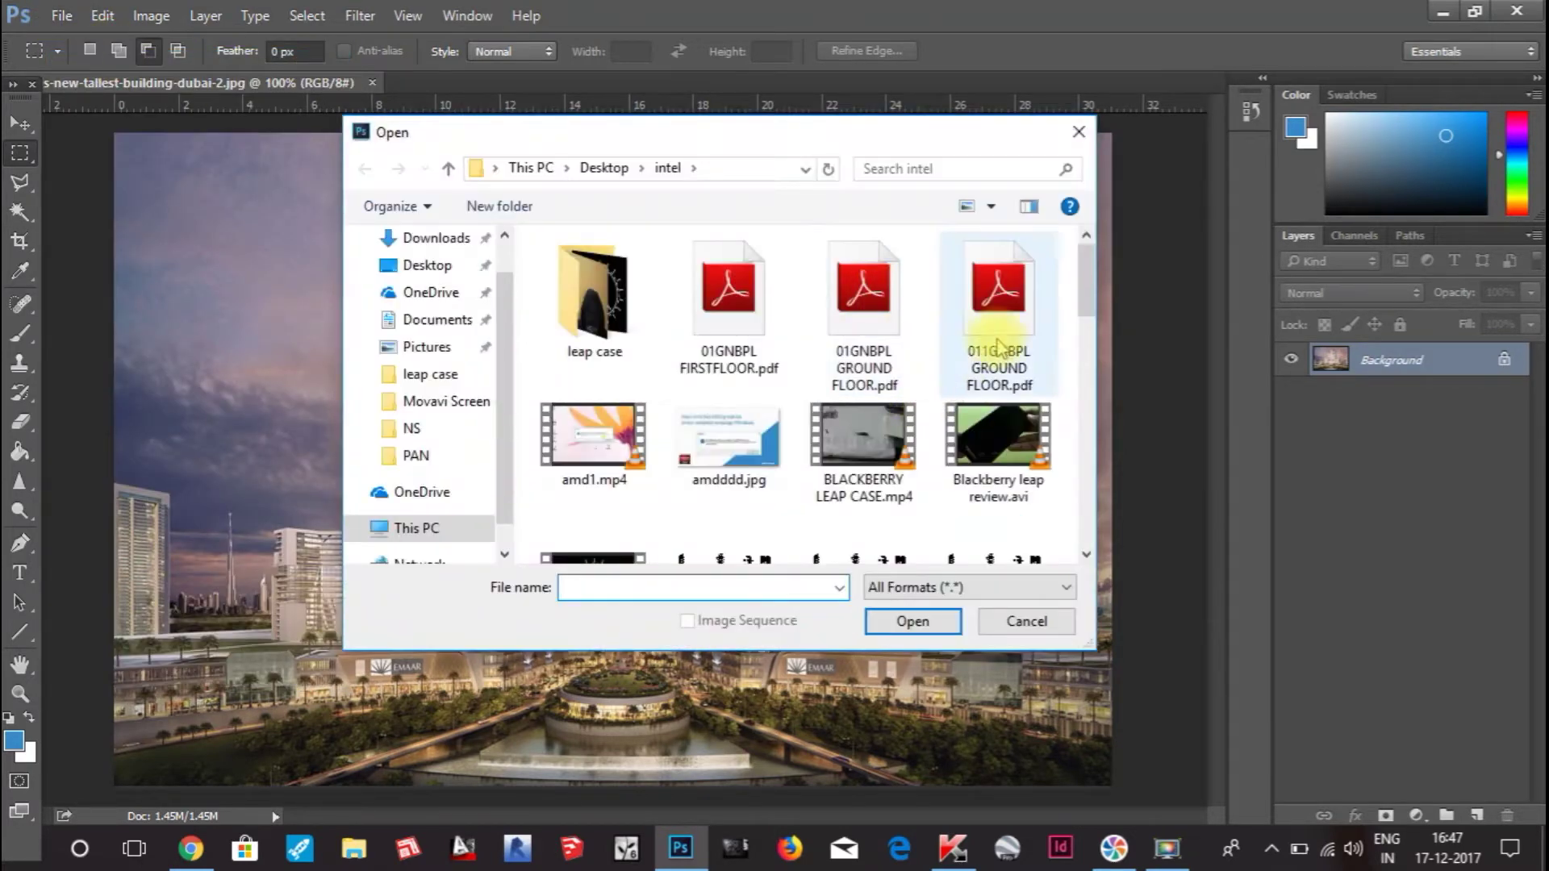
click(407, 266)
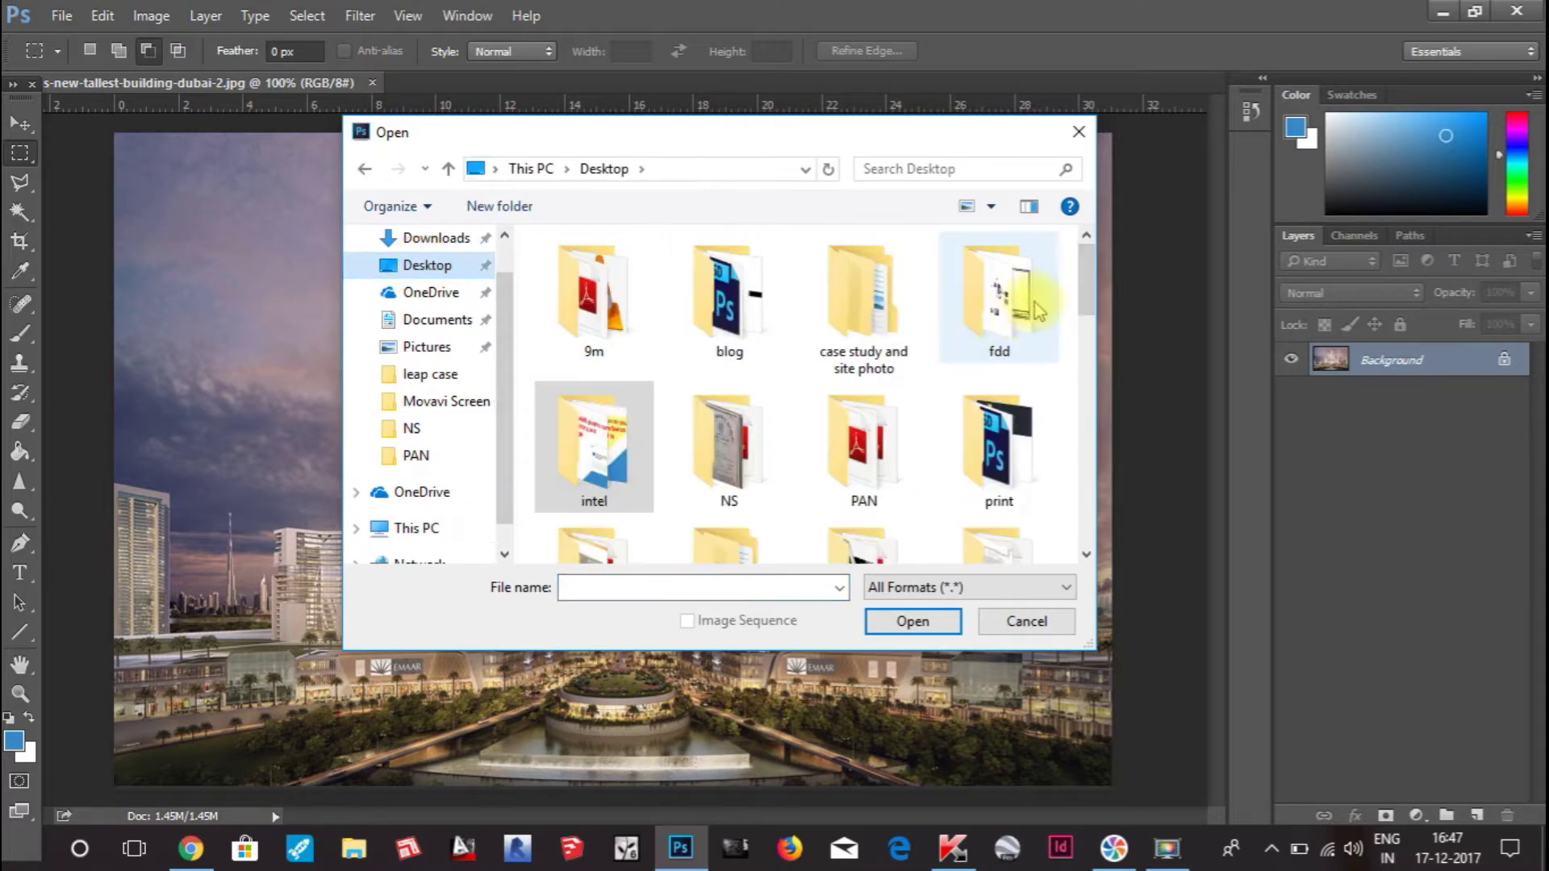
drag(1085, 287, 1091, 425)
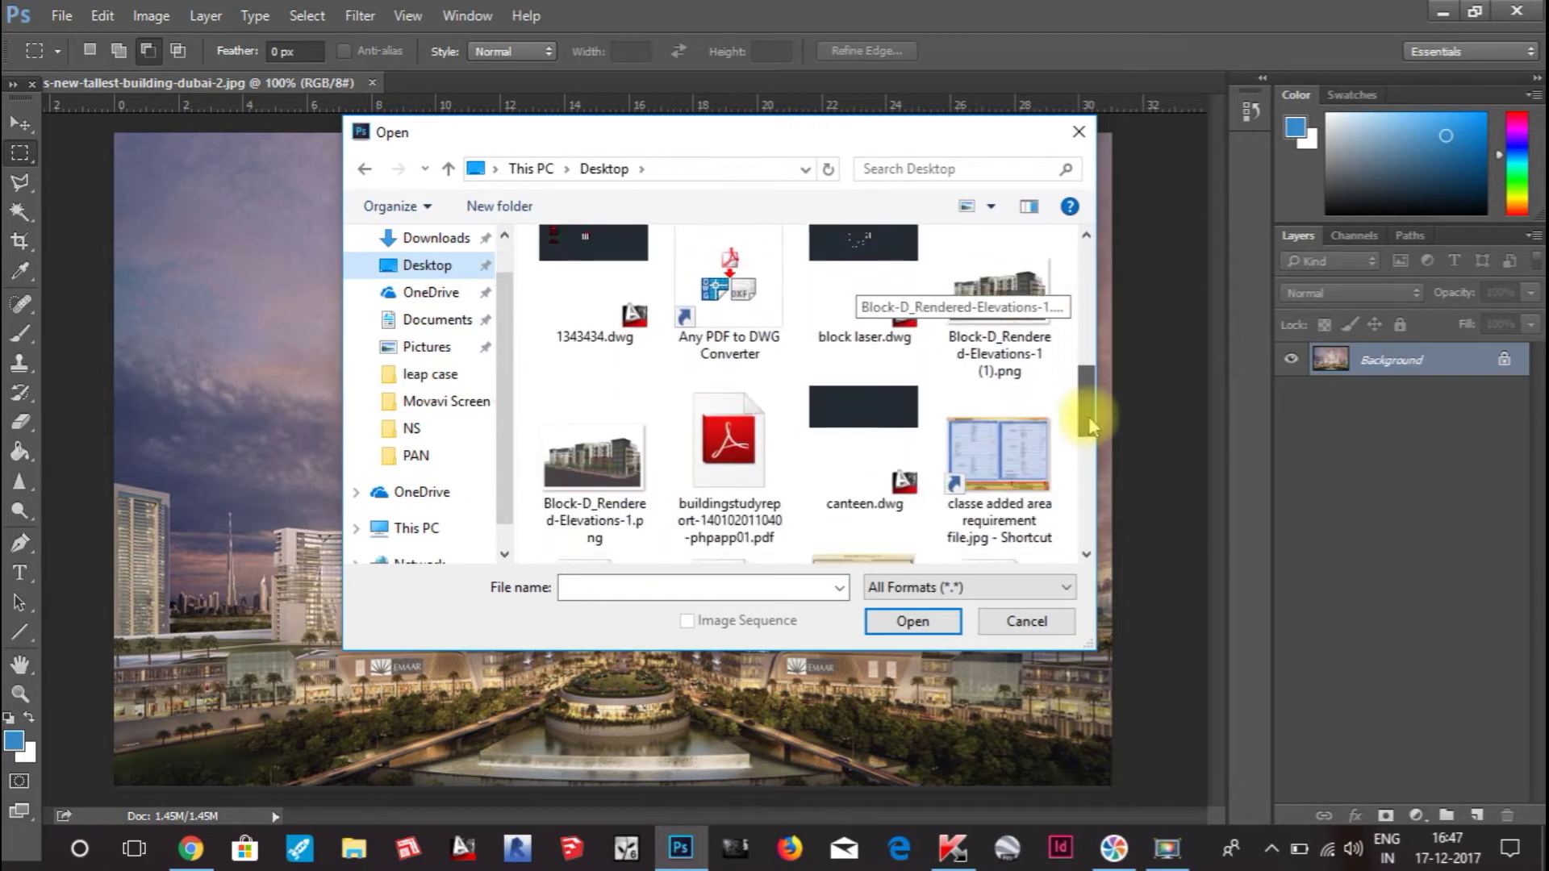
click(1037, 323)
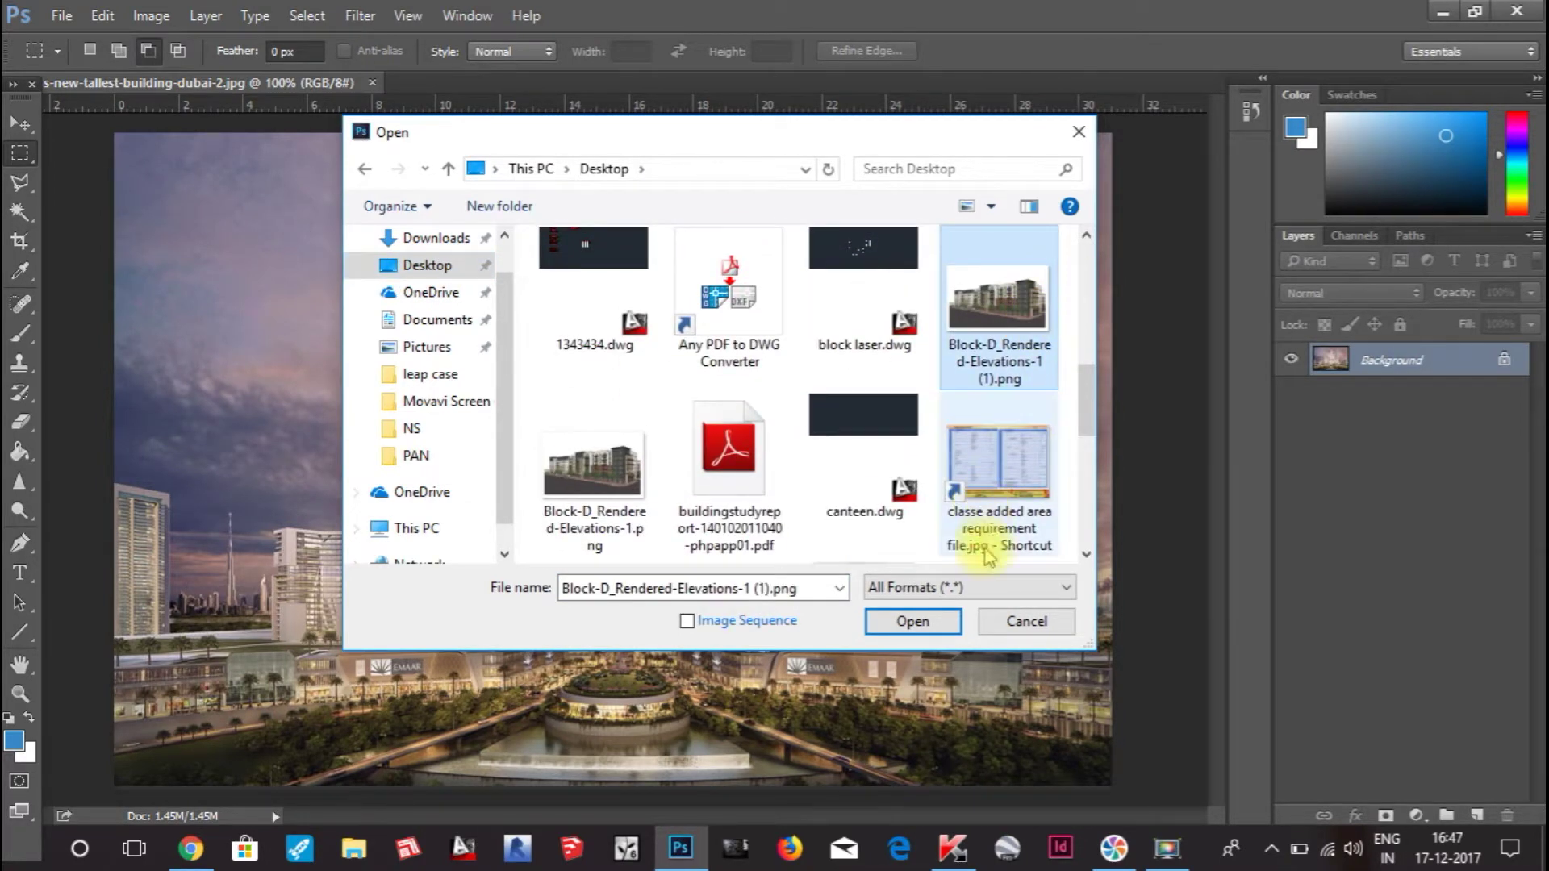
click(936, 617)
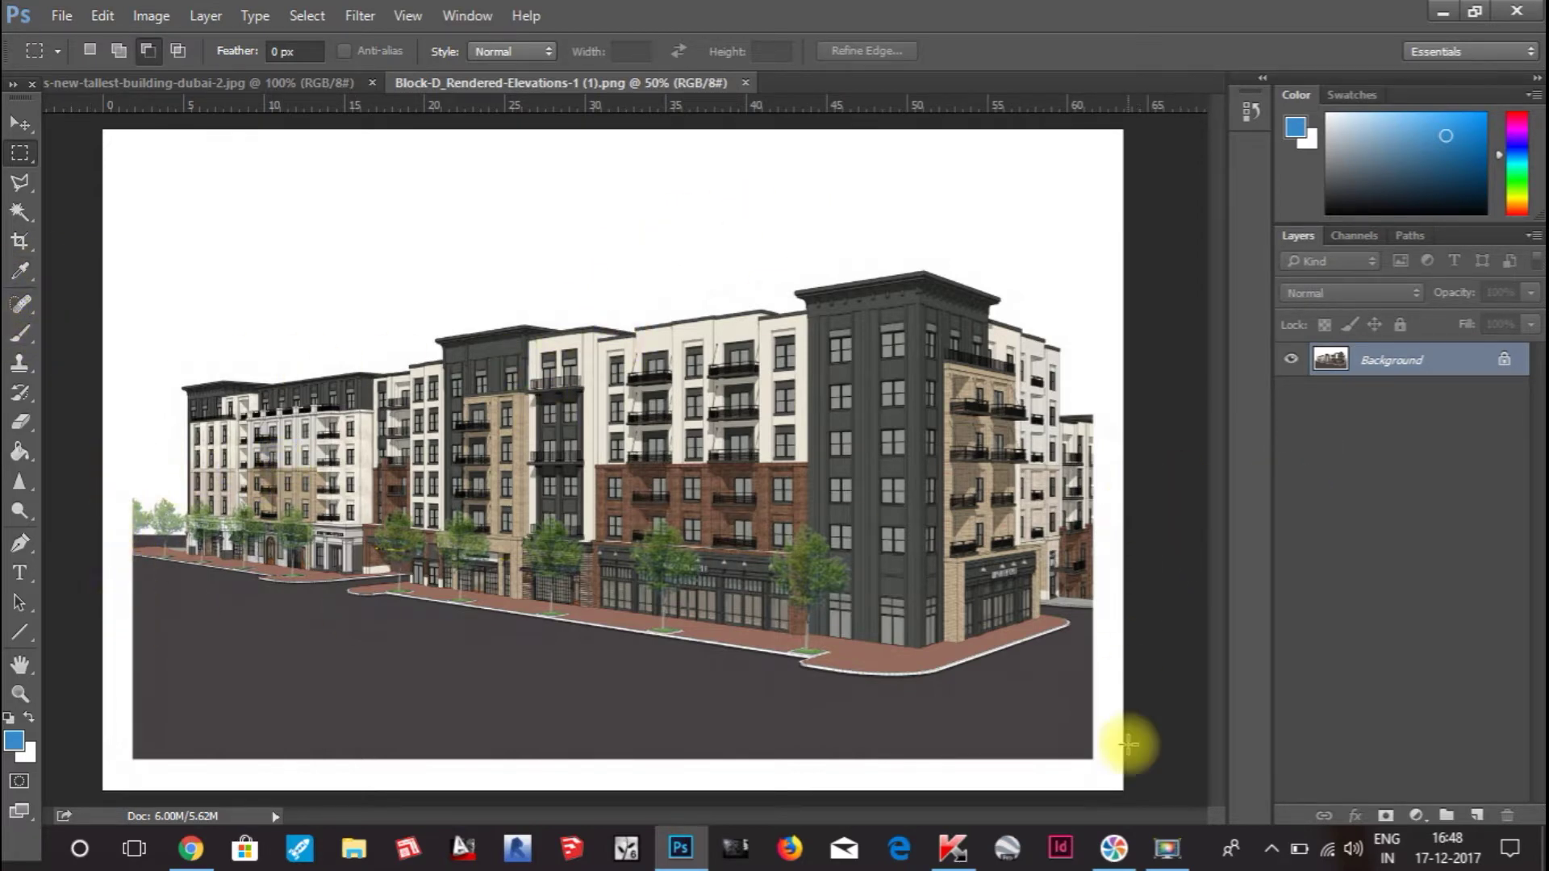
click(18, 246)
Step: Crop the render by pulling in its left, right and bottom edges and commit the crop
drag(105, 460, 118, 471)
click(1104, 465)
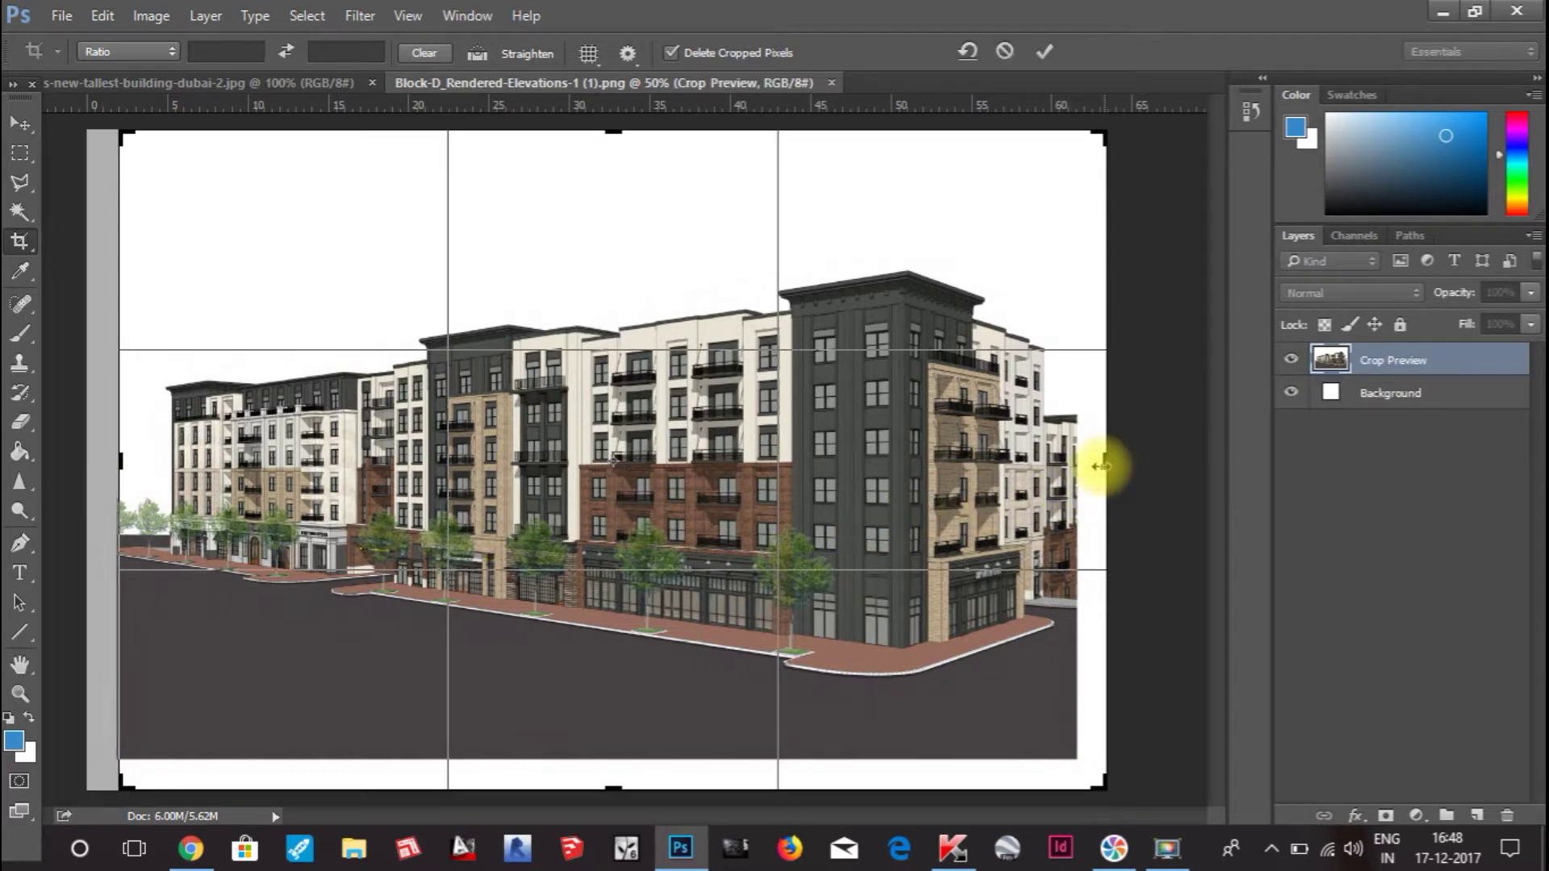
drag(1101, 465, 1082, 478)
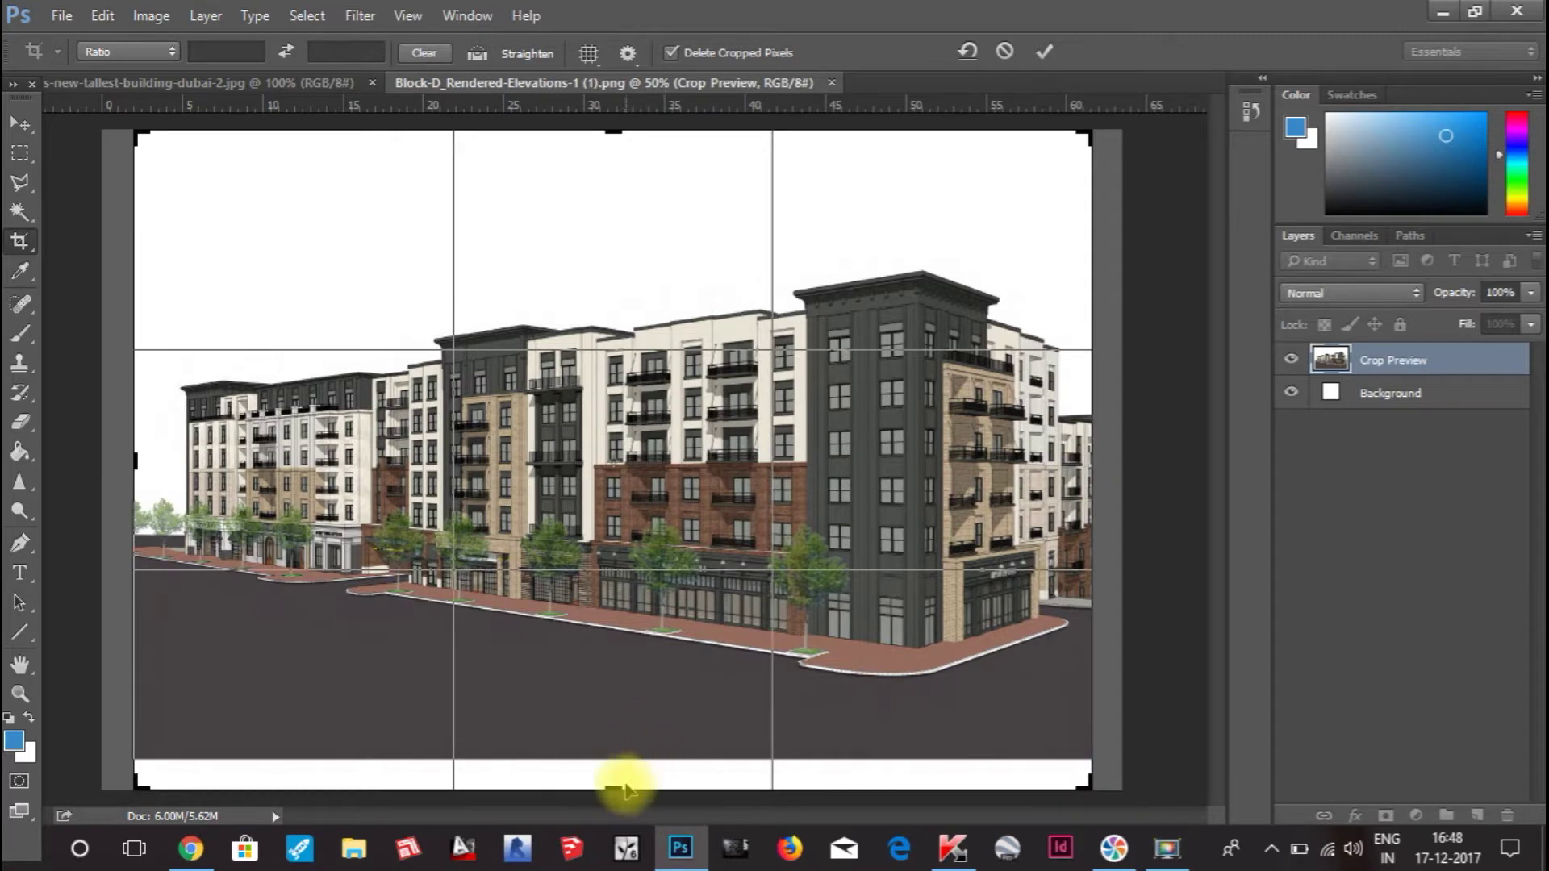
drag(624, 784, 615, 776)
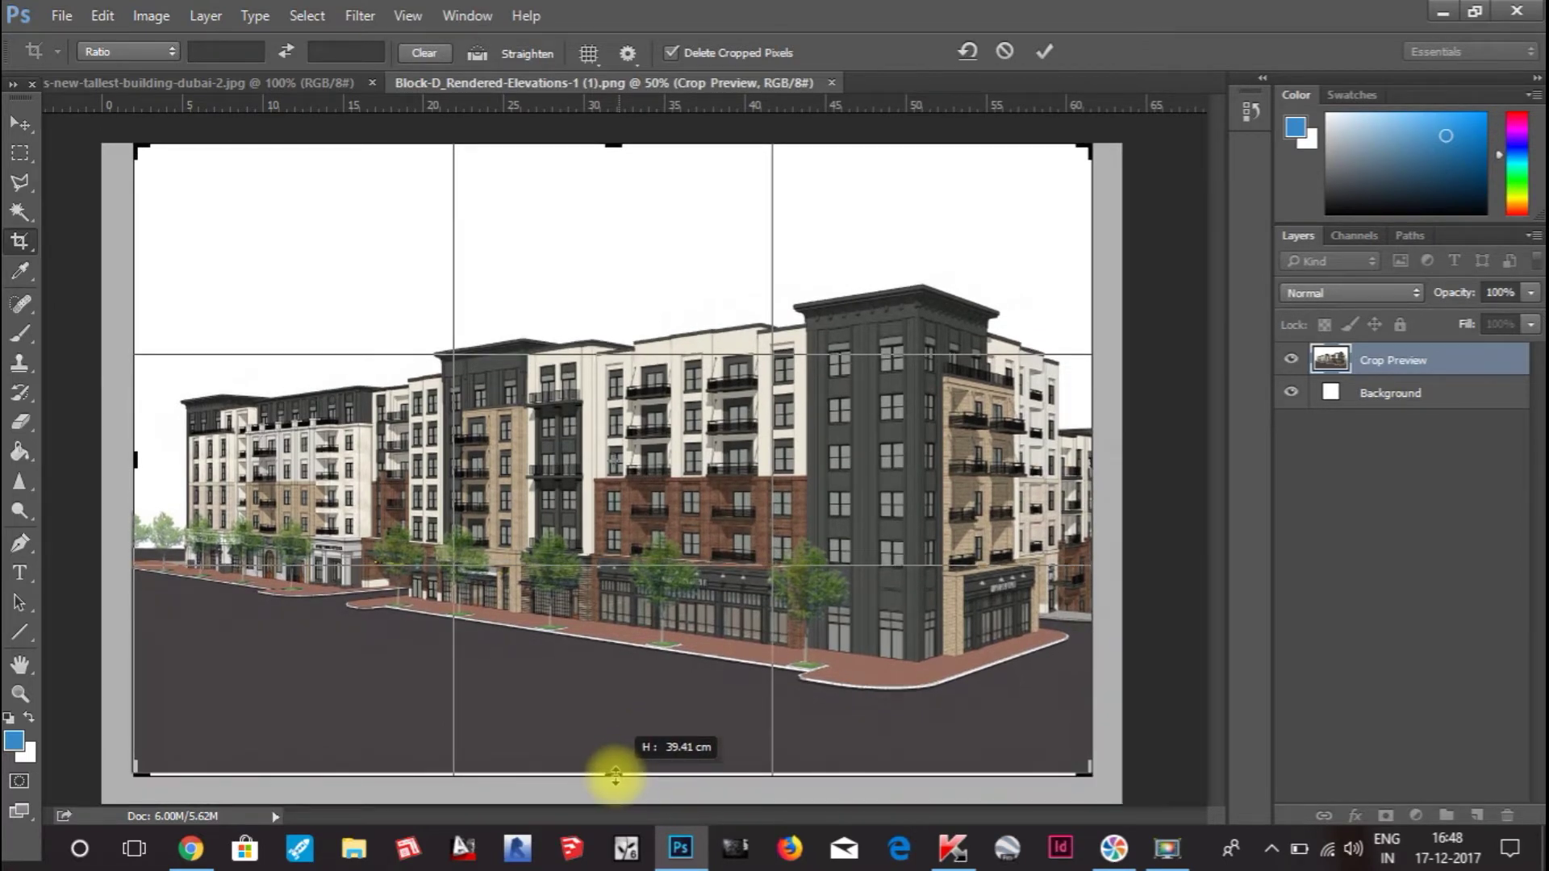
drag(618, 775, 609, 773)
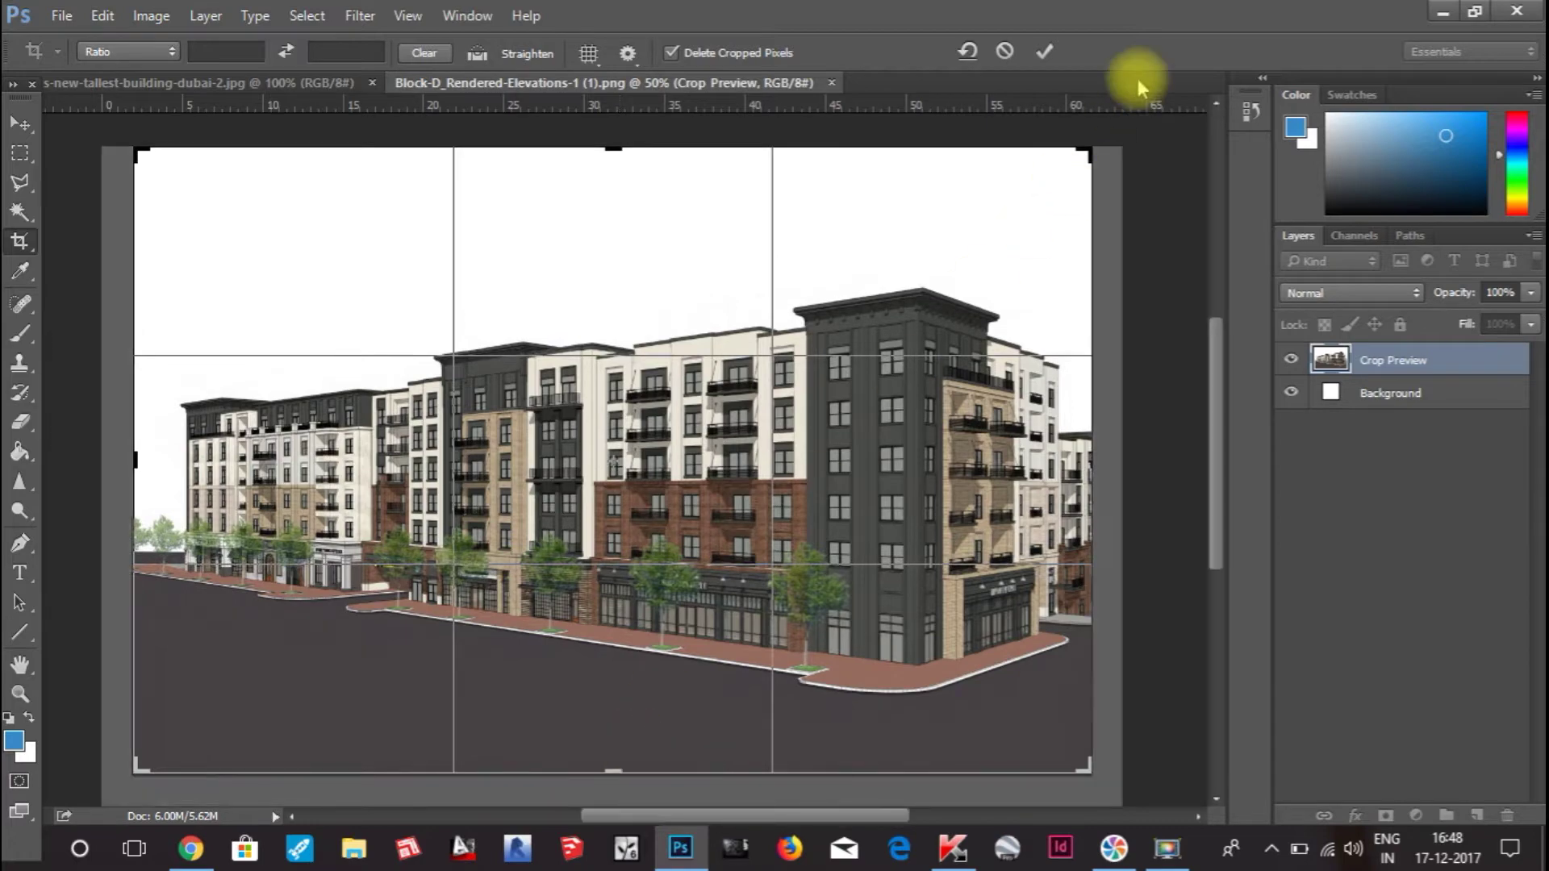
click(1045, 52)
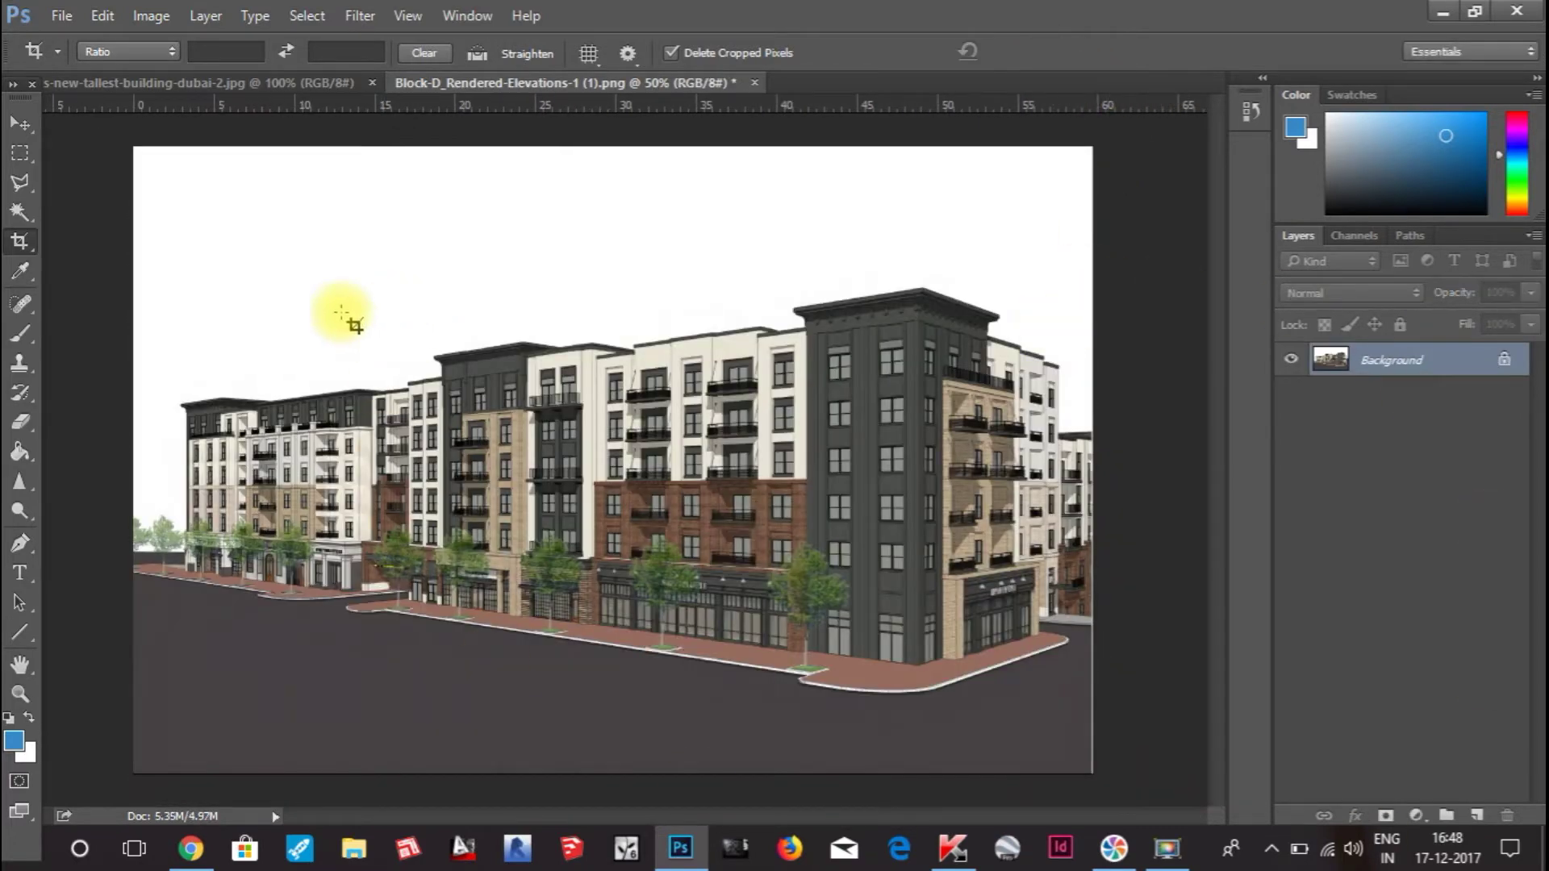
click(20, 213)
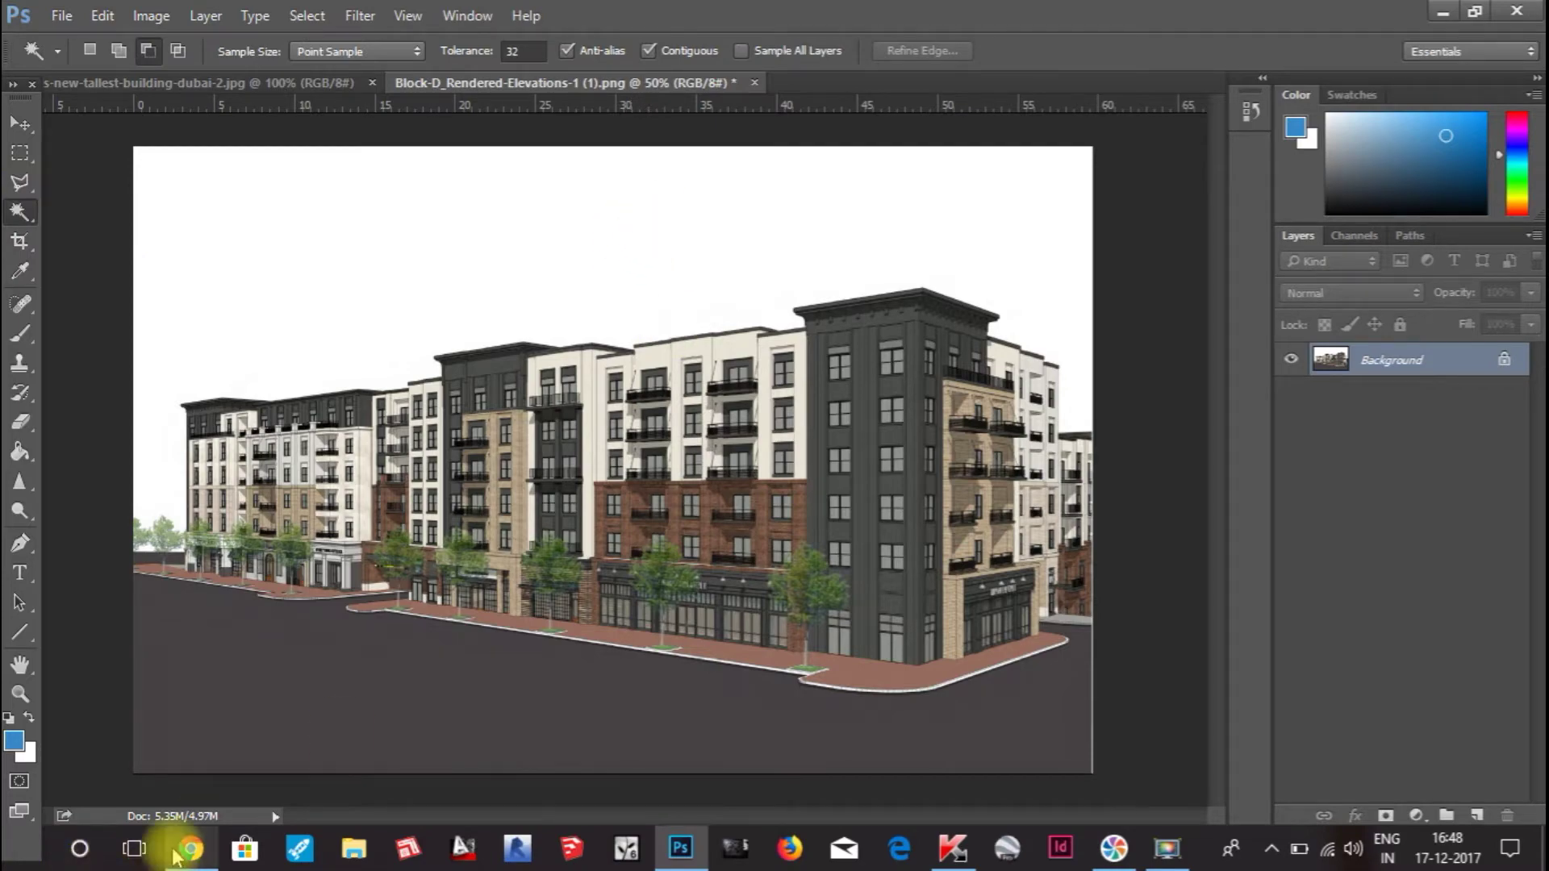
Step: In the browser's sky image search, filter results to images larger than 4 MP
mouse_move(190, 847)
click(193, 738)
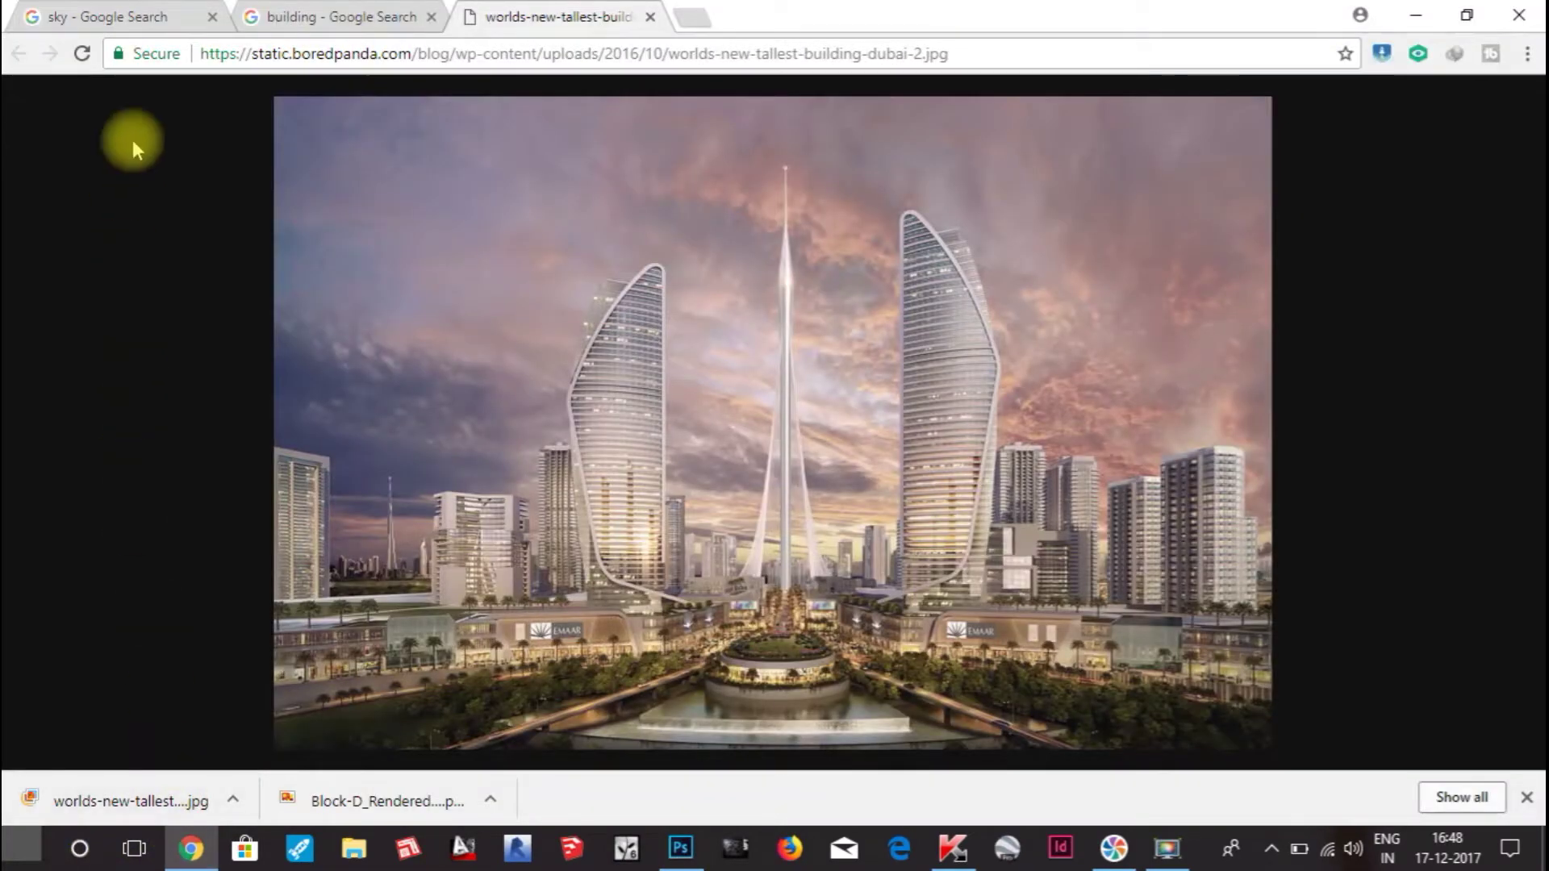
click(80, 11)
scroll(1054, 335, up, 3)
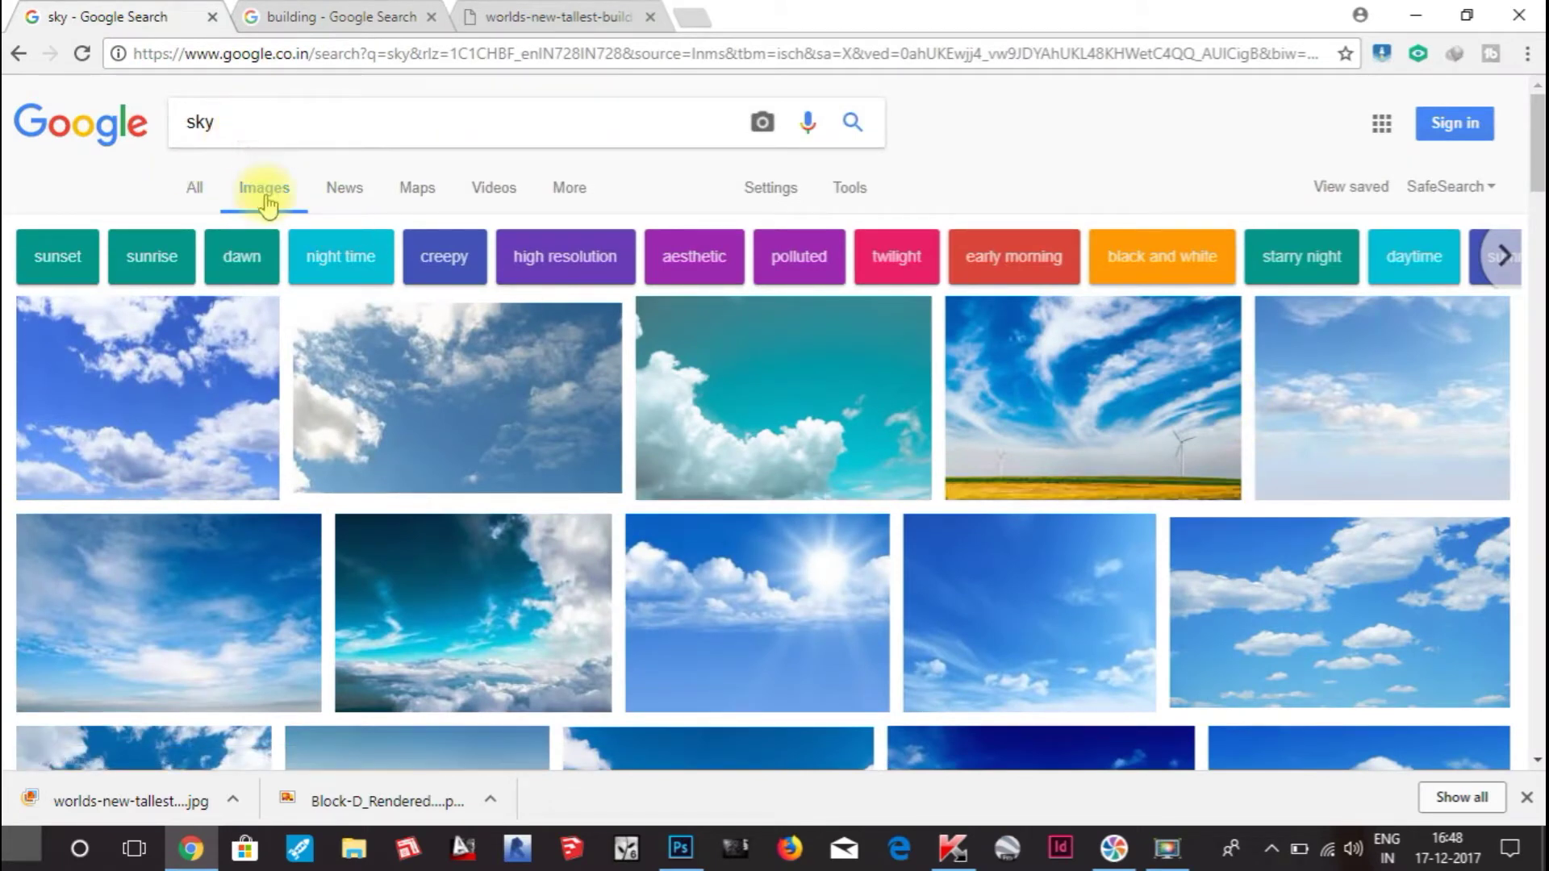
click(847, 194)
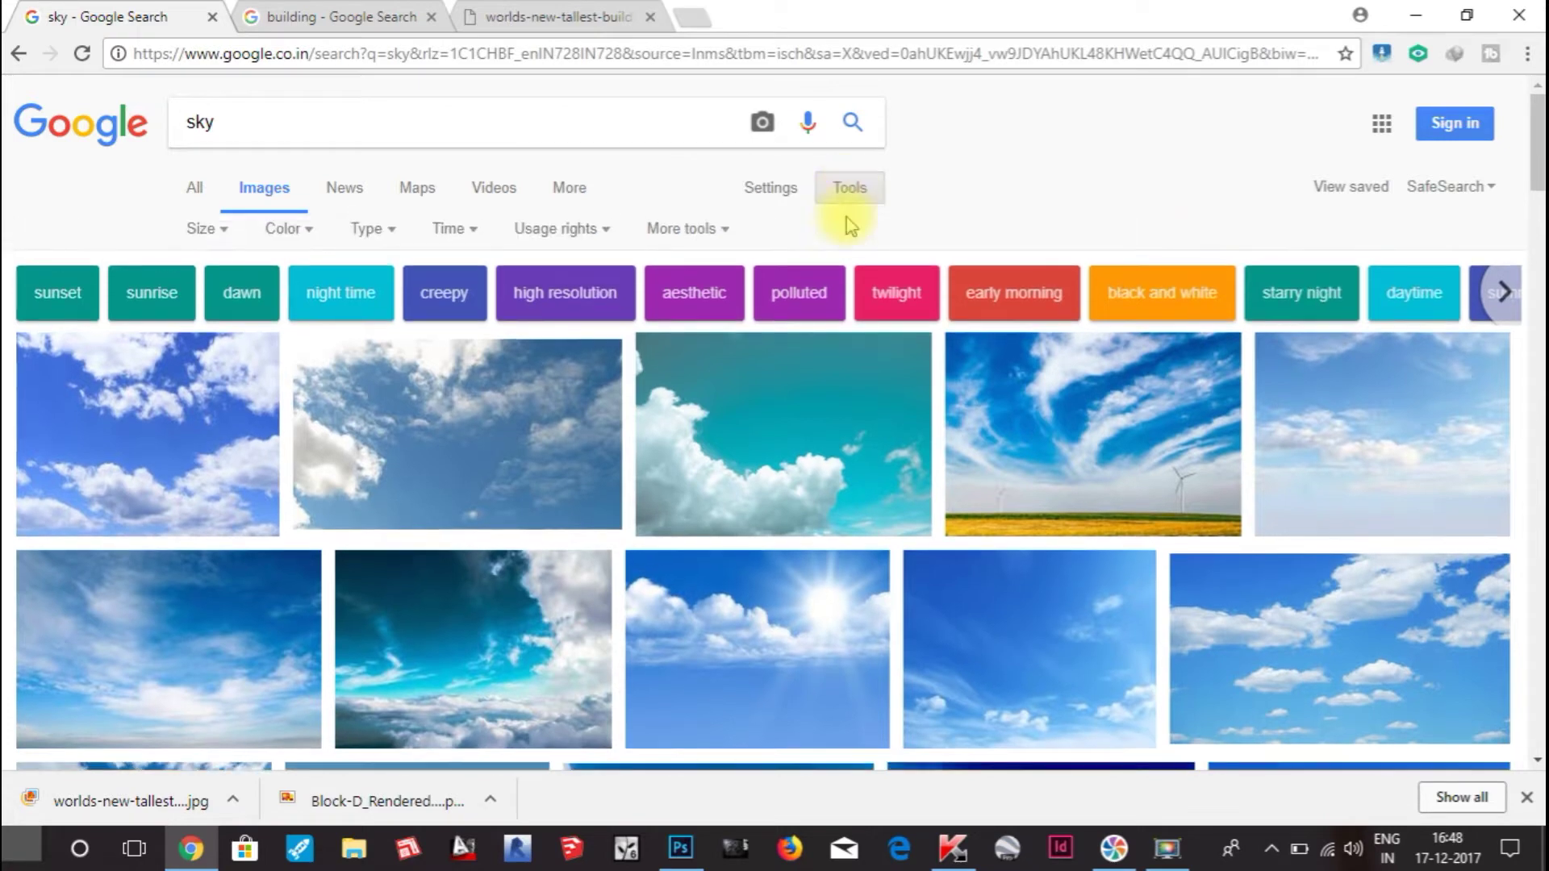
click(226, 234)
mouse_move(237, 404)
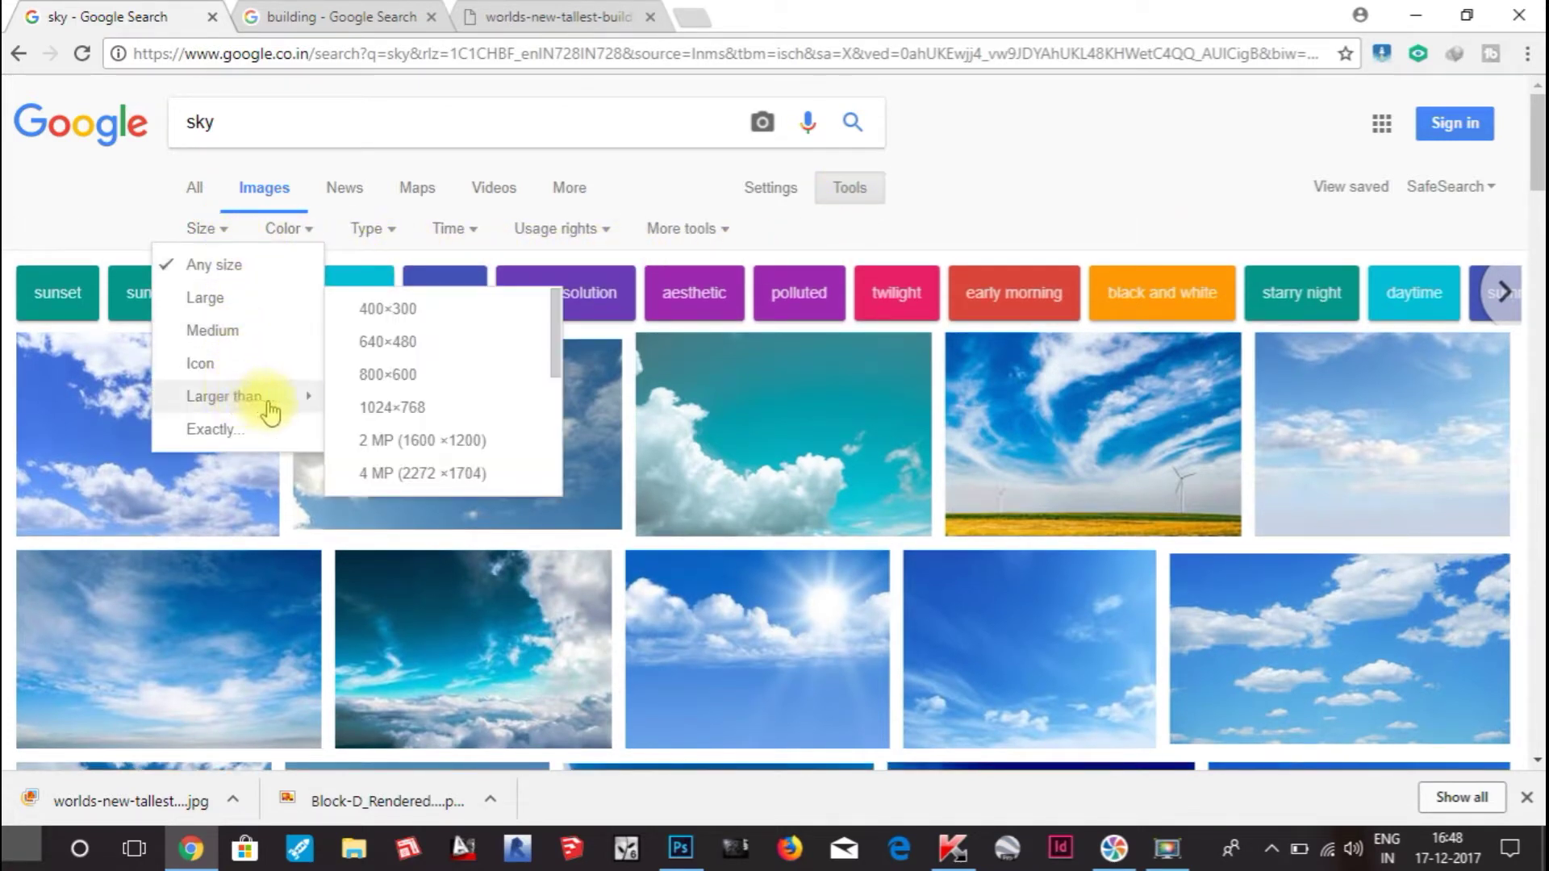
click(407, 473)
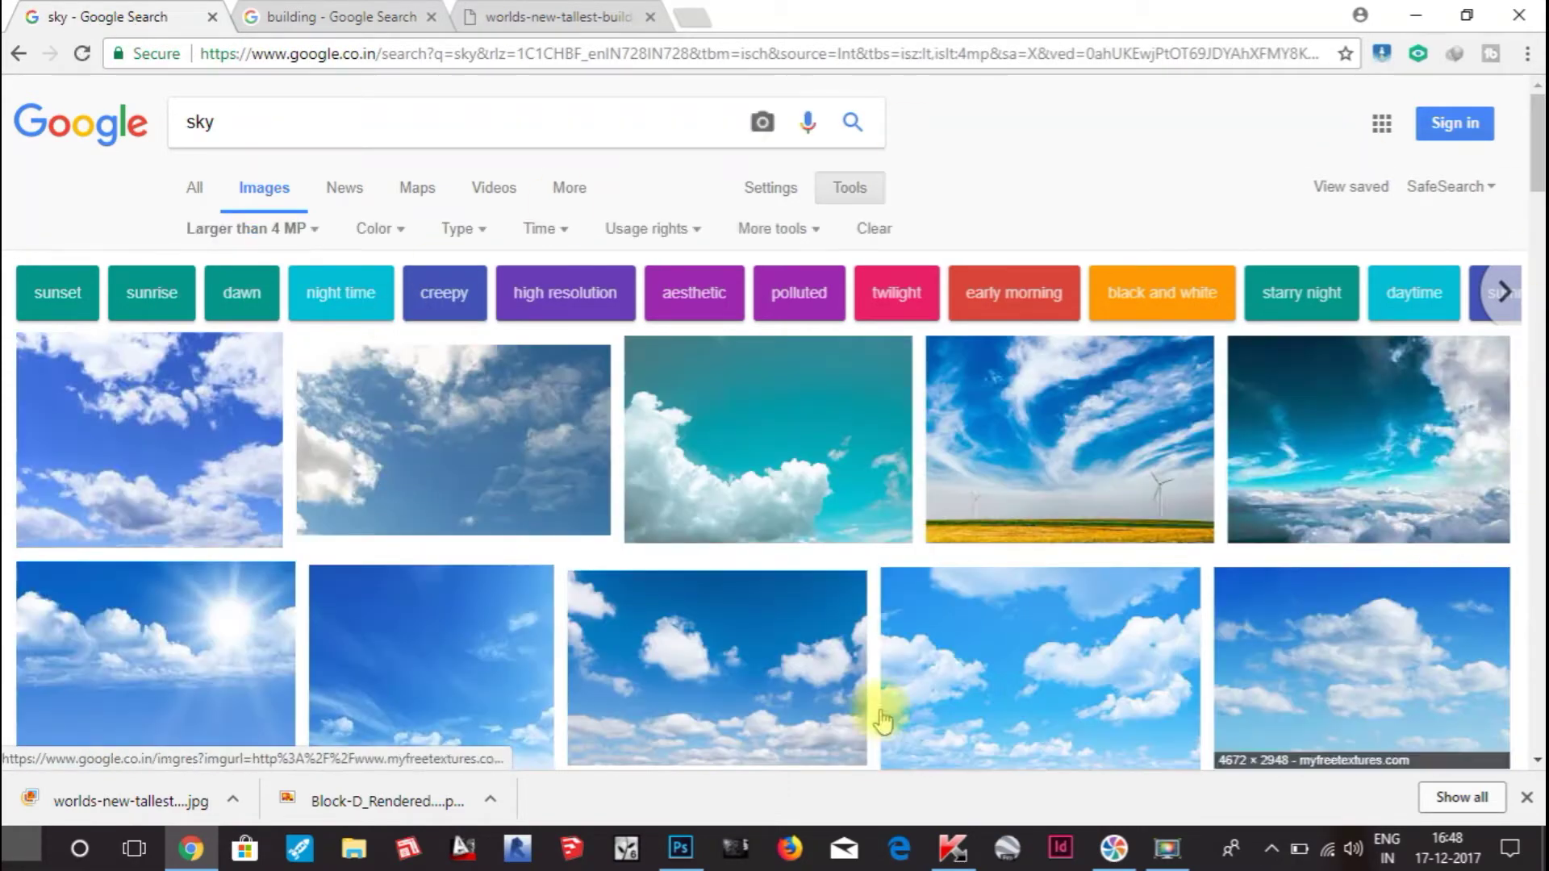
Step: Scroll the sky results and preview the wide cloudy blue sky image
scroll(811, 476, down, 3)
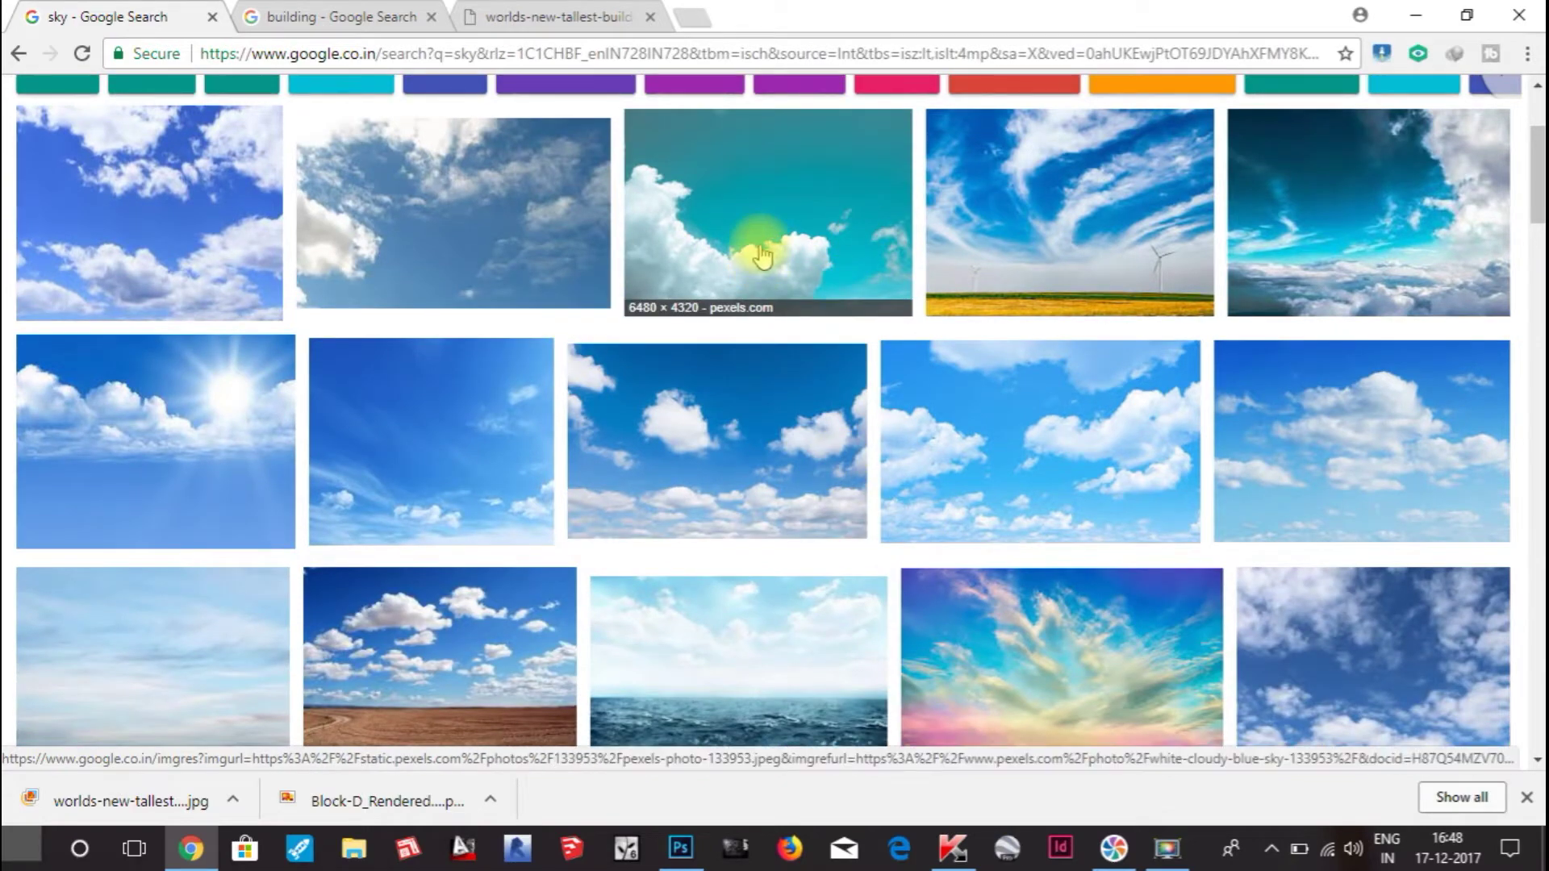
scroll(767, 283, up, 3)
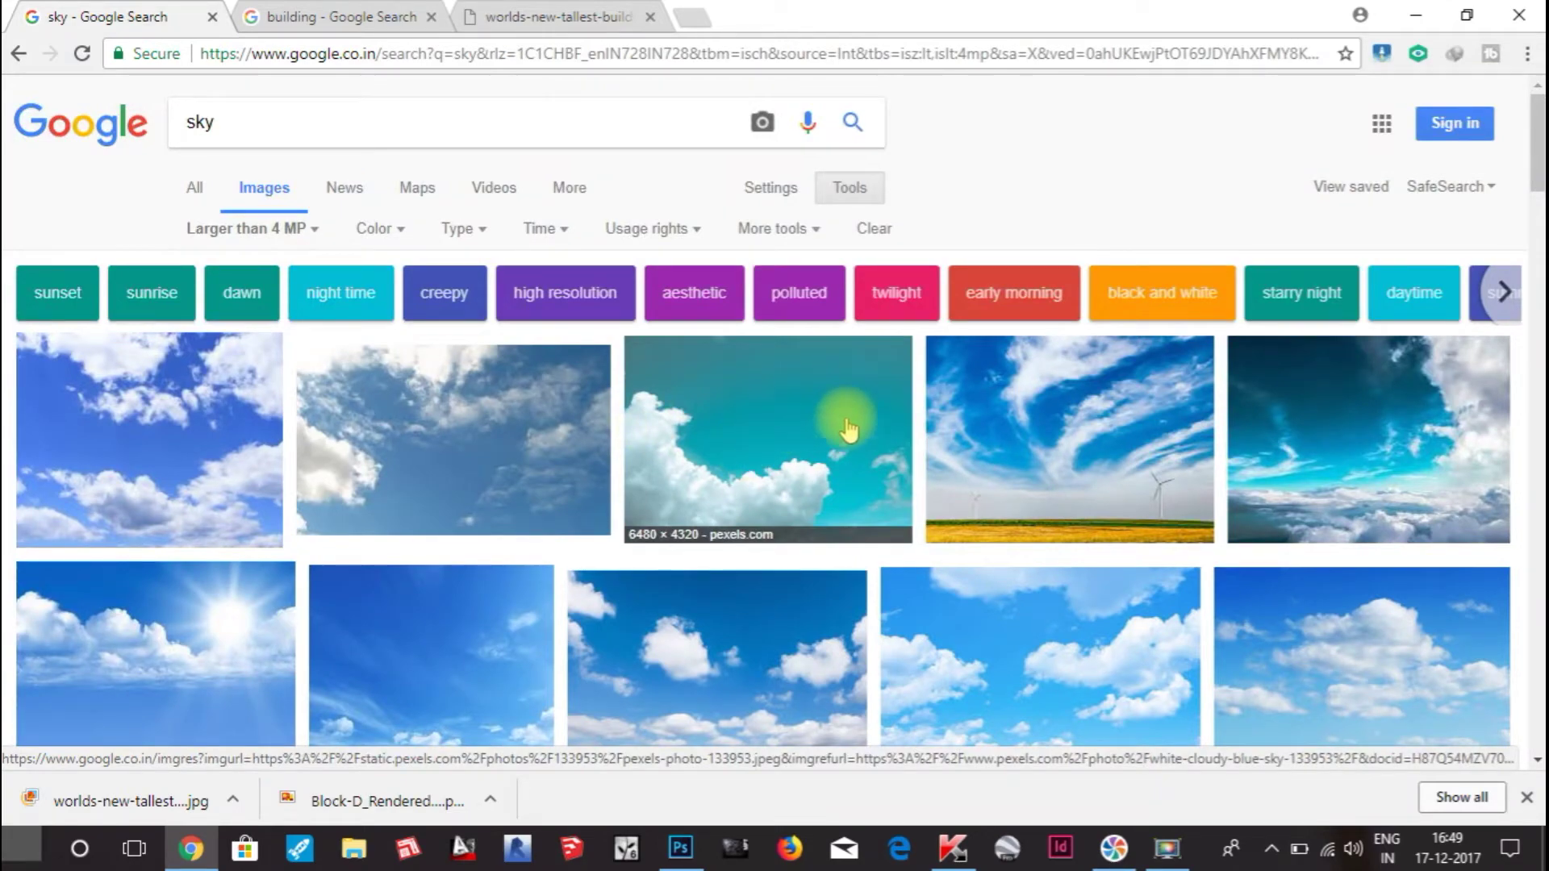
scroll(871, 414, down, 3)
scroll(875, 428, up, 3)
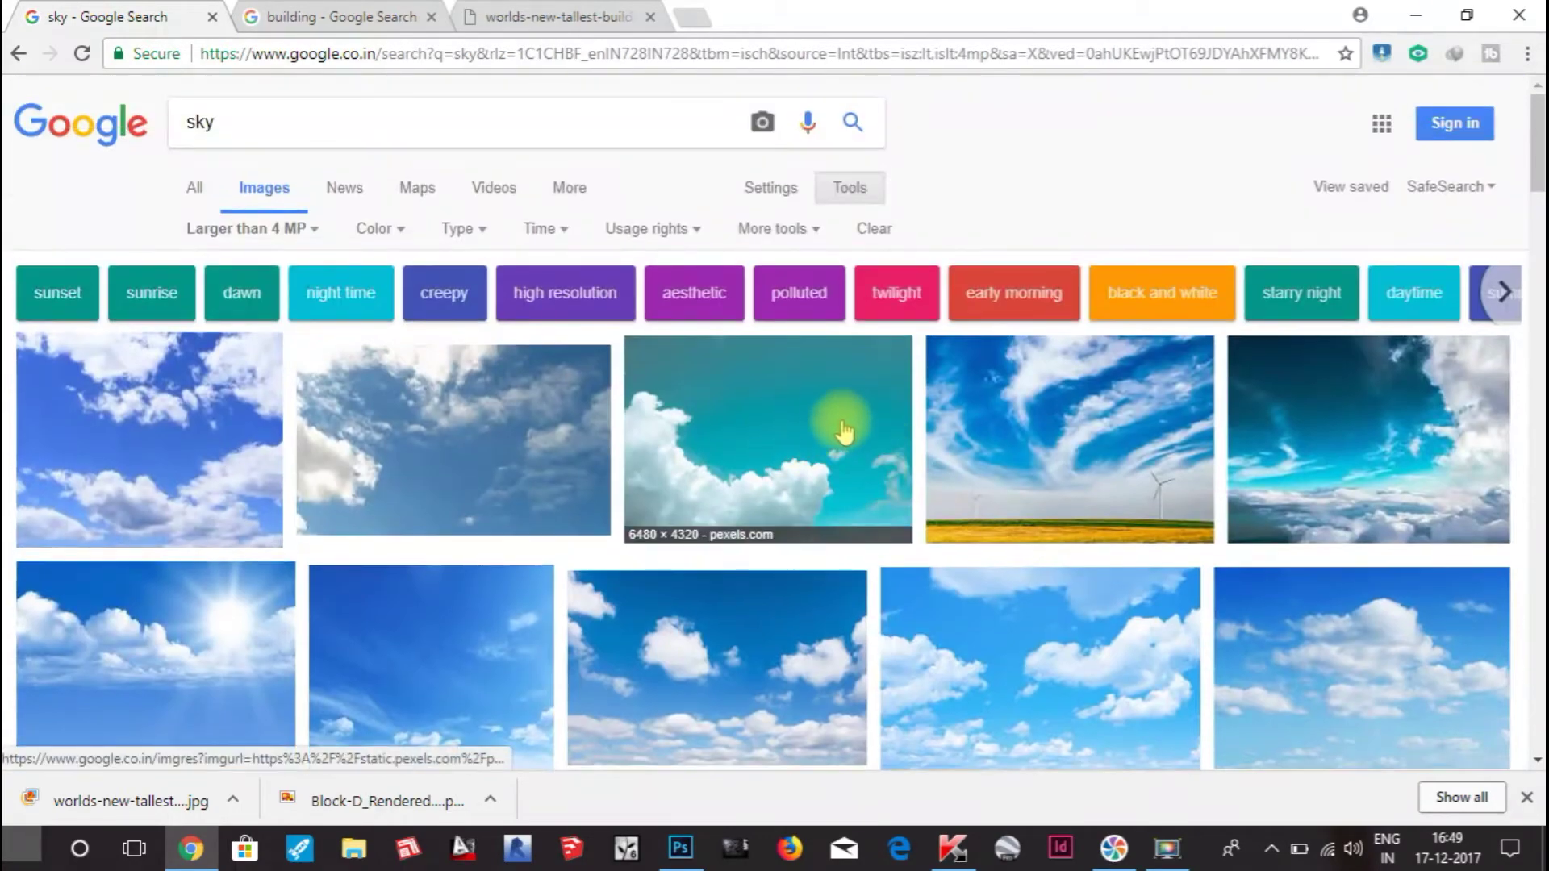
scroll(840, 422, down, 3)
scroll(1444, 419, down, 1)
scroll(1450, 423, down, 2)
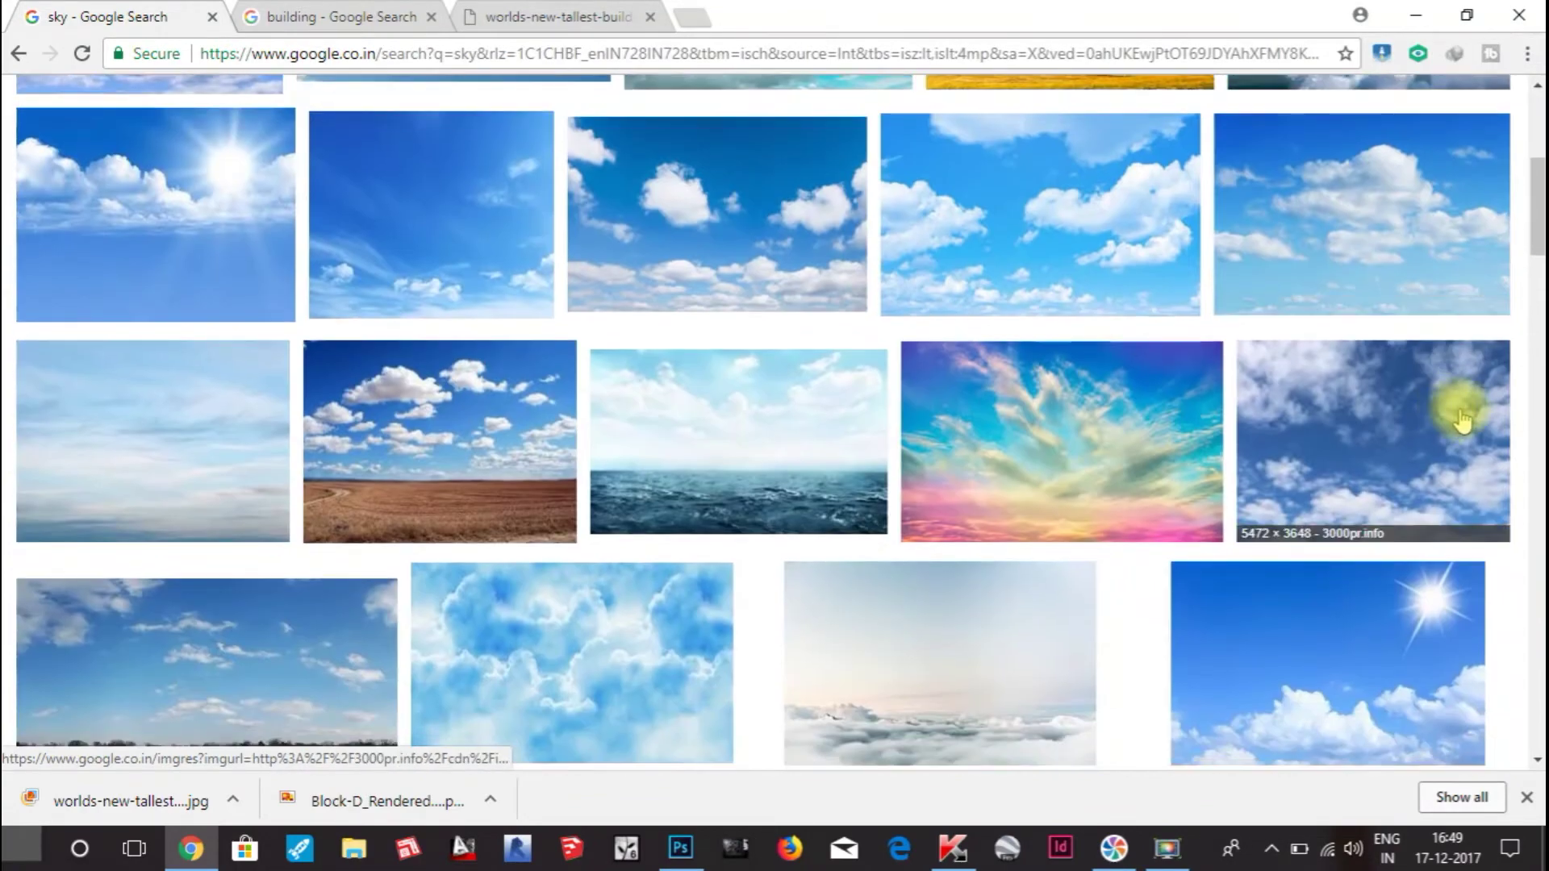
scroll(1460, 417, down, 6)
scroll(1522, 557, down, 3)
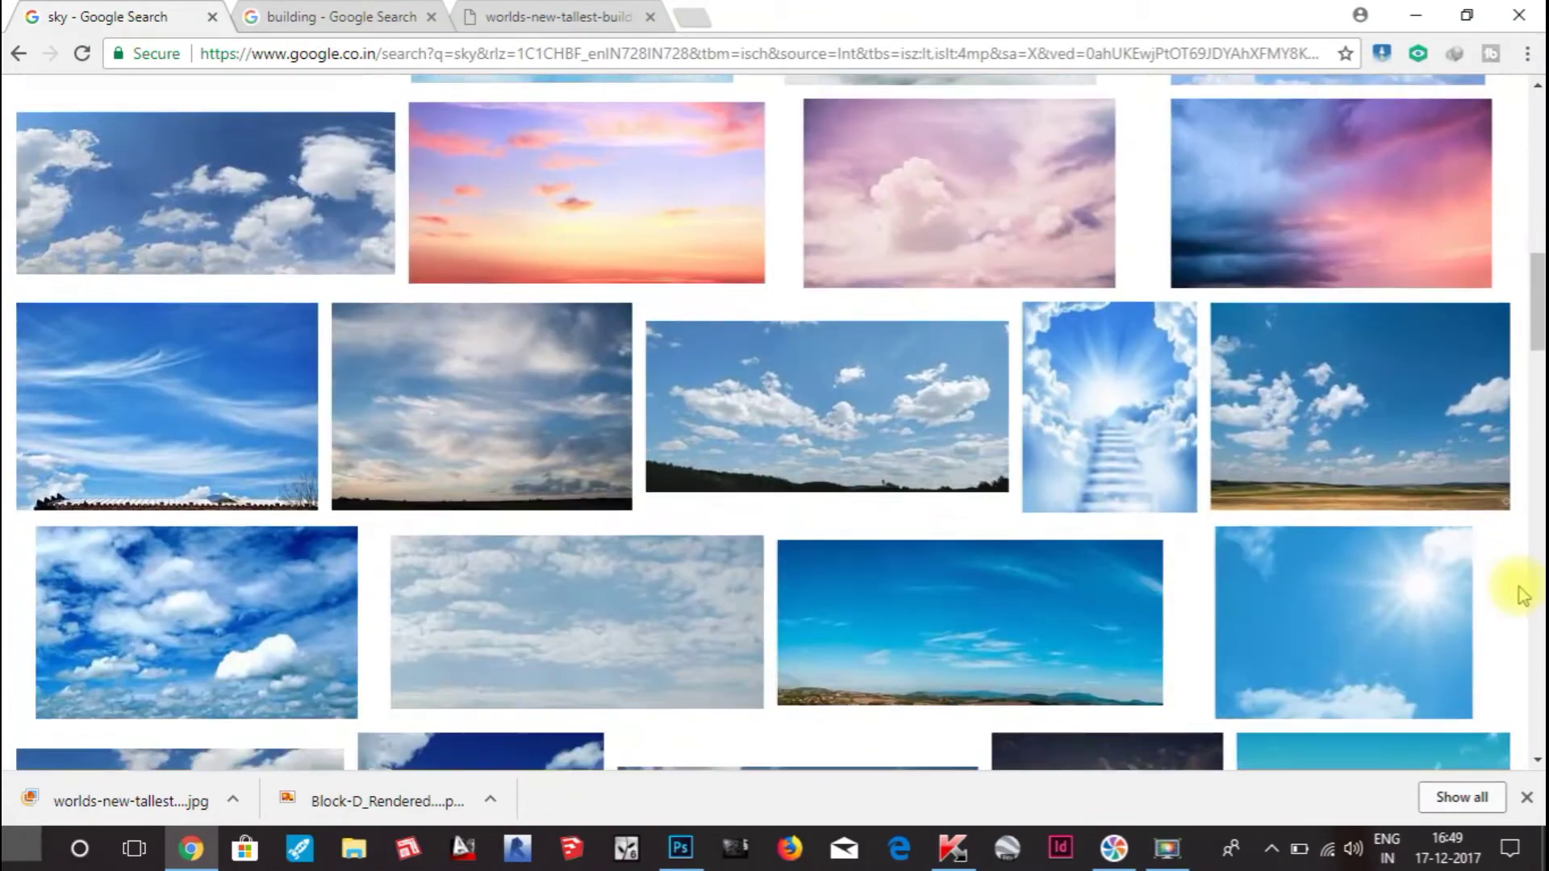
mouse_move(680, 847)
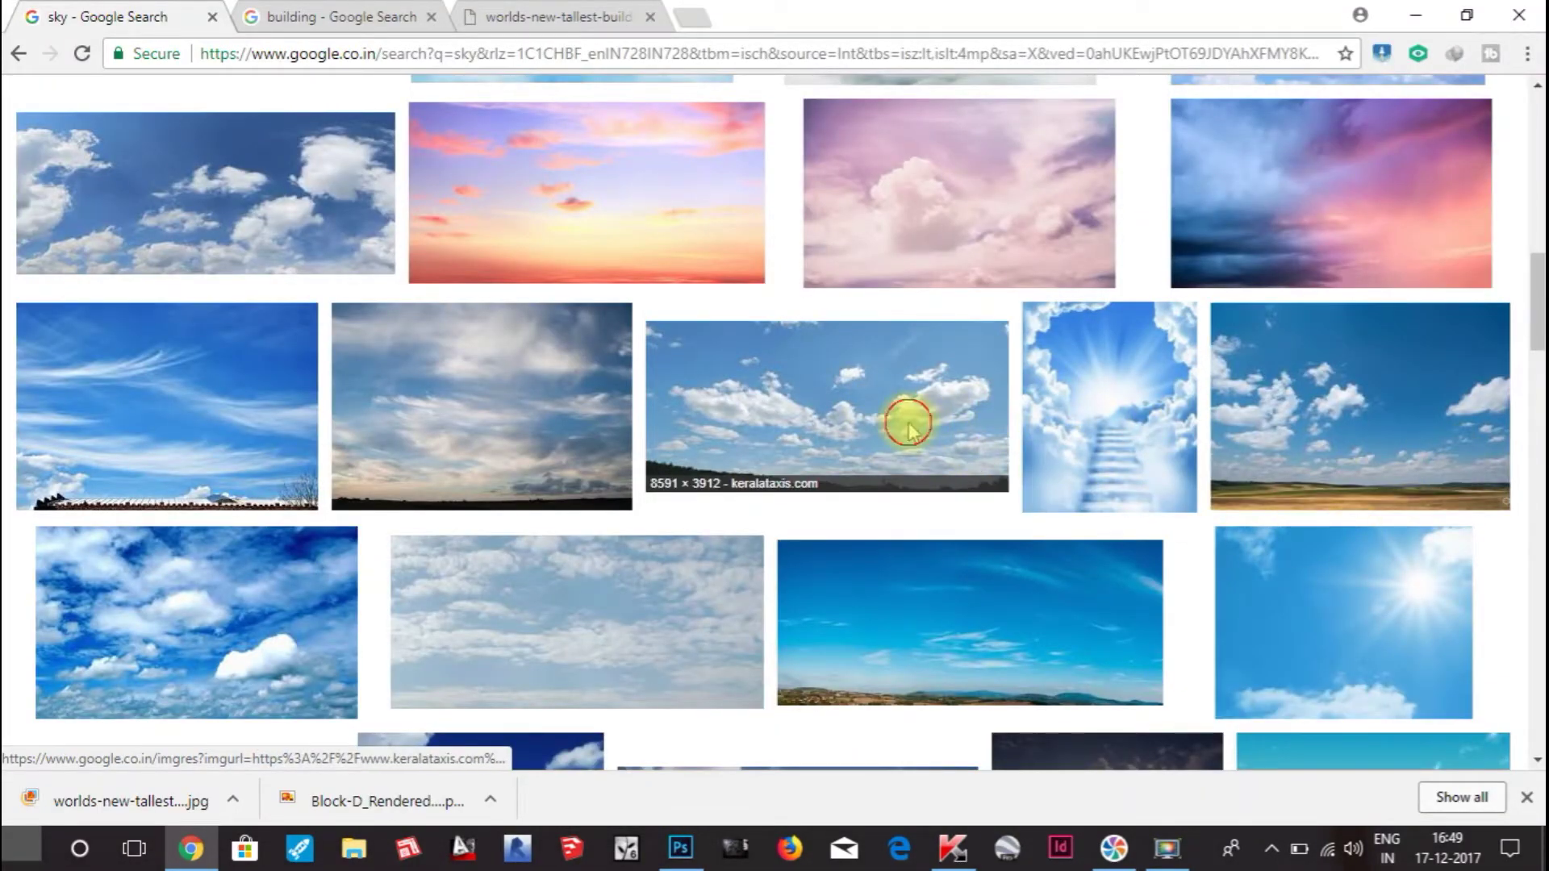
click(909, 423)
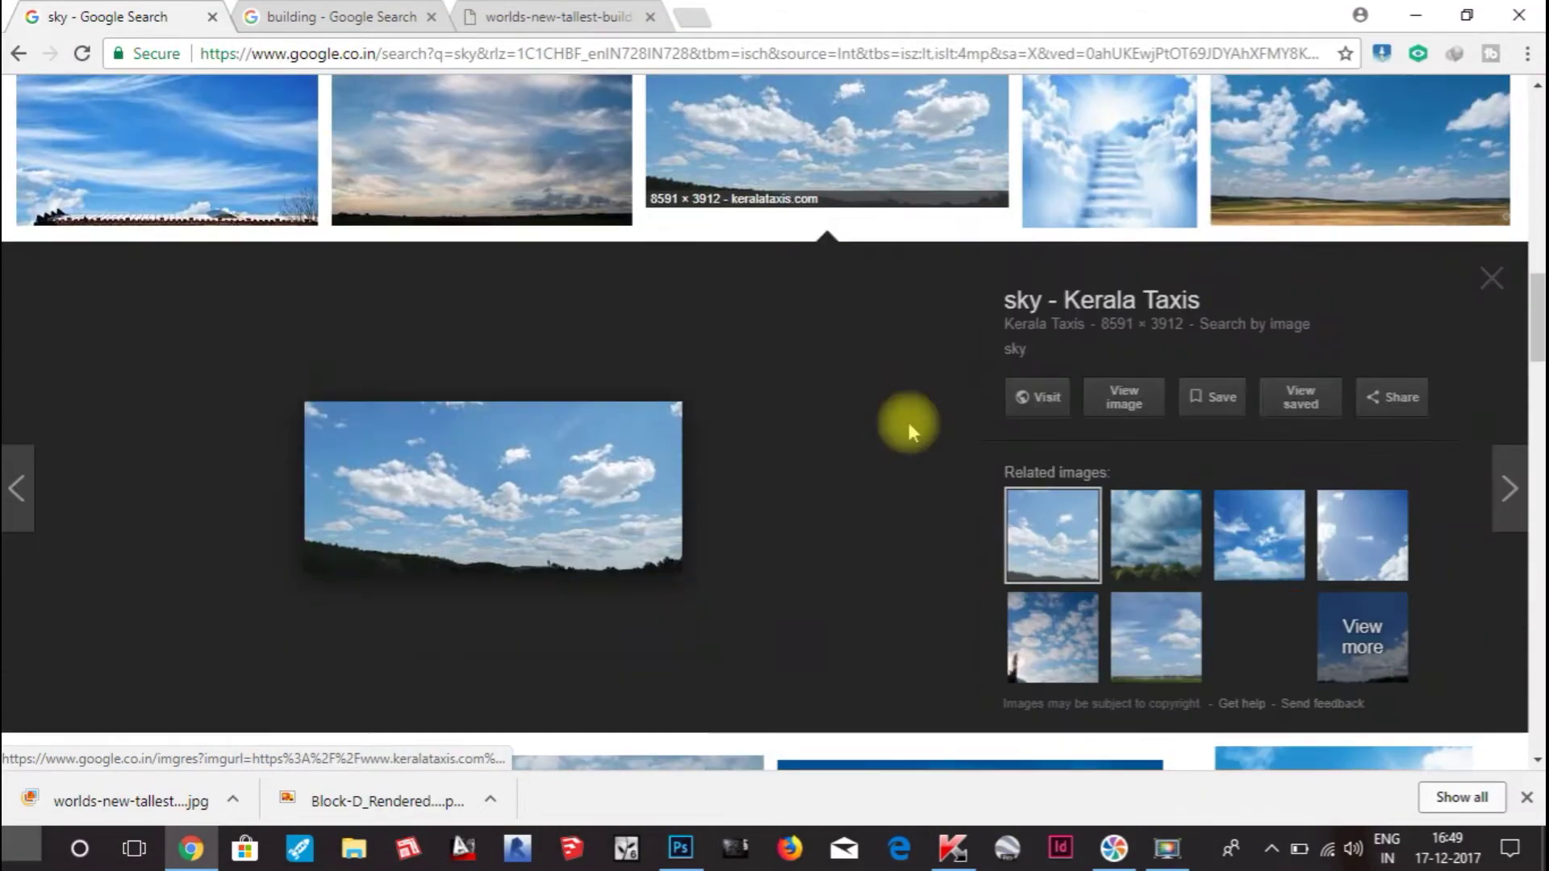
click(1497, 299)
Step: Keep browsing the sky results, then return to Photoshop
scroll(1444, 440, down, 3)
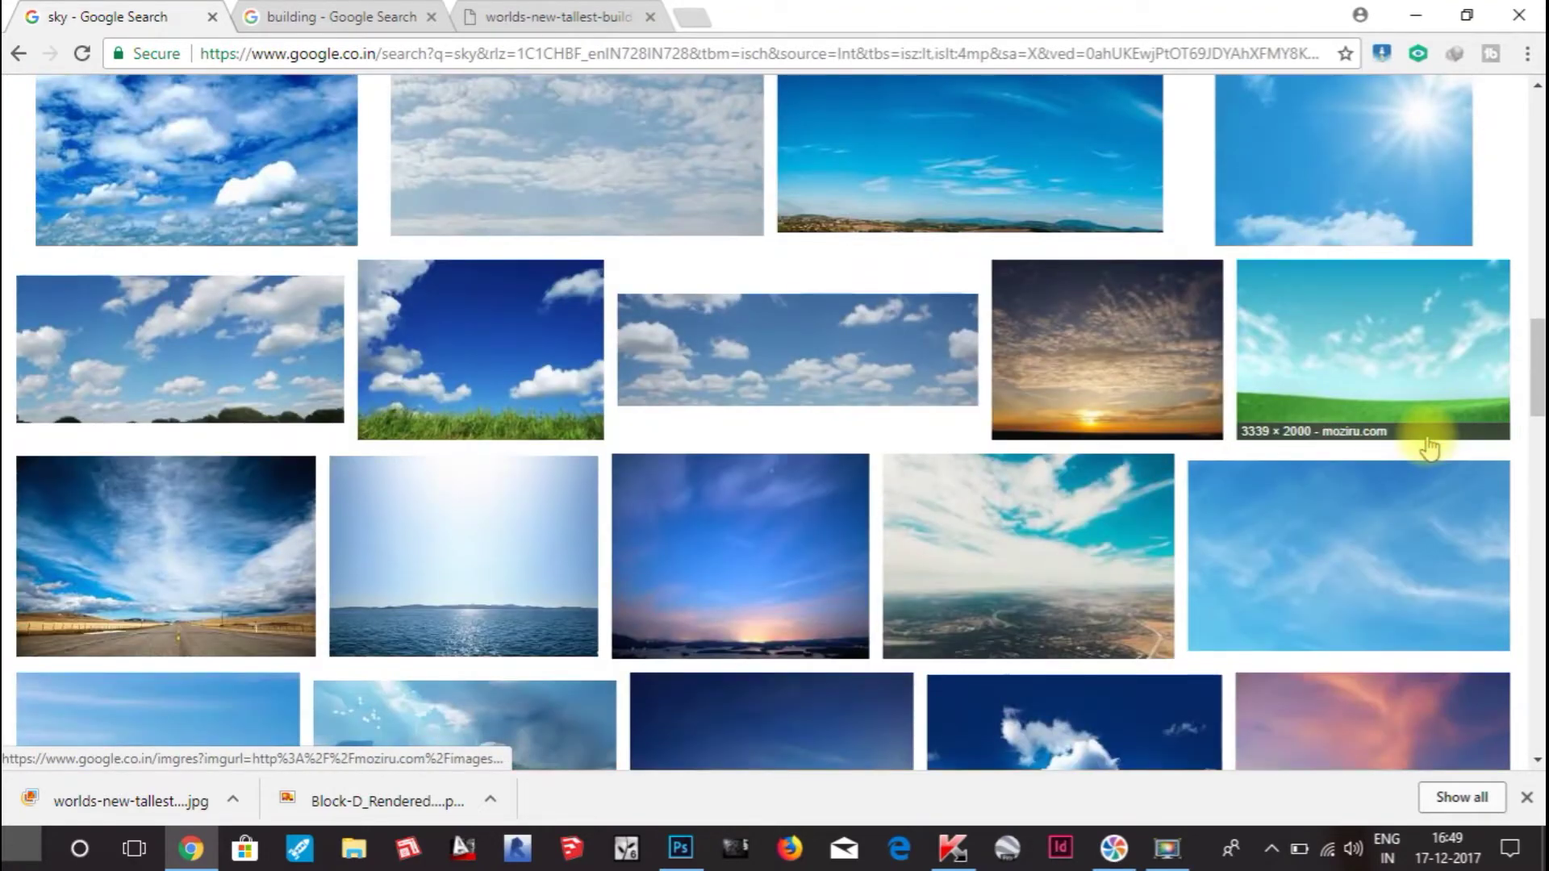
scroll(871, 449, up, 3)
mouse_move(660, 851)
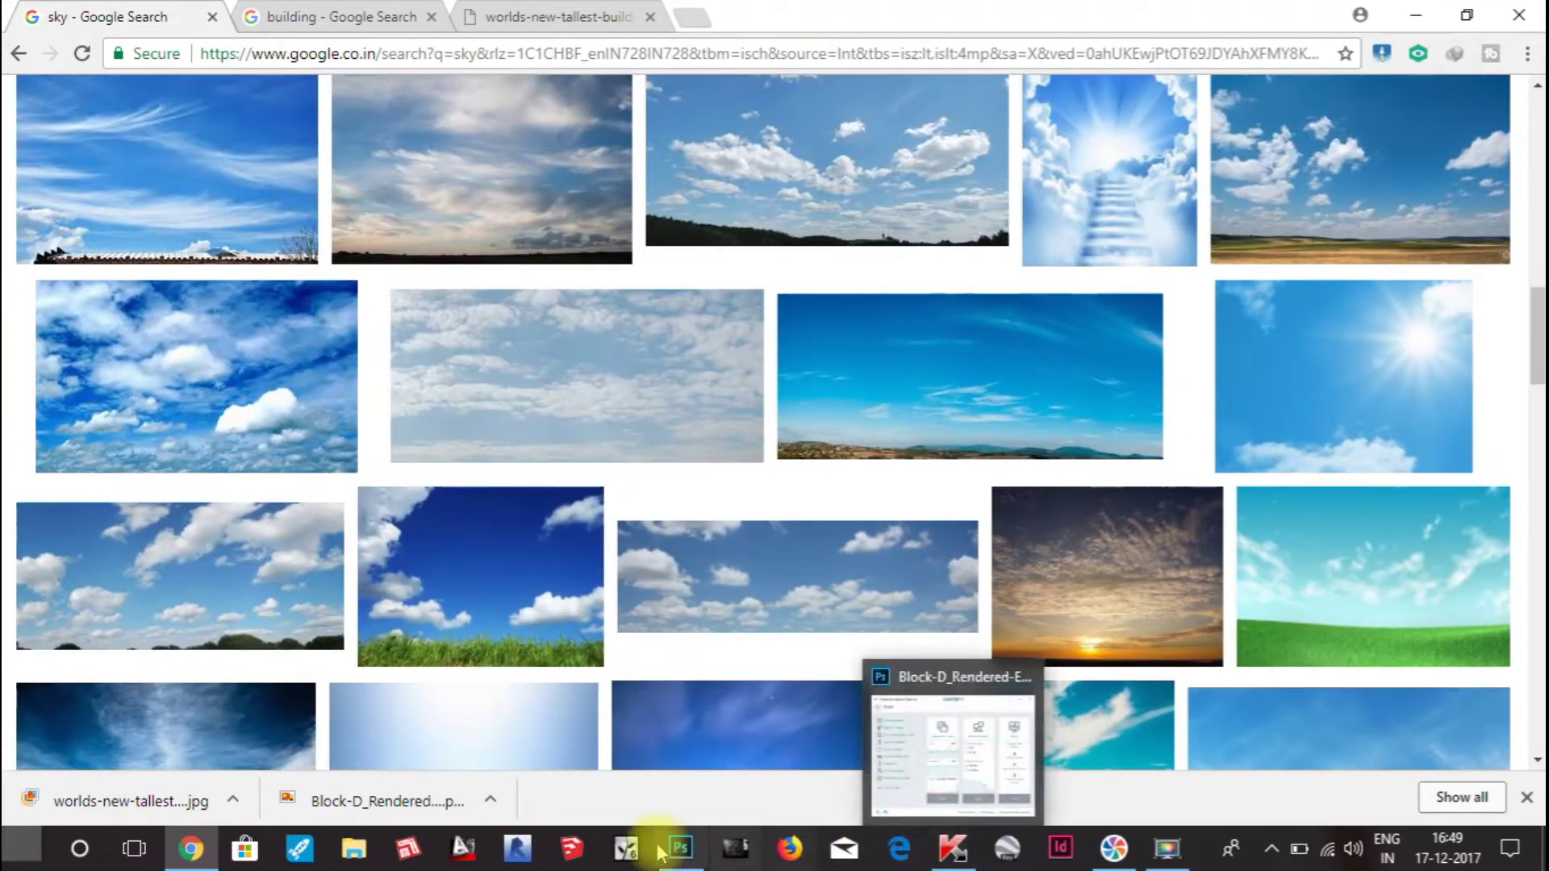
mouse_move(676, 792)
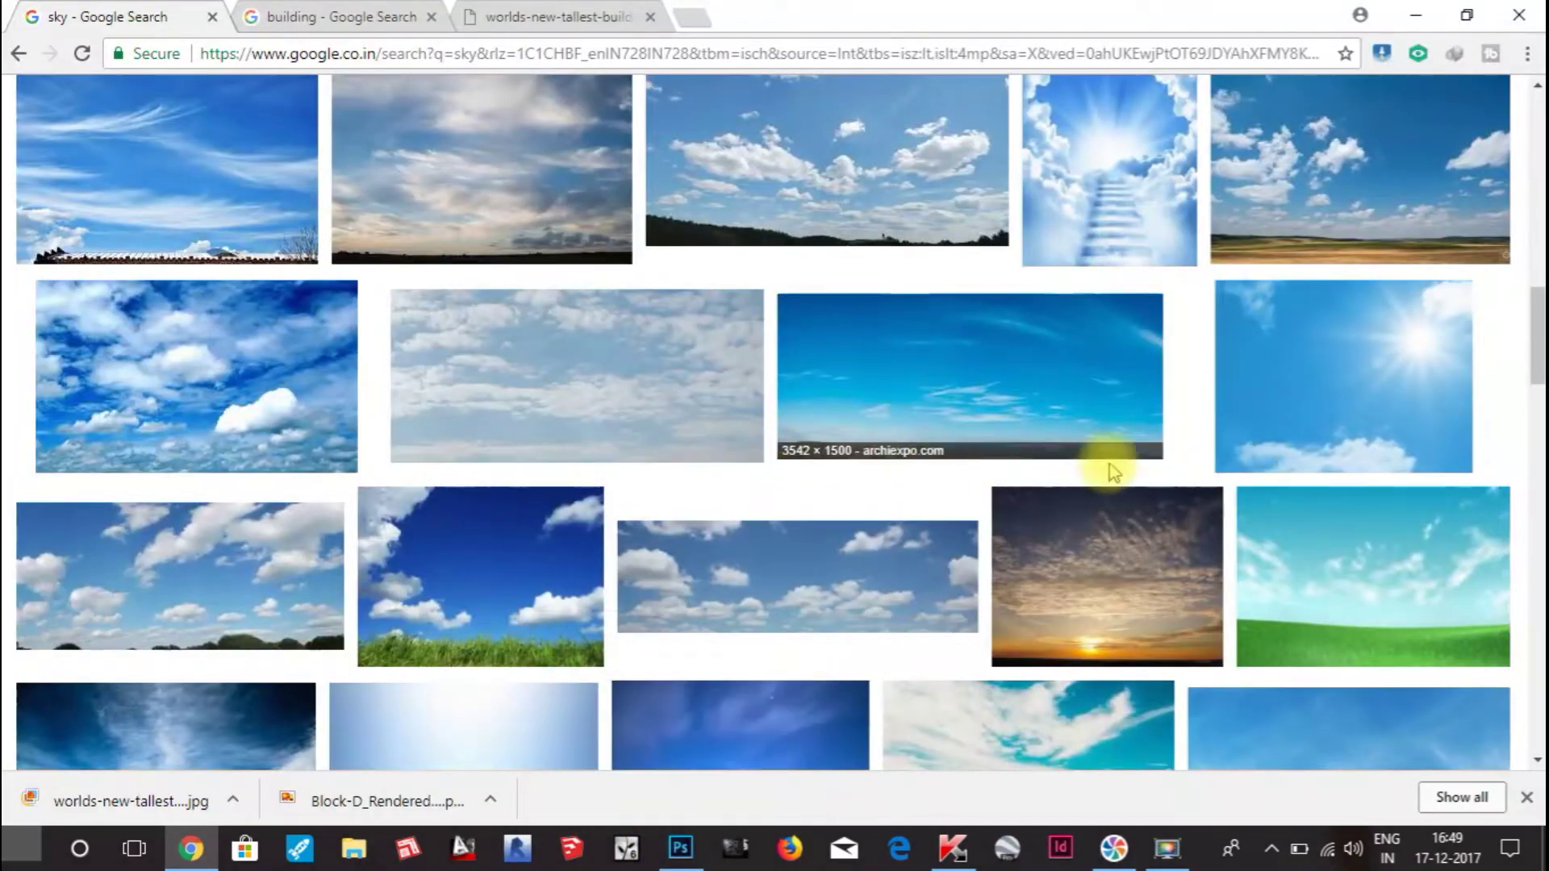
scroll(1279, 519, up, 5)
scroll(1101, 672, down, 3)
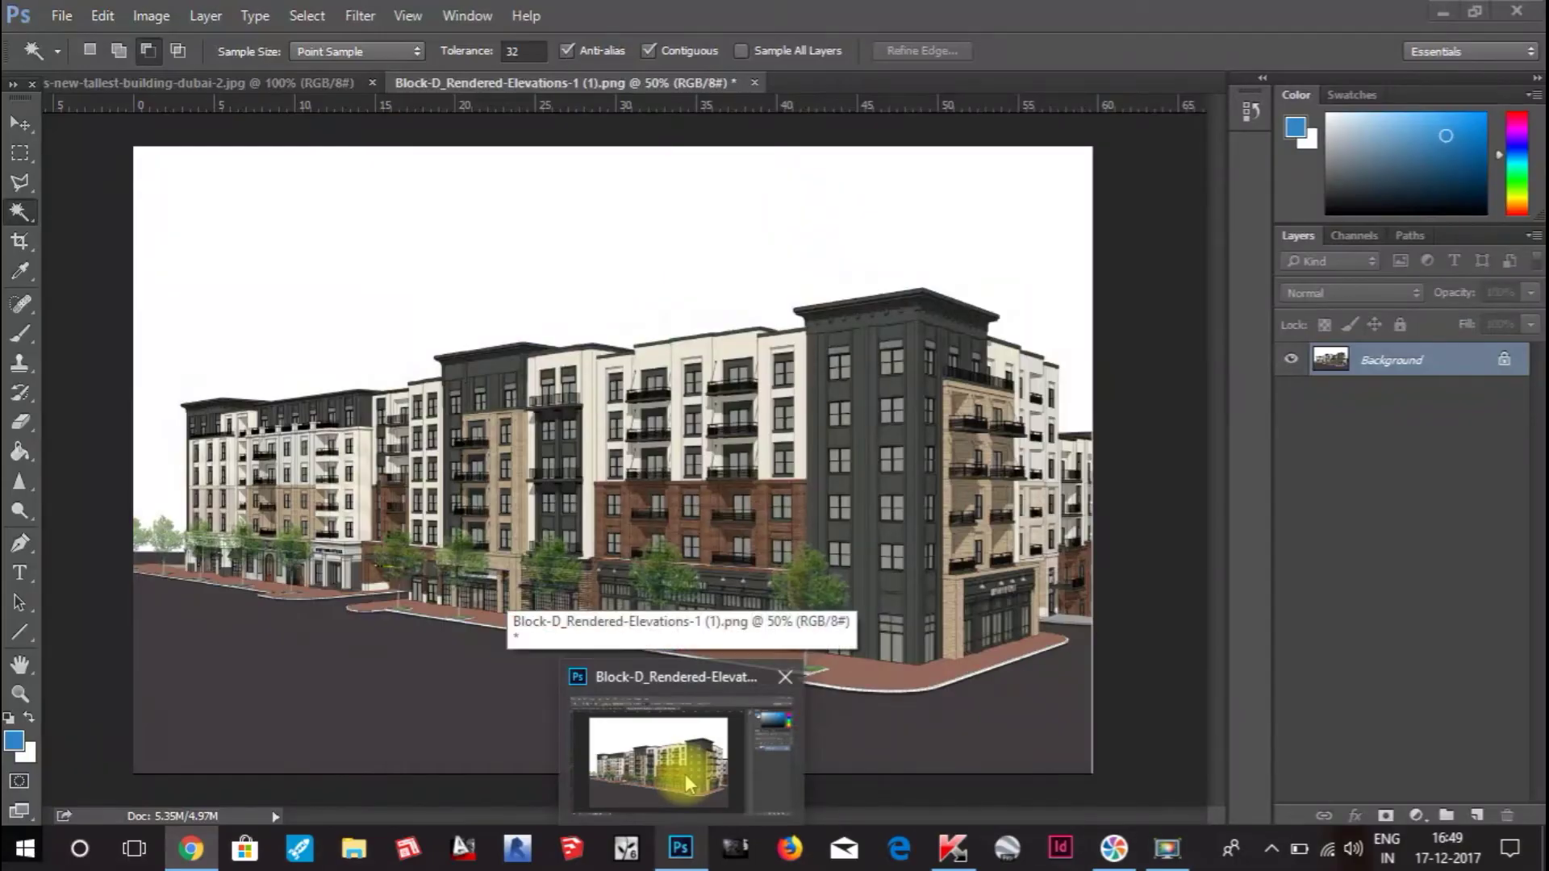
click(688, 784)
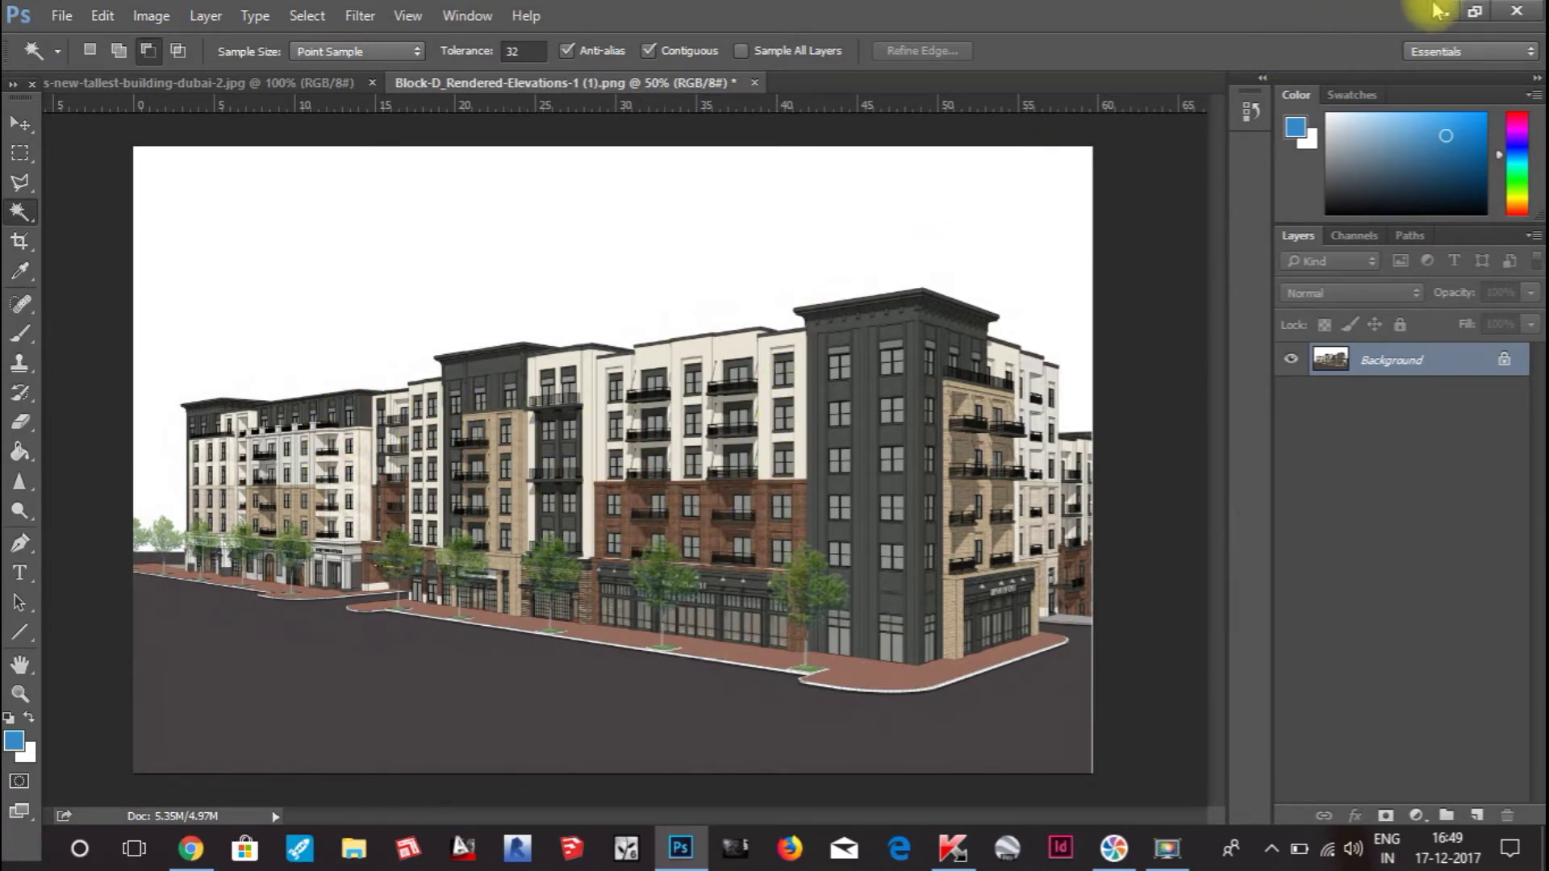
Step: Return to the sky image results in the browser and scroll through them
mouse_move(200, 847)
click(201, 719)
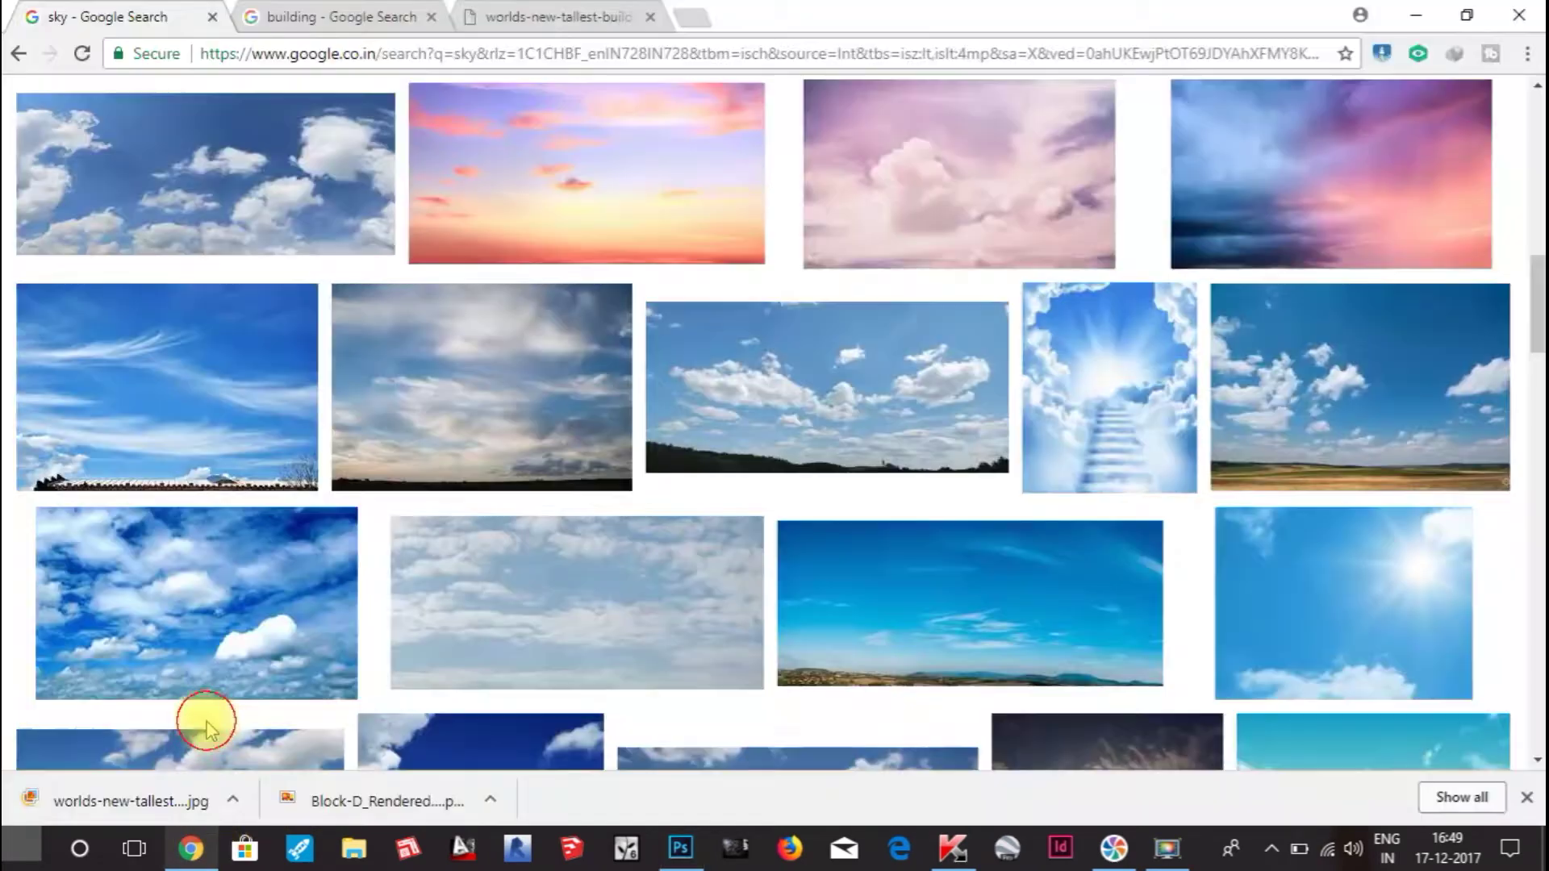
scroll(1107, 500, up, 8)
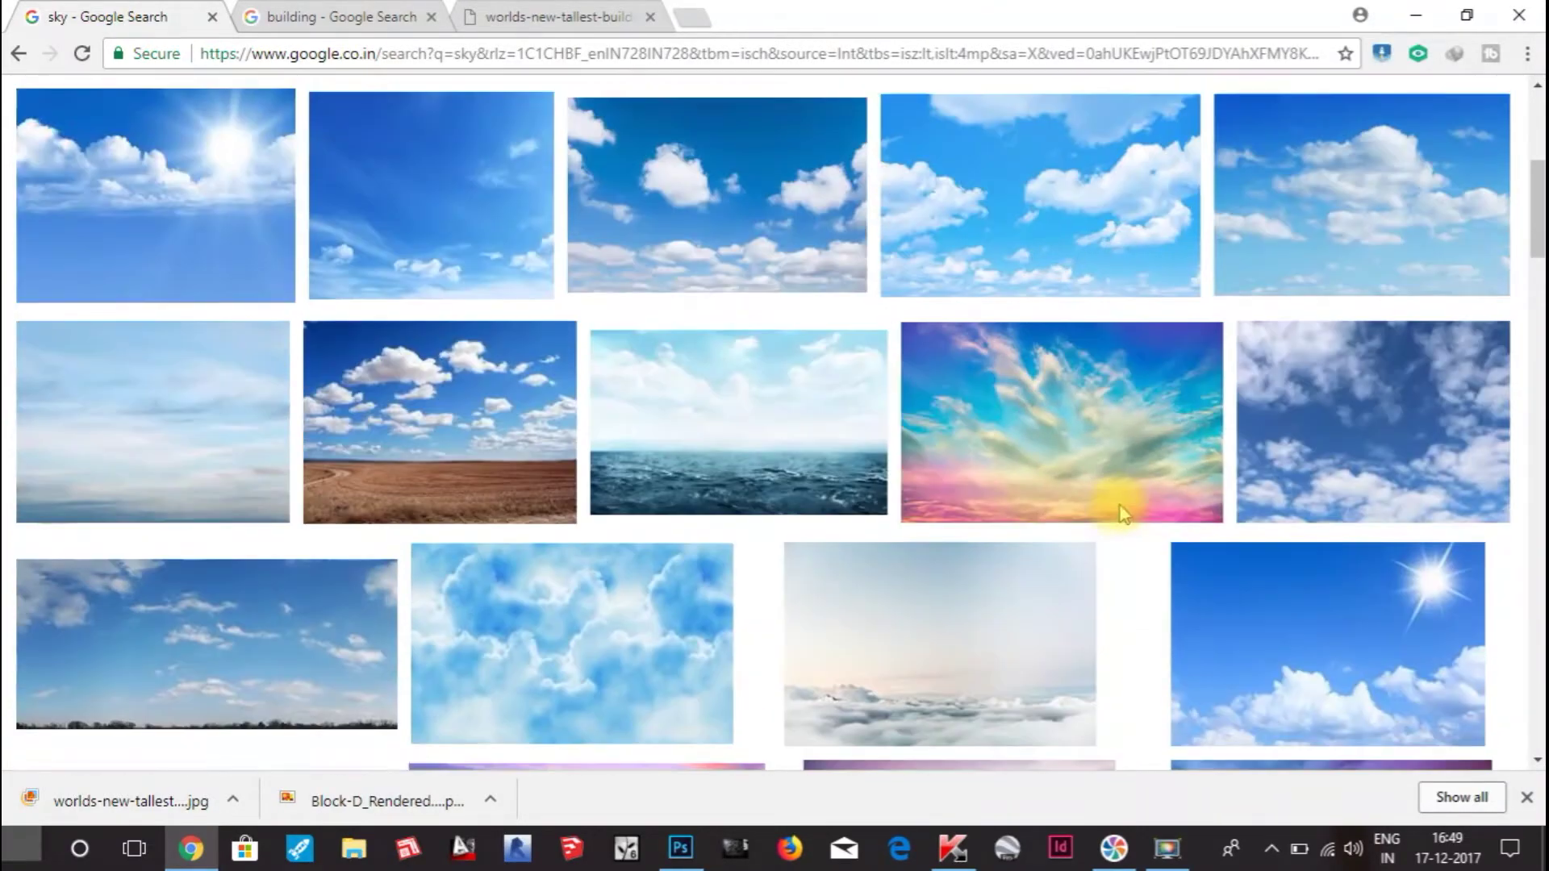
scroll(1120, 514, up, 3)
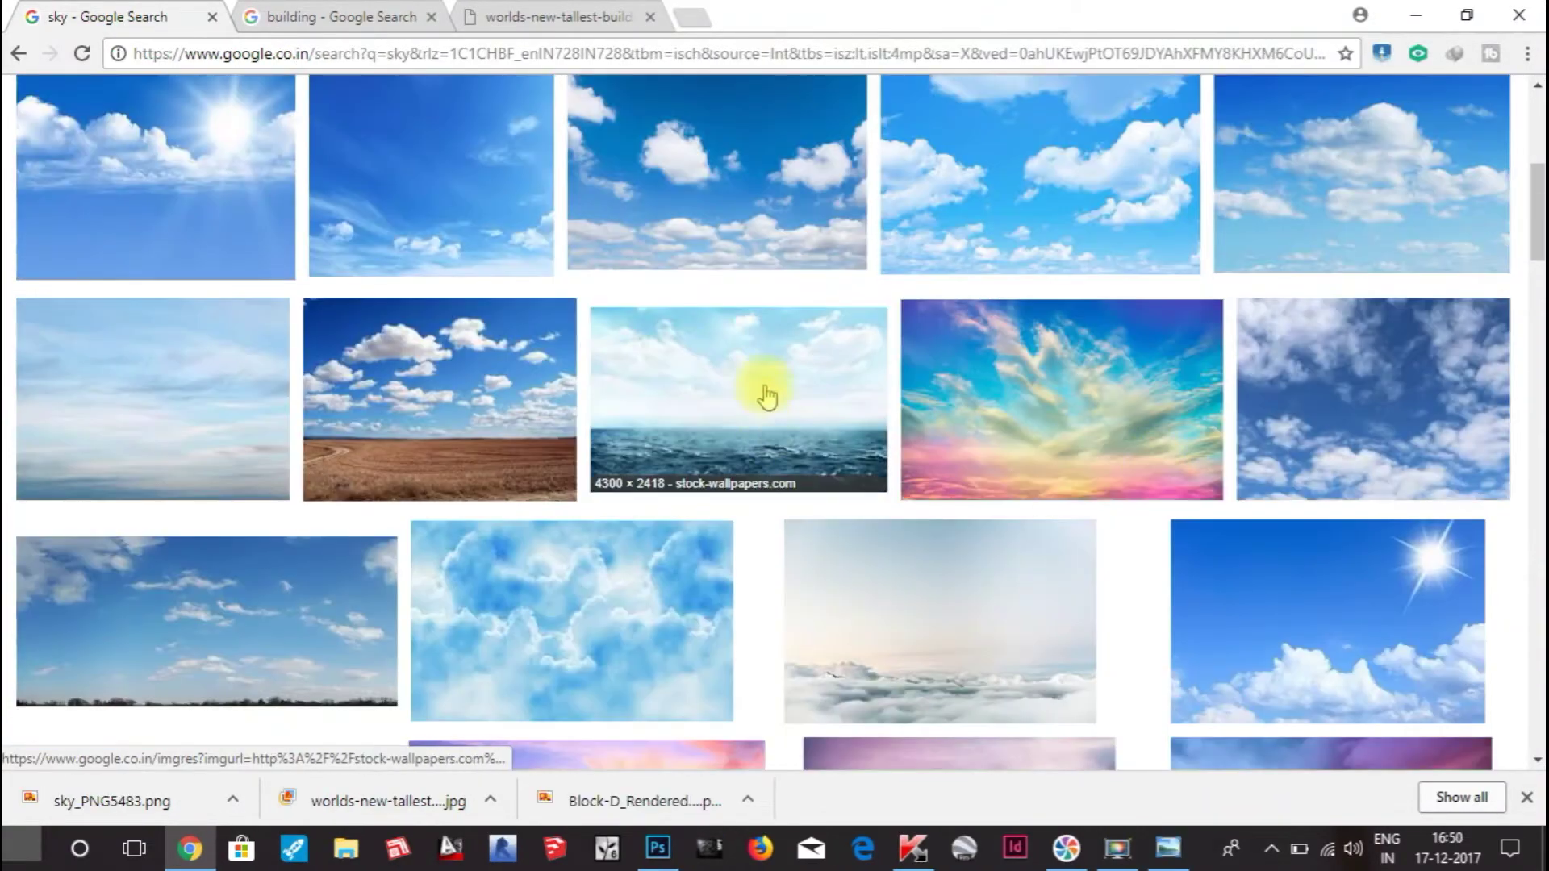
scroll(1141, 408, up, 6)
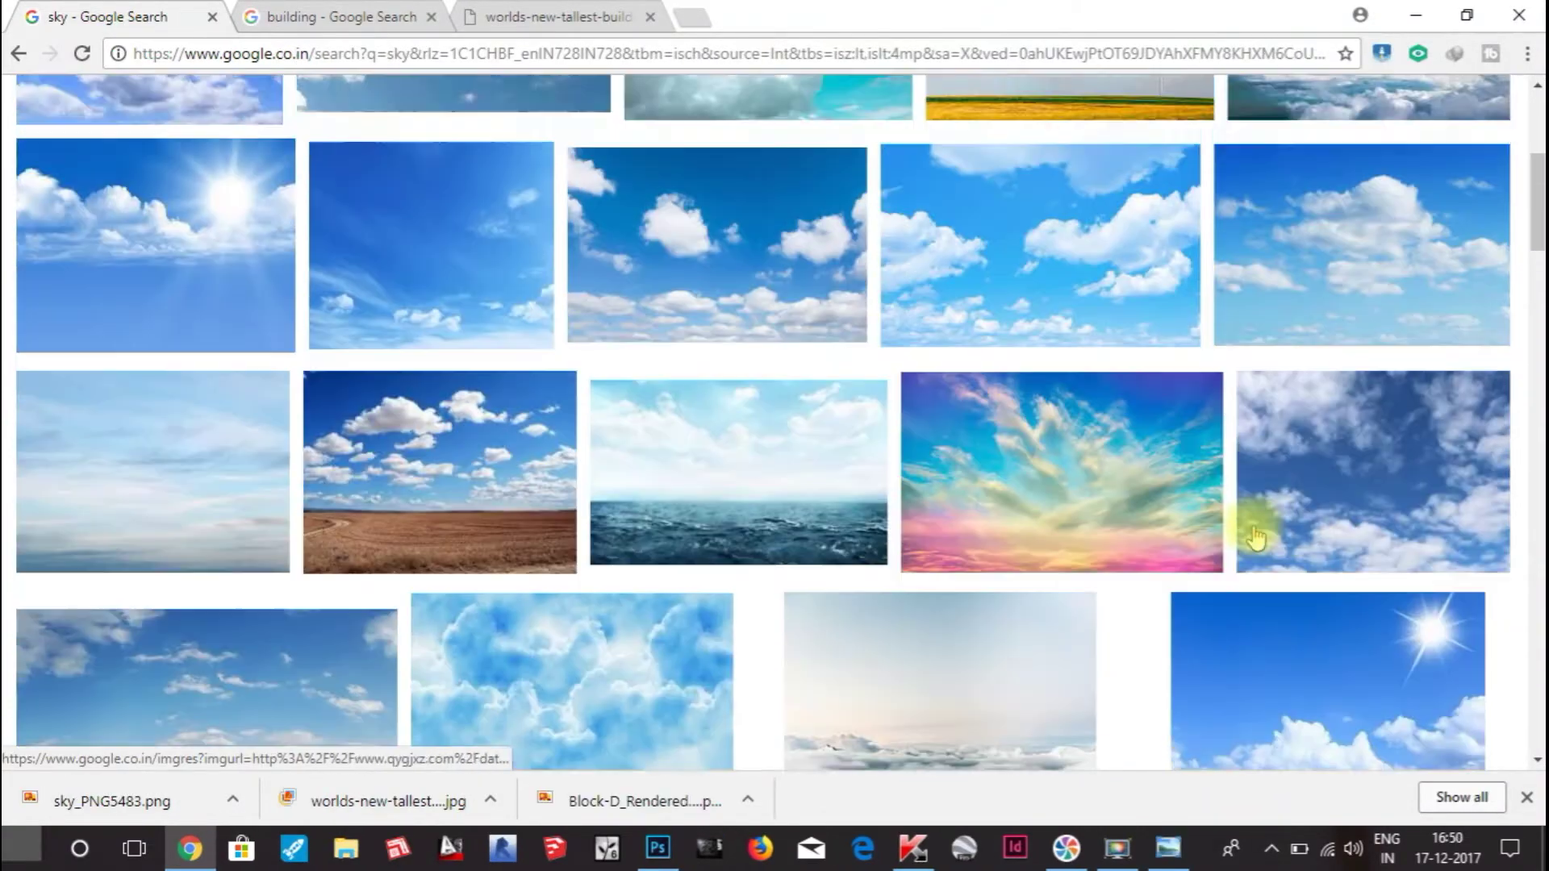
scroll(1402, 448, down, 1)
scroll(1192, 259, down, 4)
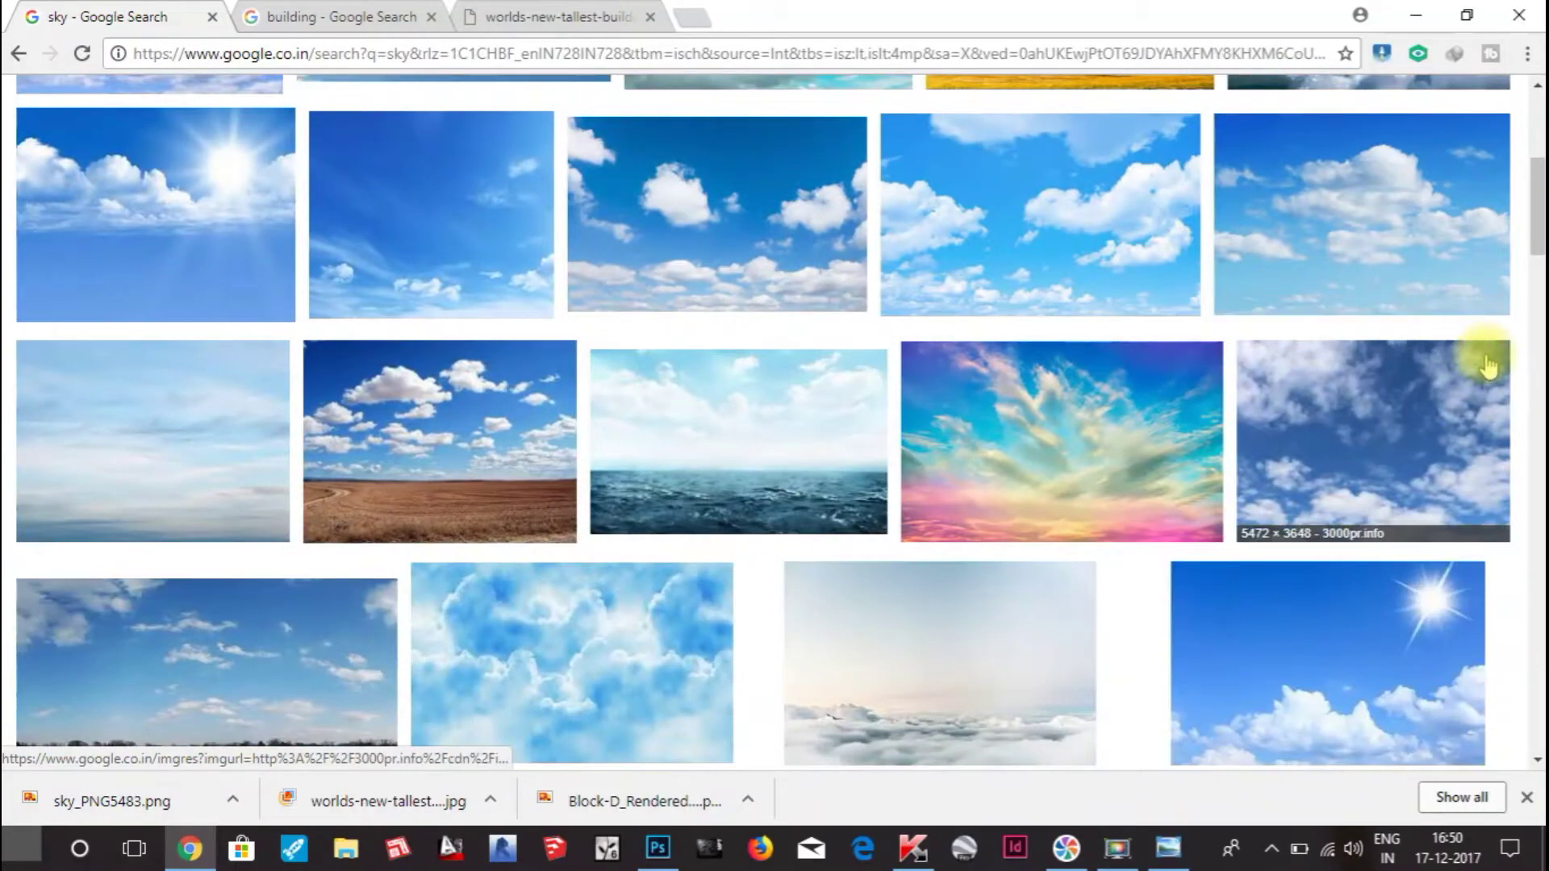
scroll(1493, 346, up, 5)
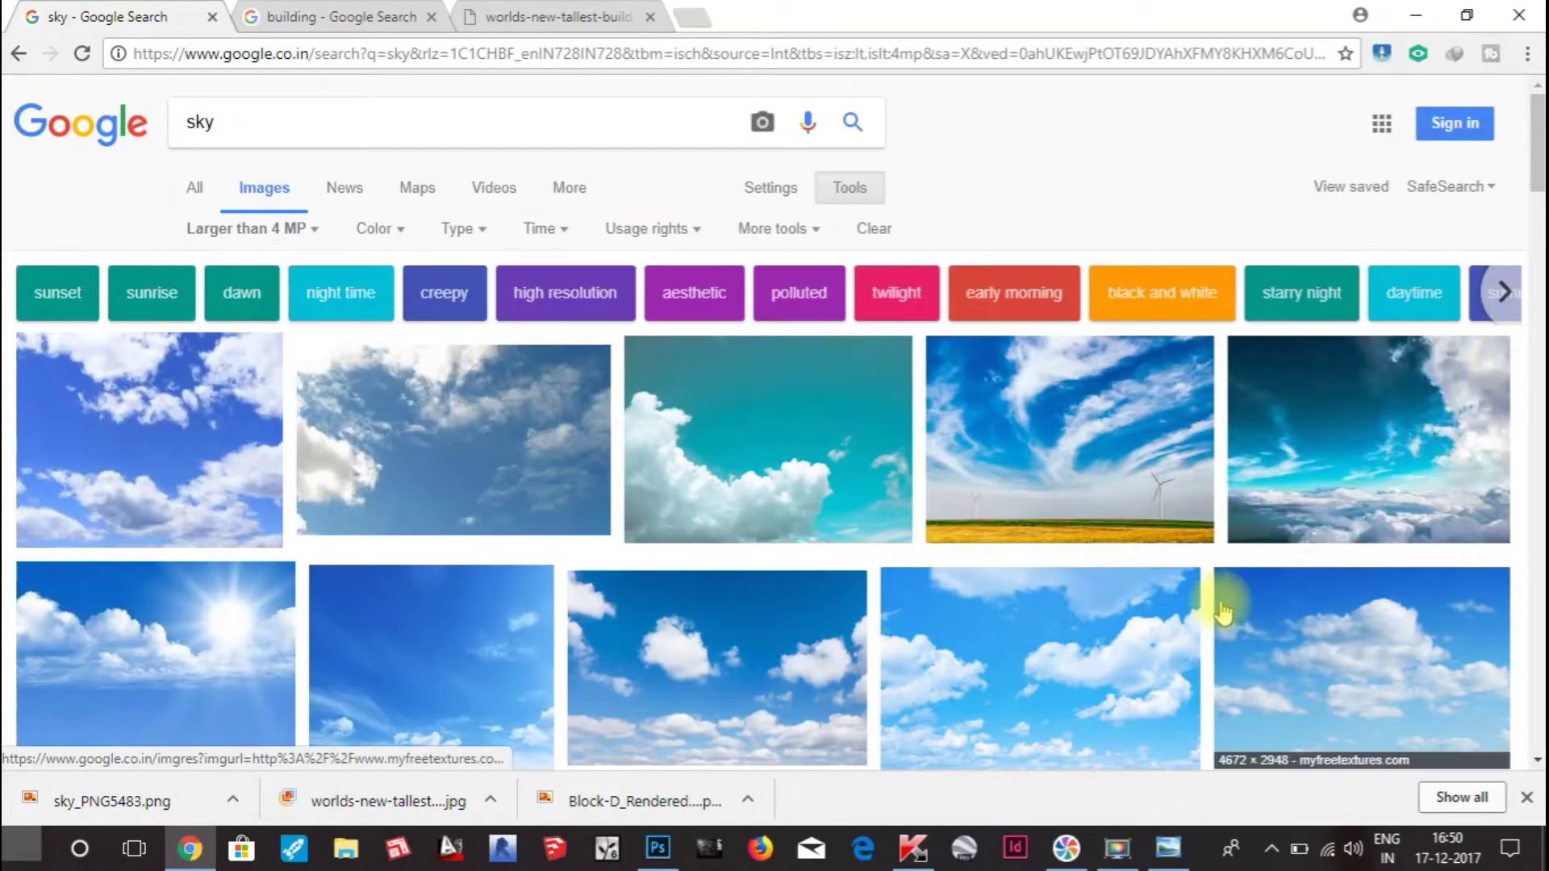
scroll(1533, 564, down, 1)
scroll(1541, 588, down, 2)
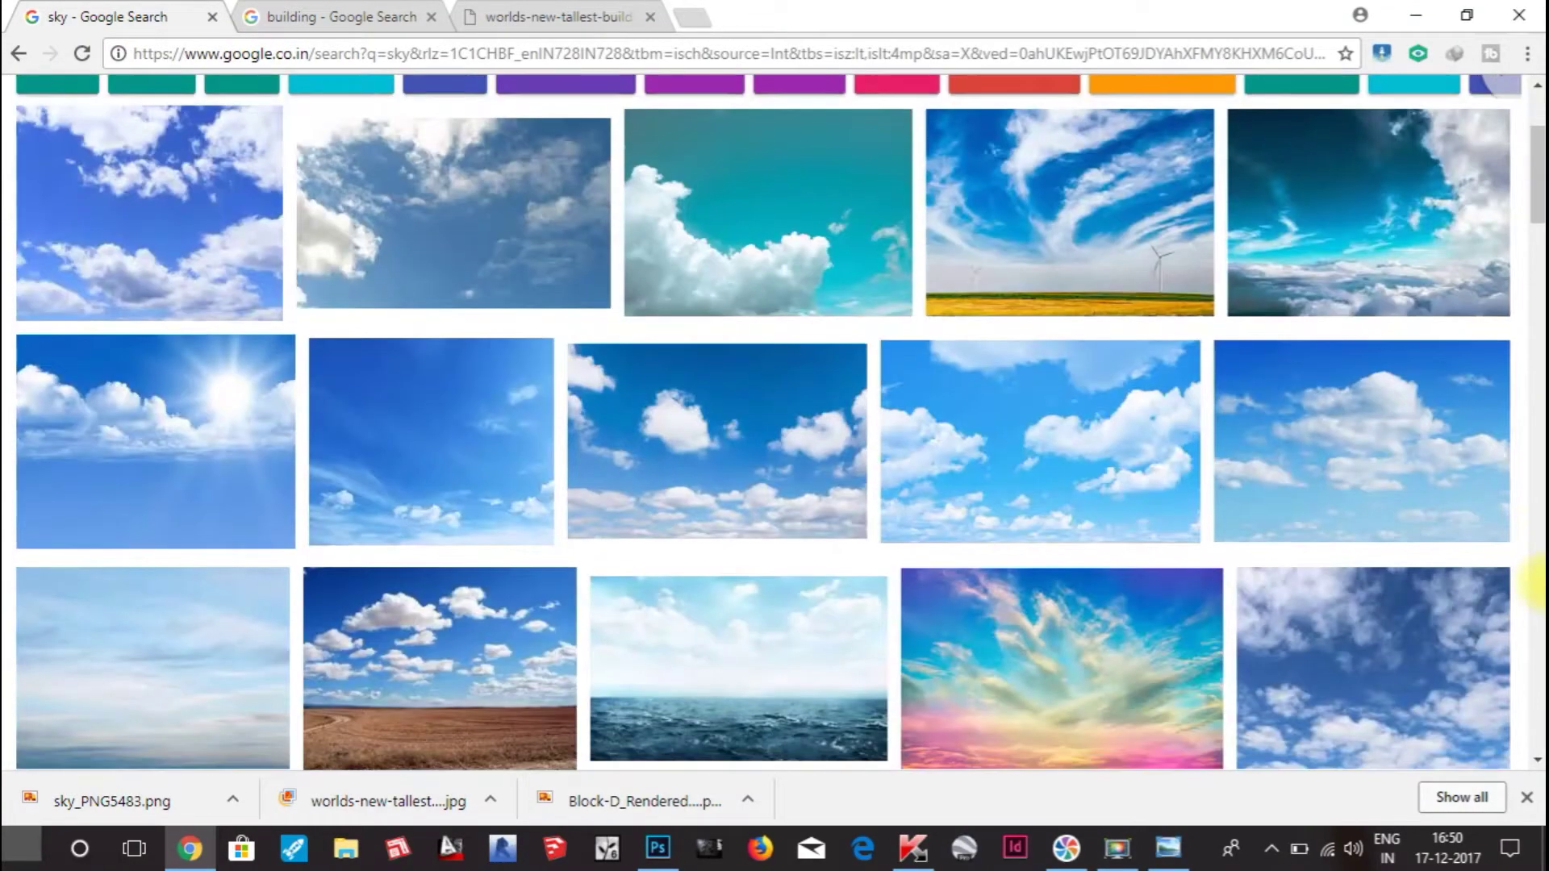
scroll(1537, 588, down, 5)
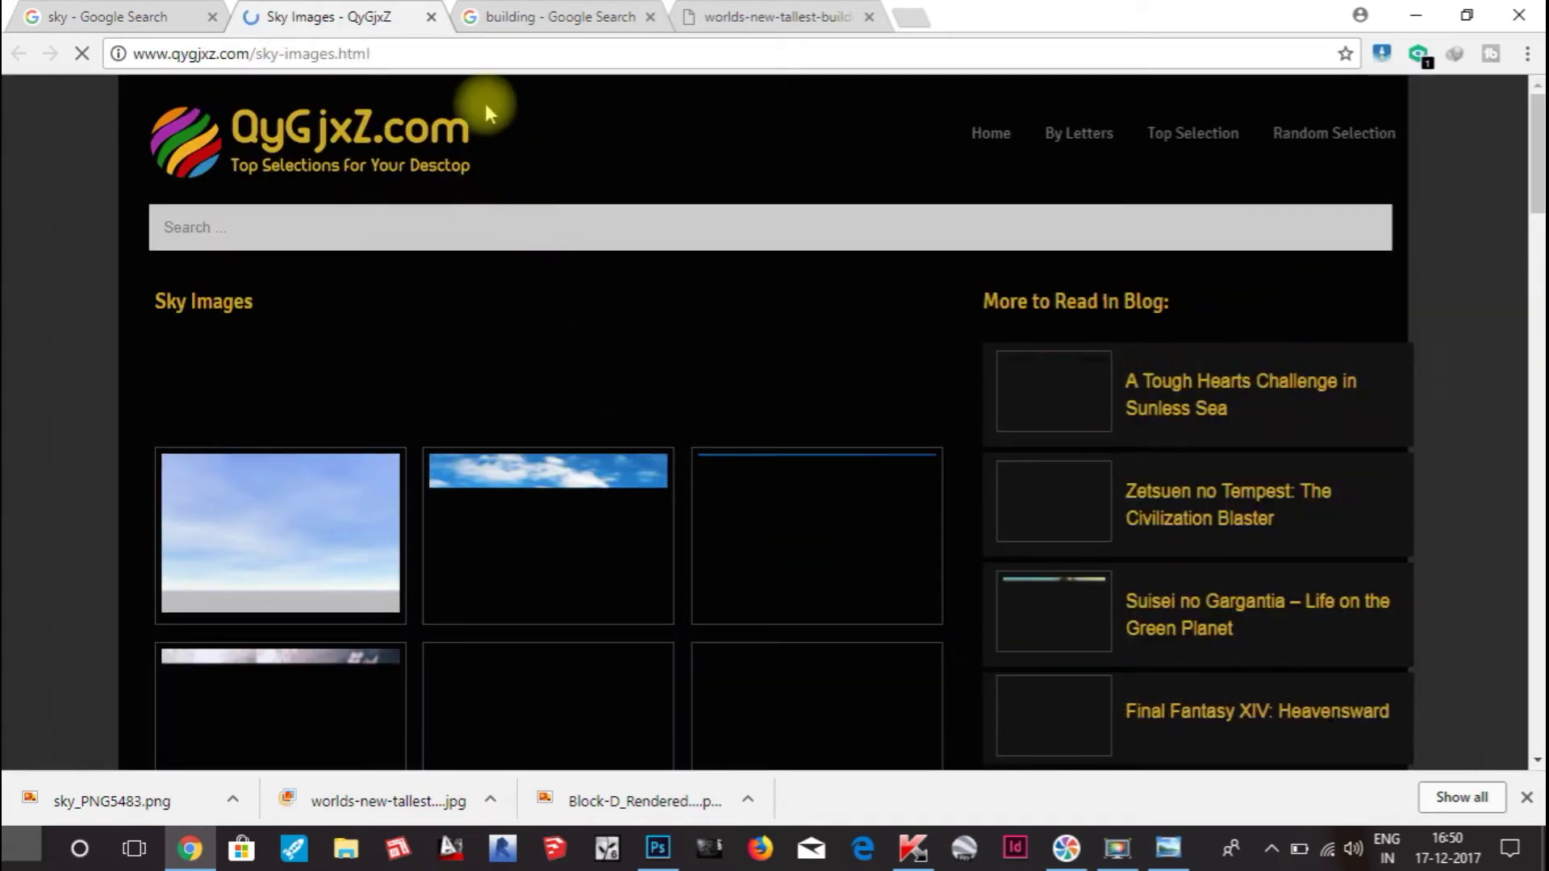
Step: Close the Sky Images website and the sun sky preview, then scroll further down
click(431, 17)
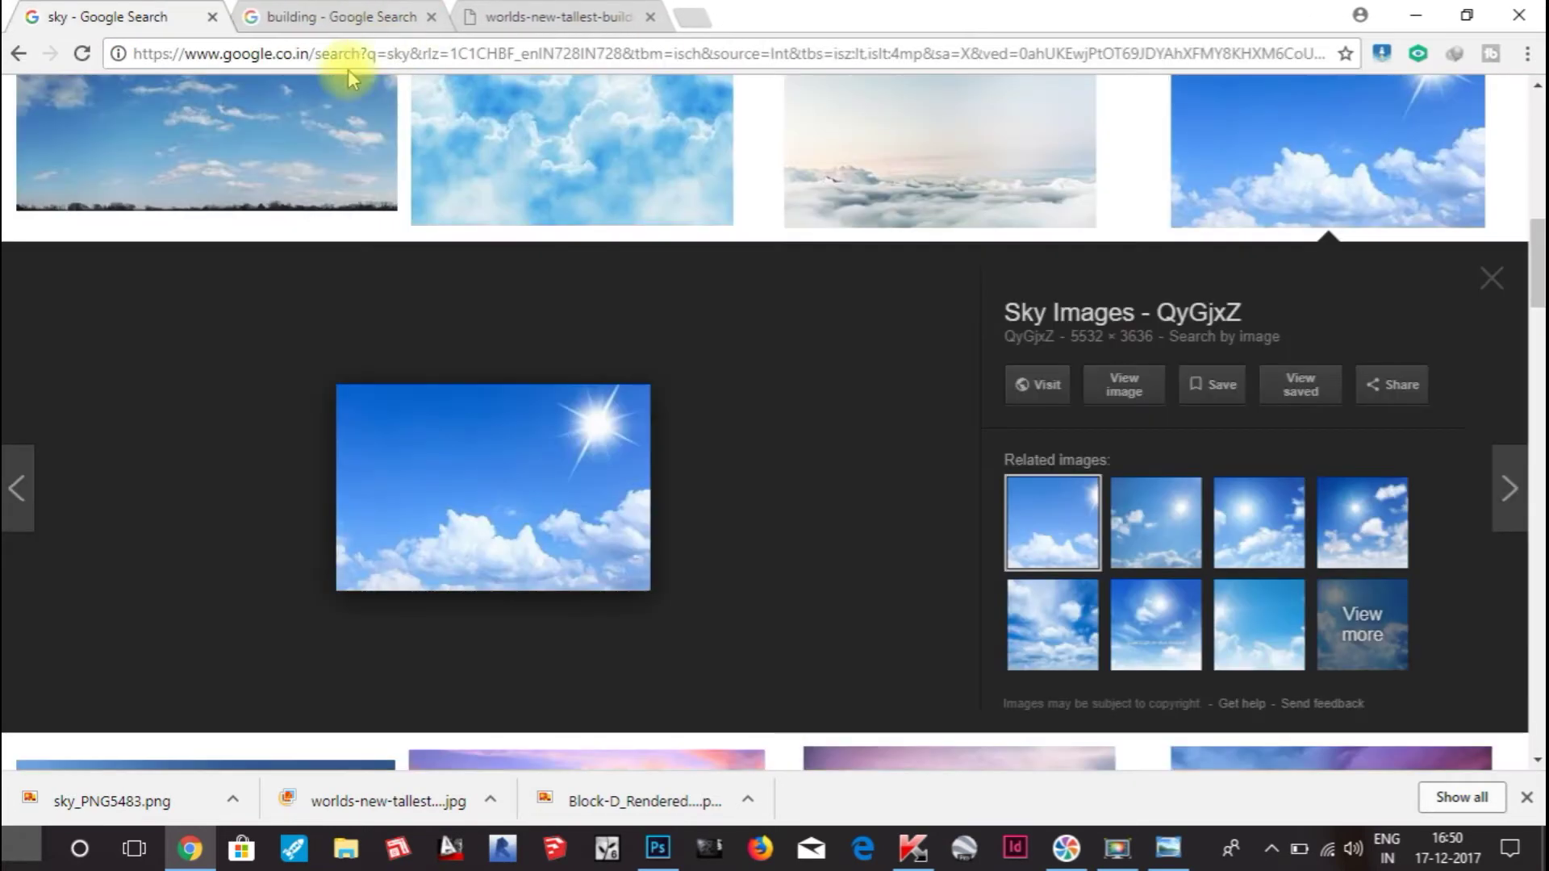
click(1494, 273)
scroll(1323, 420, down, 3)
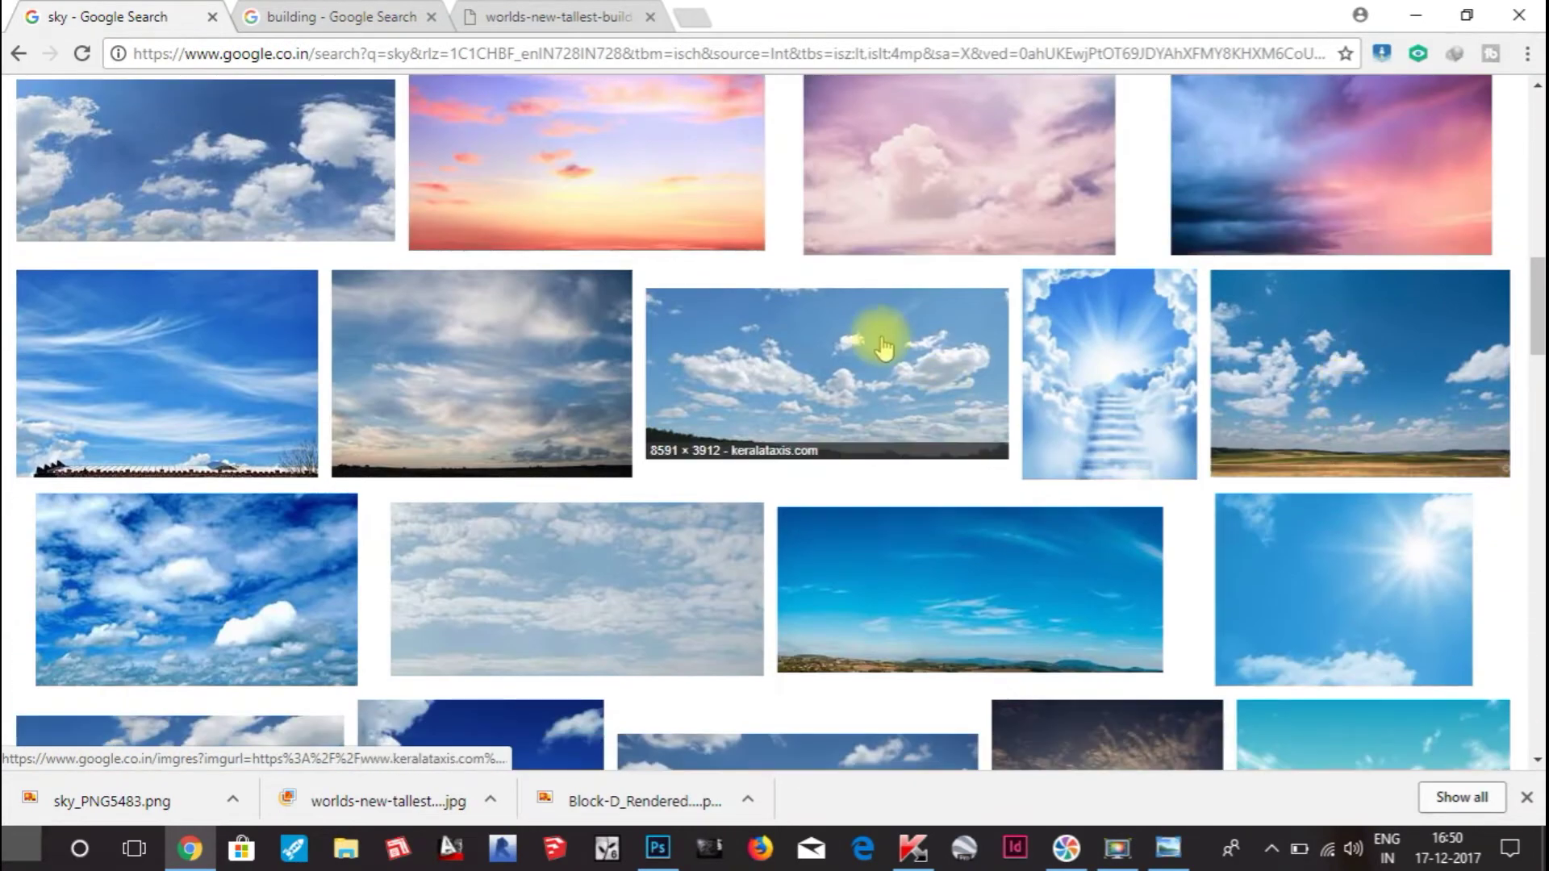
scroll(1500, 428, down, 3)
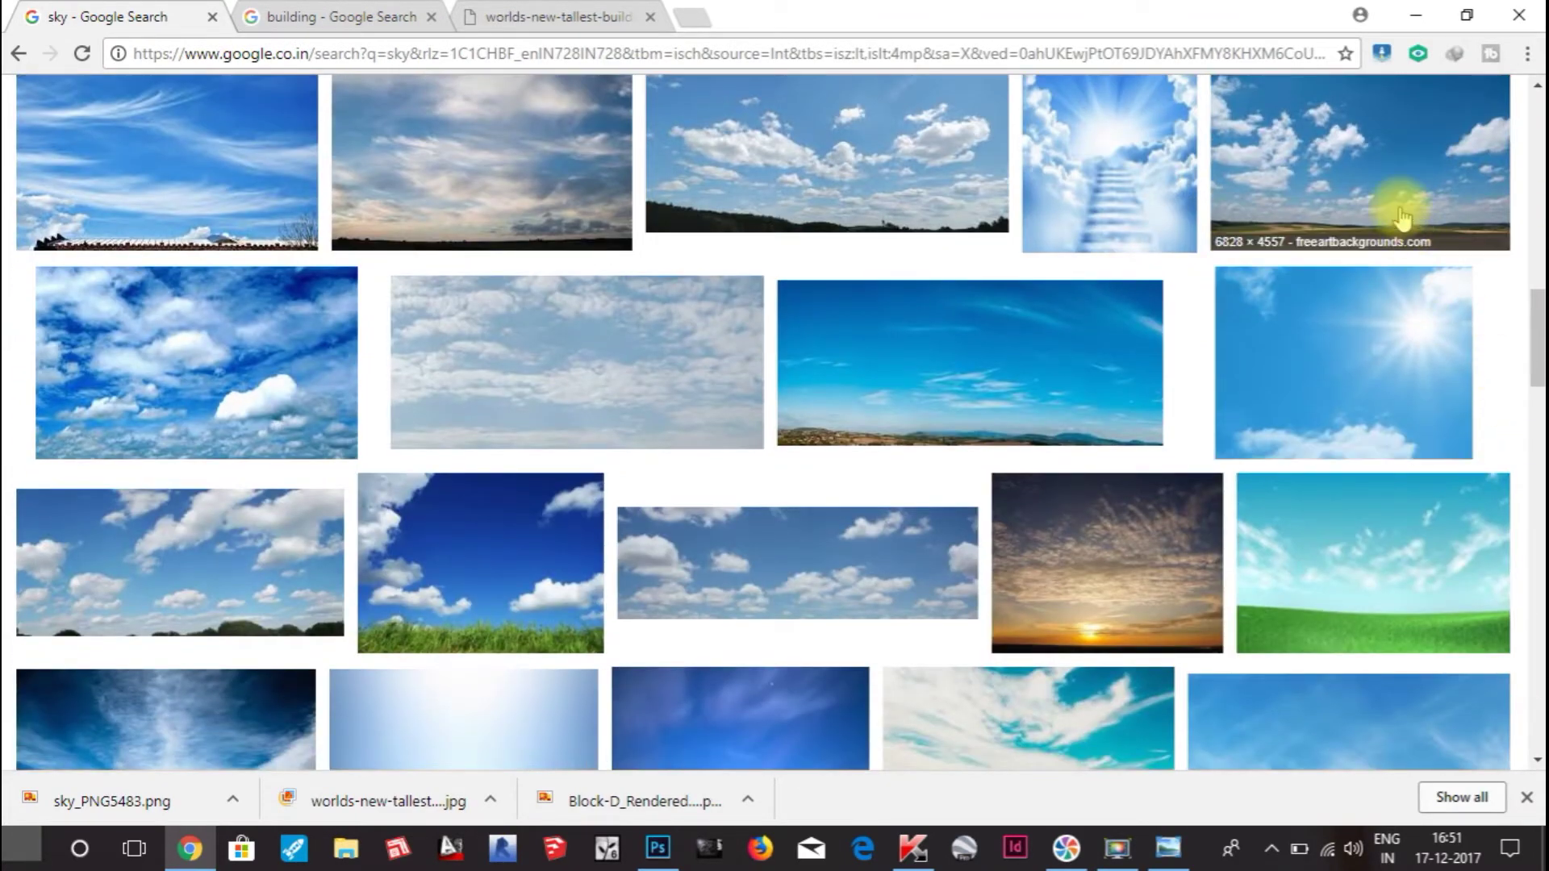
scroll(1492, 425, down, 3)
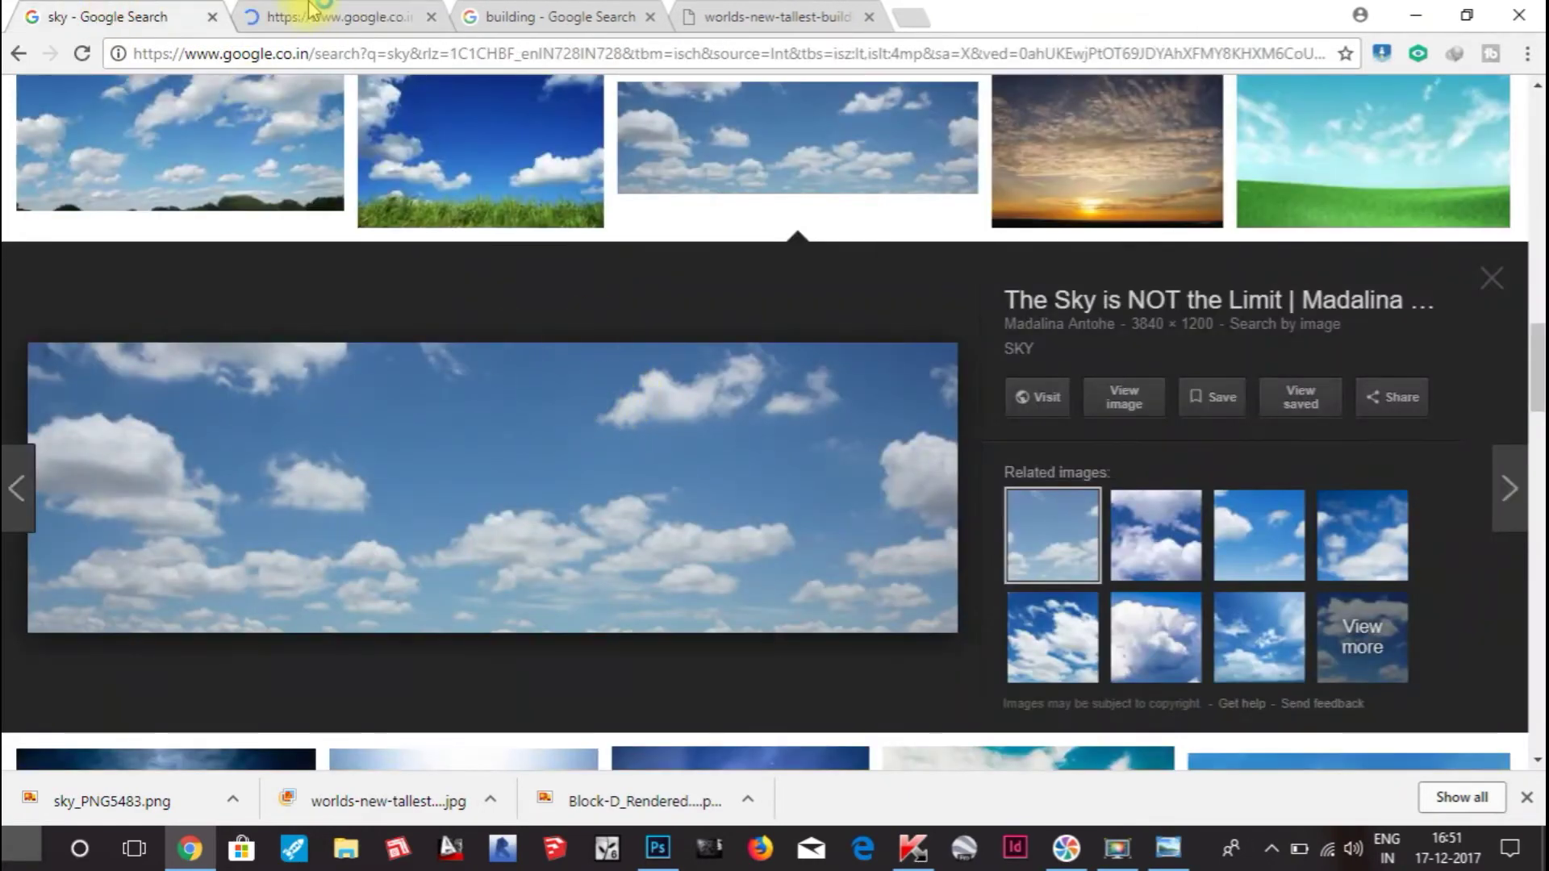
Step: Save the full-size cloudy sky image as sky.jpg and open the download
click(367, 16)
right_click(715, 304)
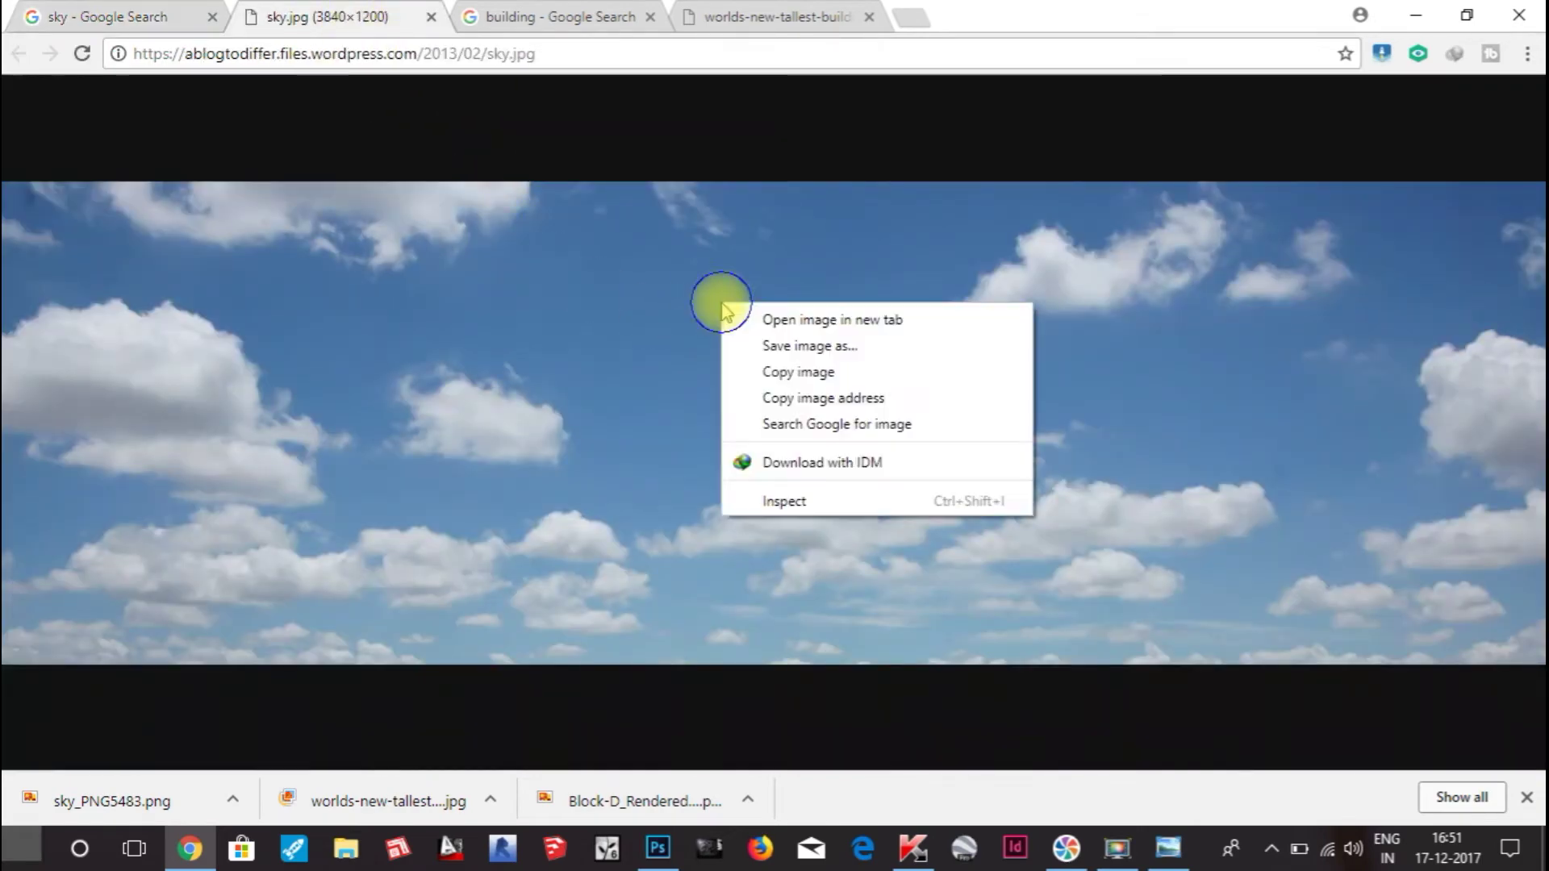
click(792, 342)
click(571, 506)
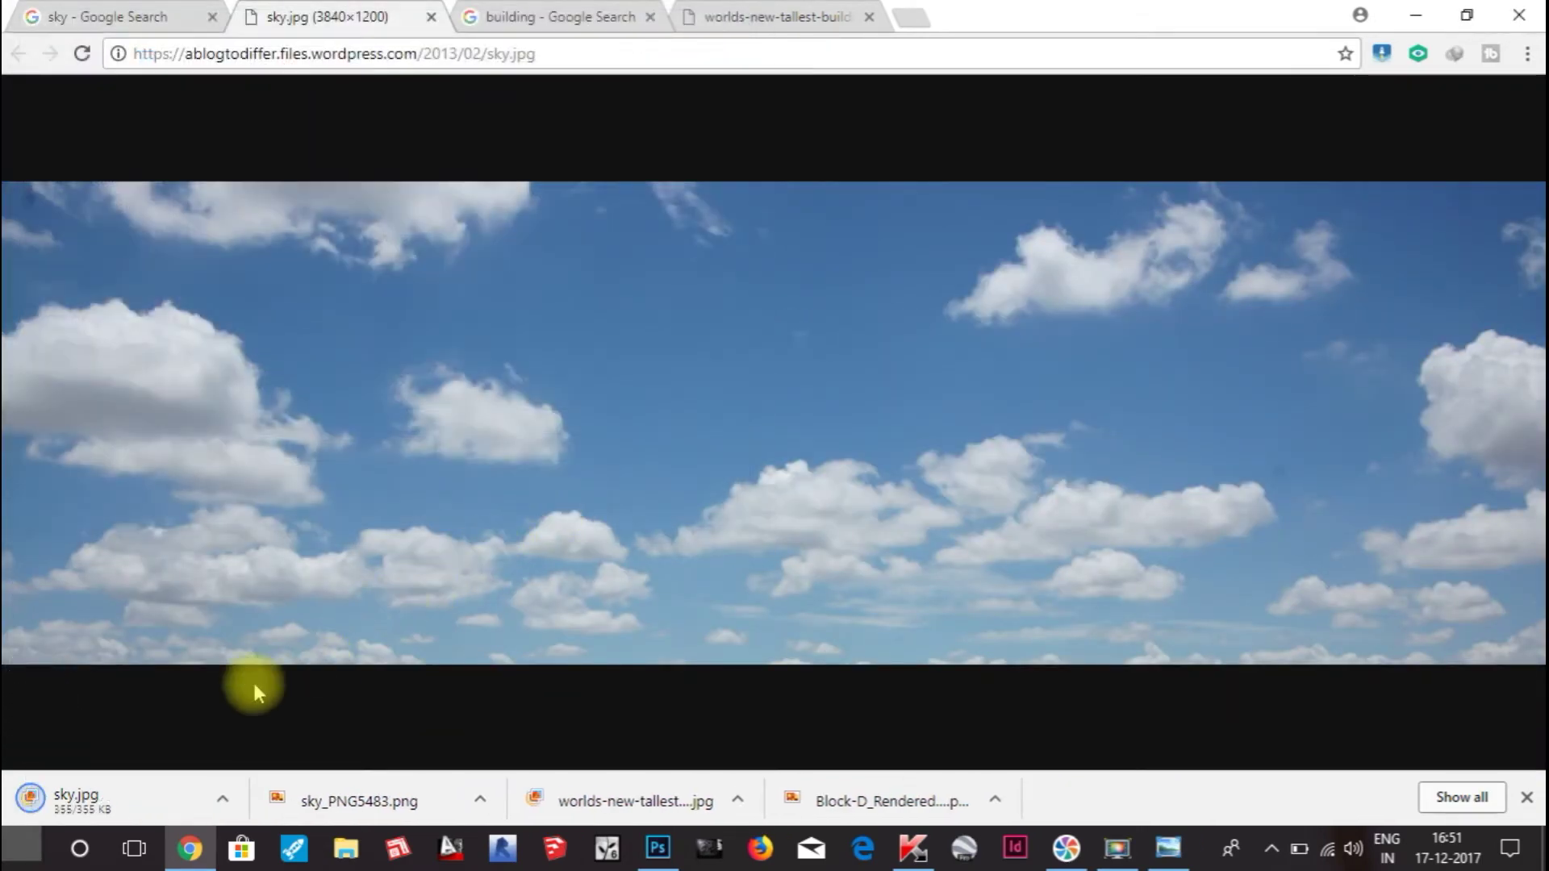
click(143, 787)
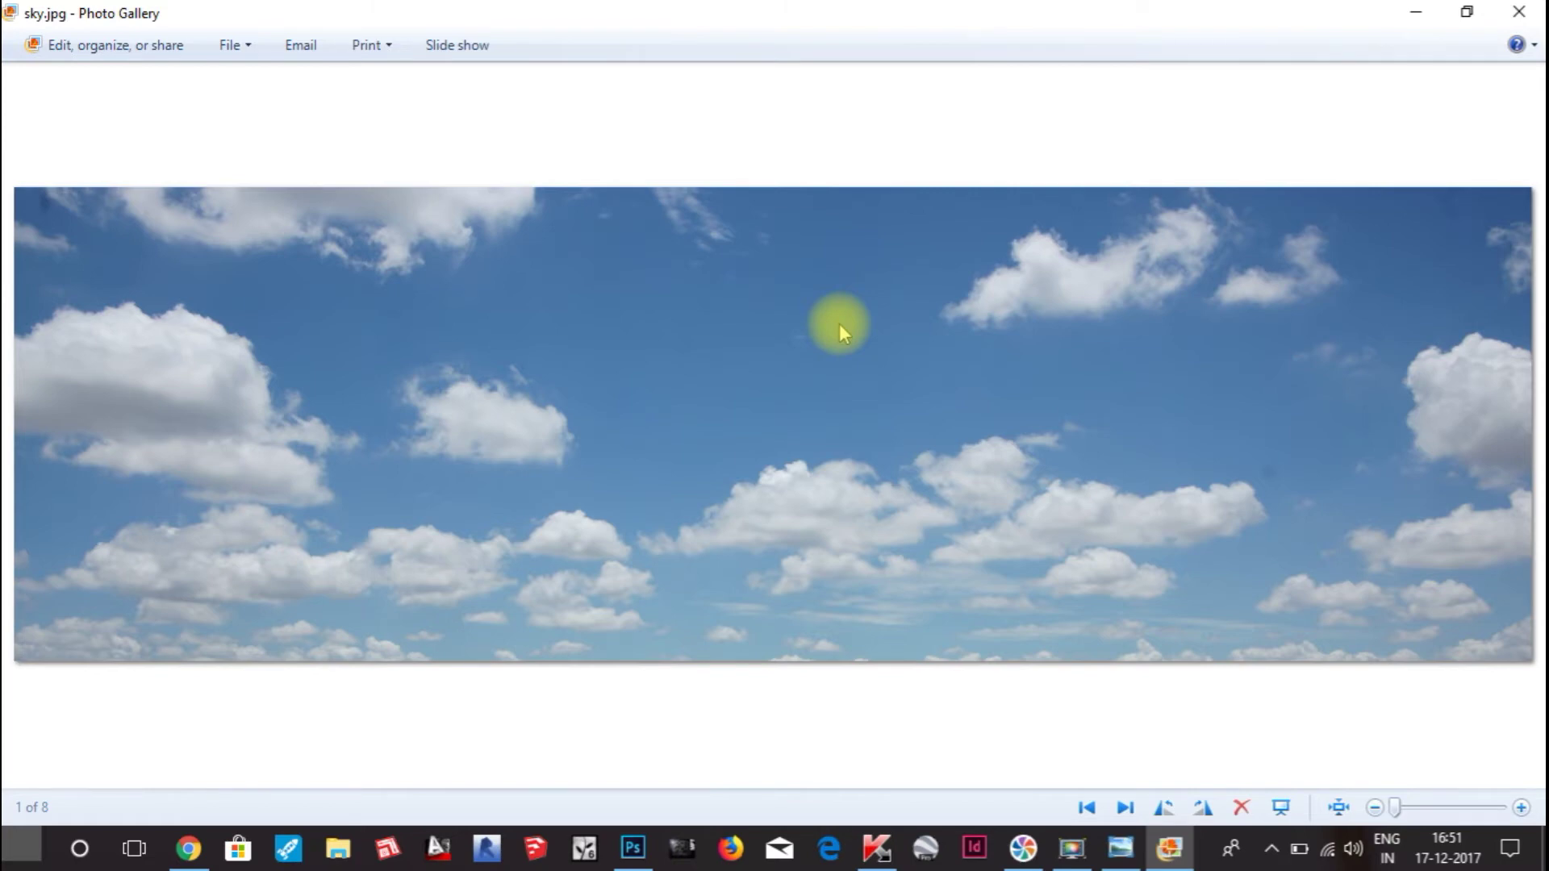
Step: Open sky.jpg from Photo Gallery with Adobe Photoshop CC 2015
right_click(839, 322)
mouse_move(1086, 346)
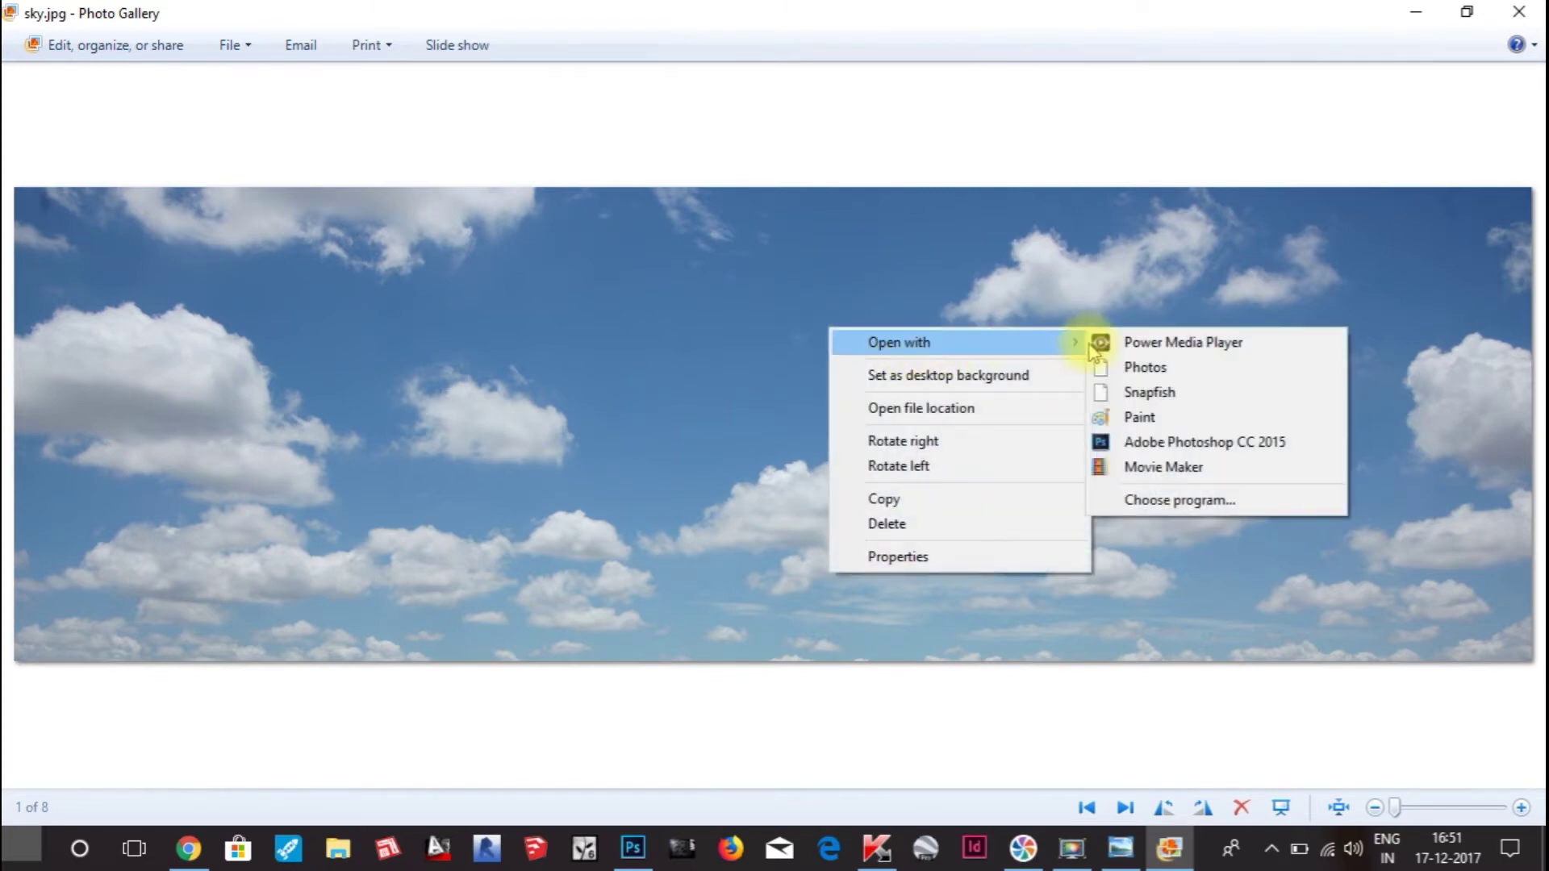
click(1267, 443)
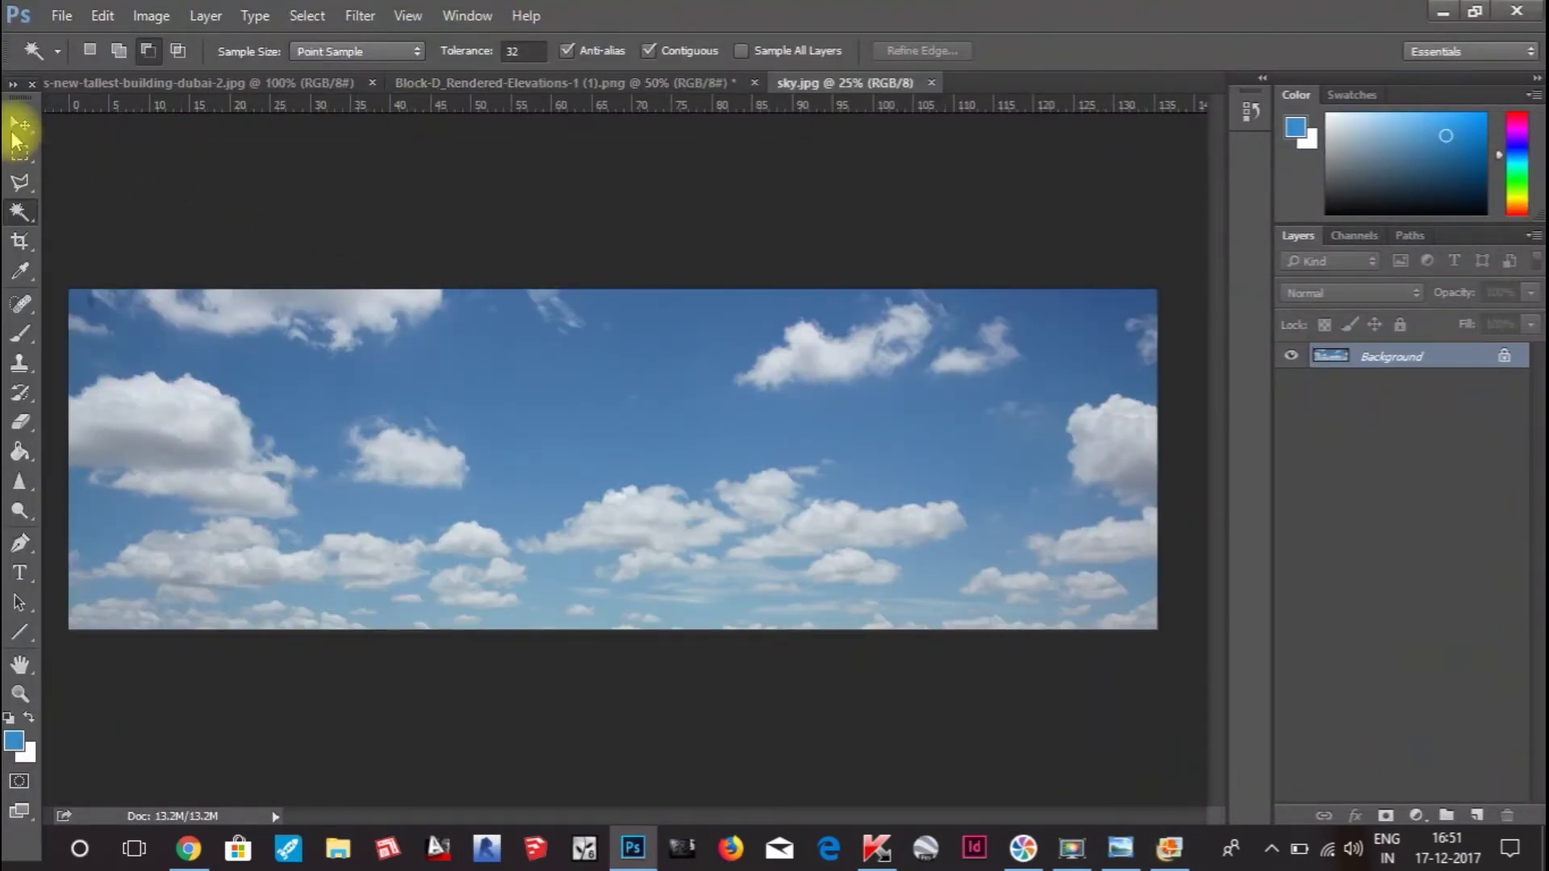
Step: Define the entire sky.jpg image as a new pattern named 'blue'
click(18, 127)
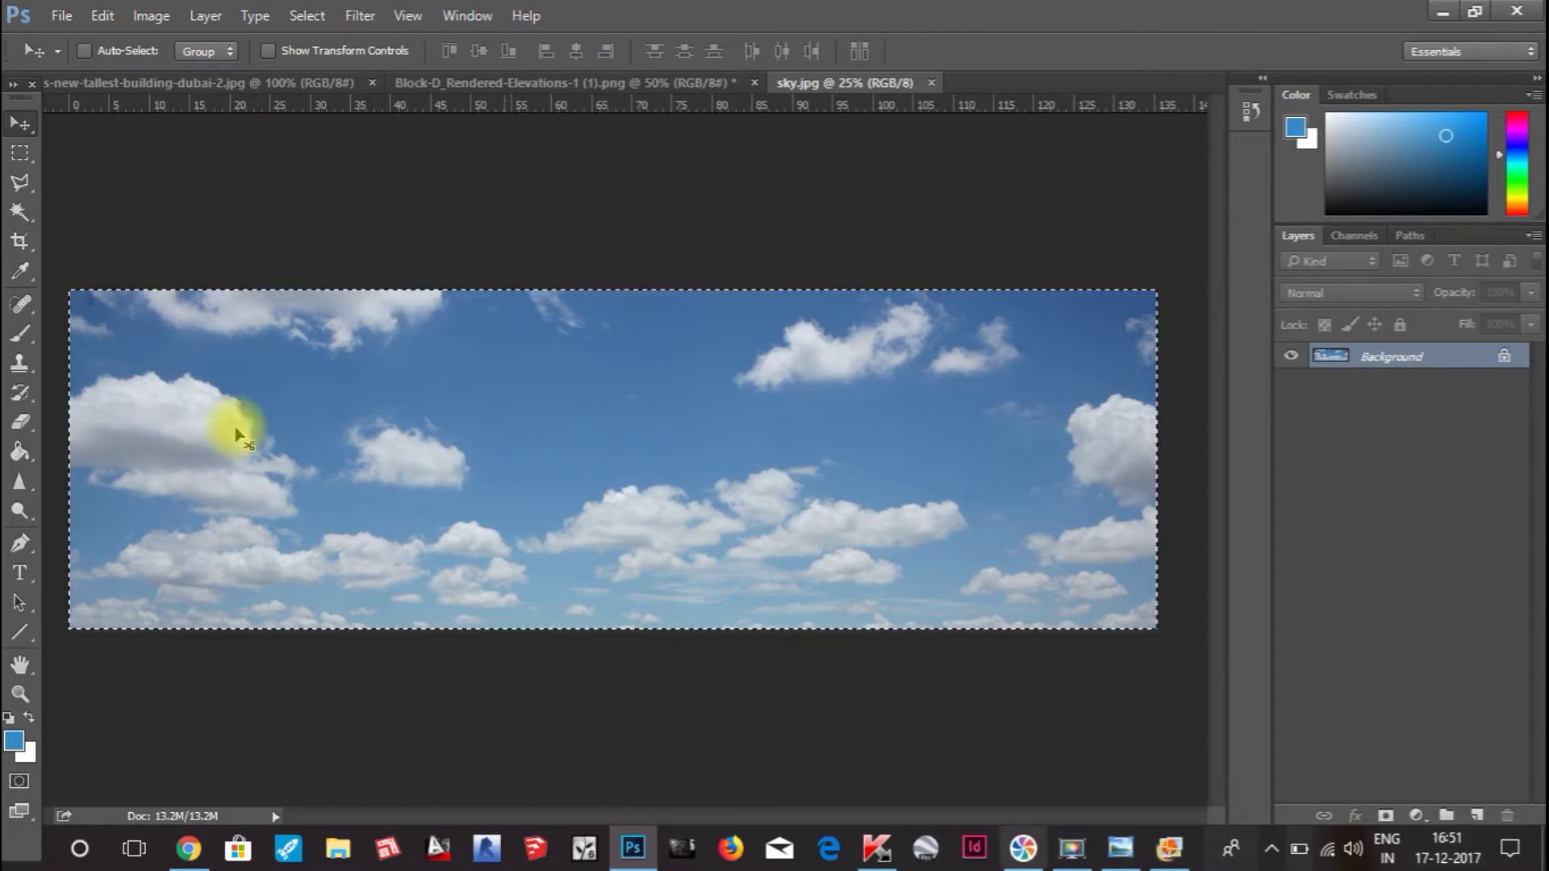
click(101, 15)
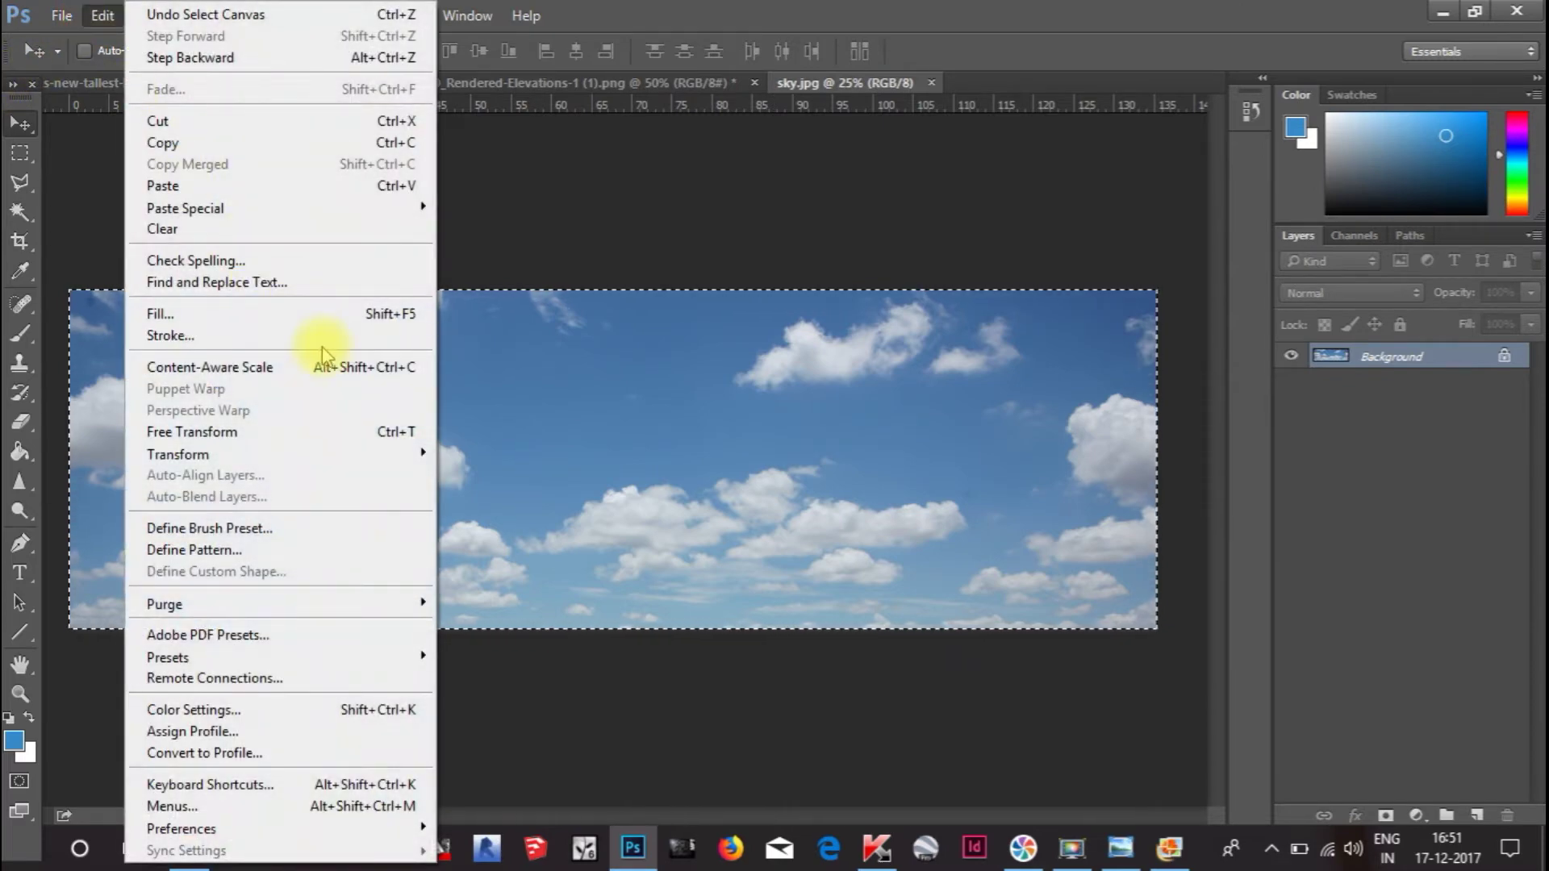
click(295, 555)
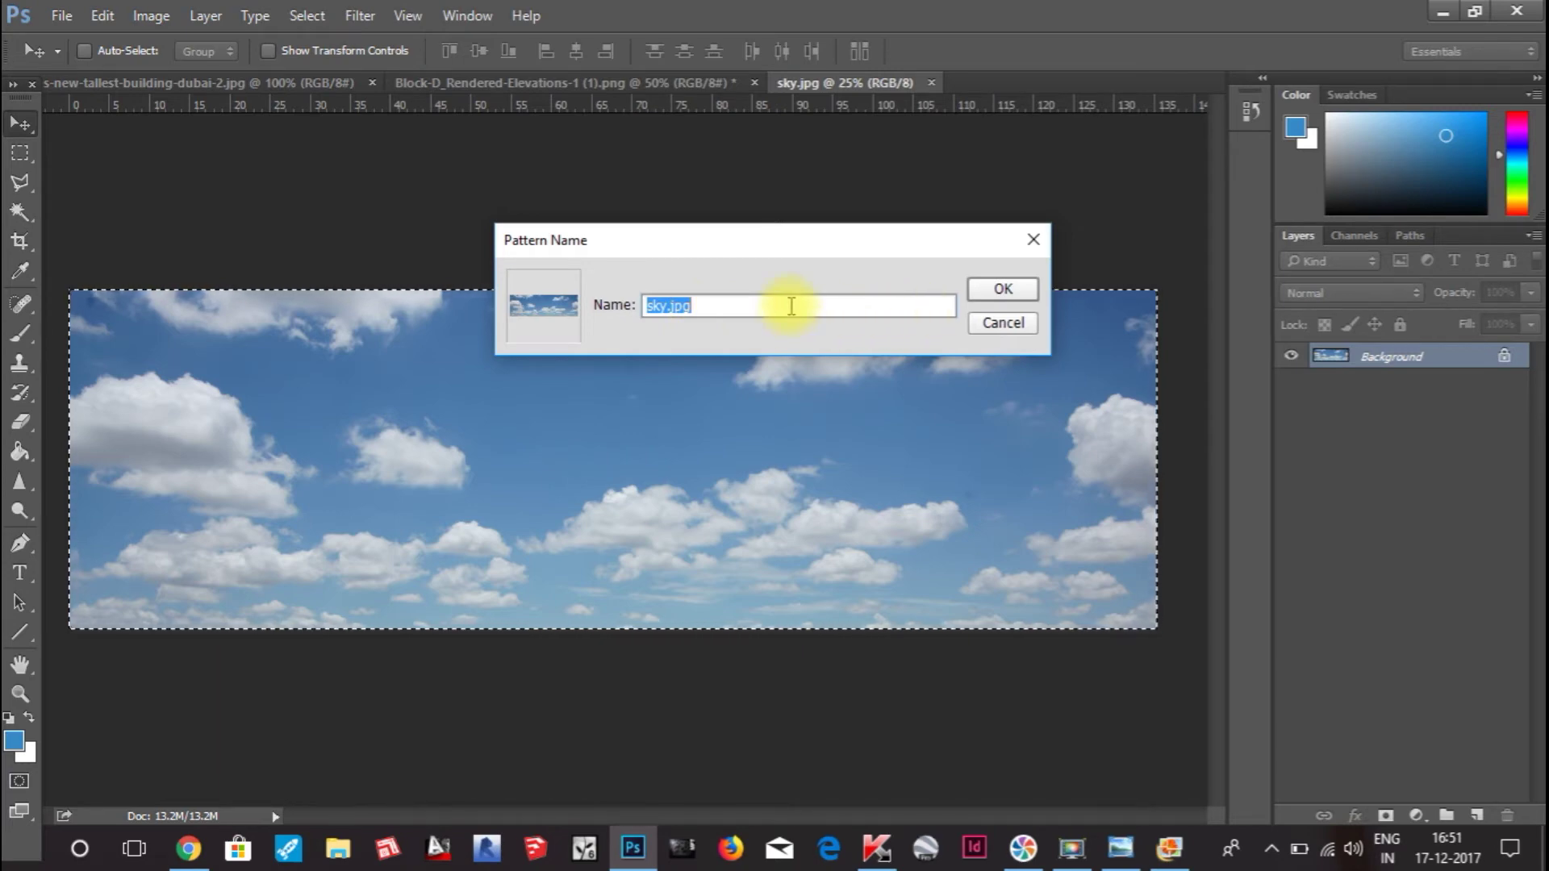
text(blue)
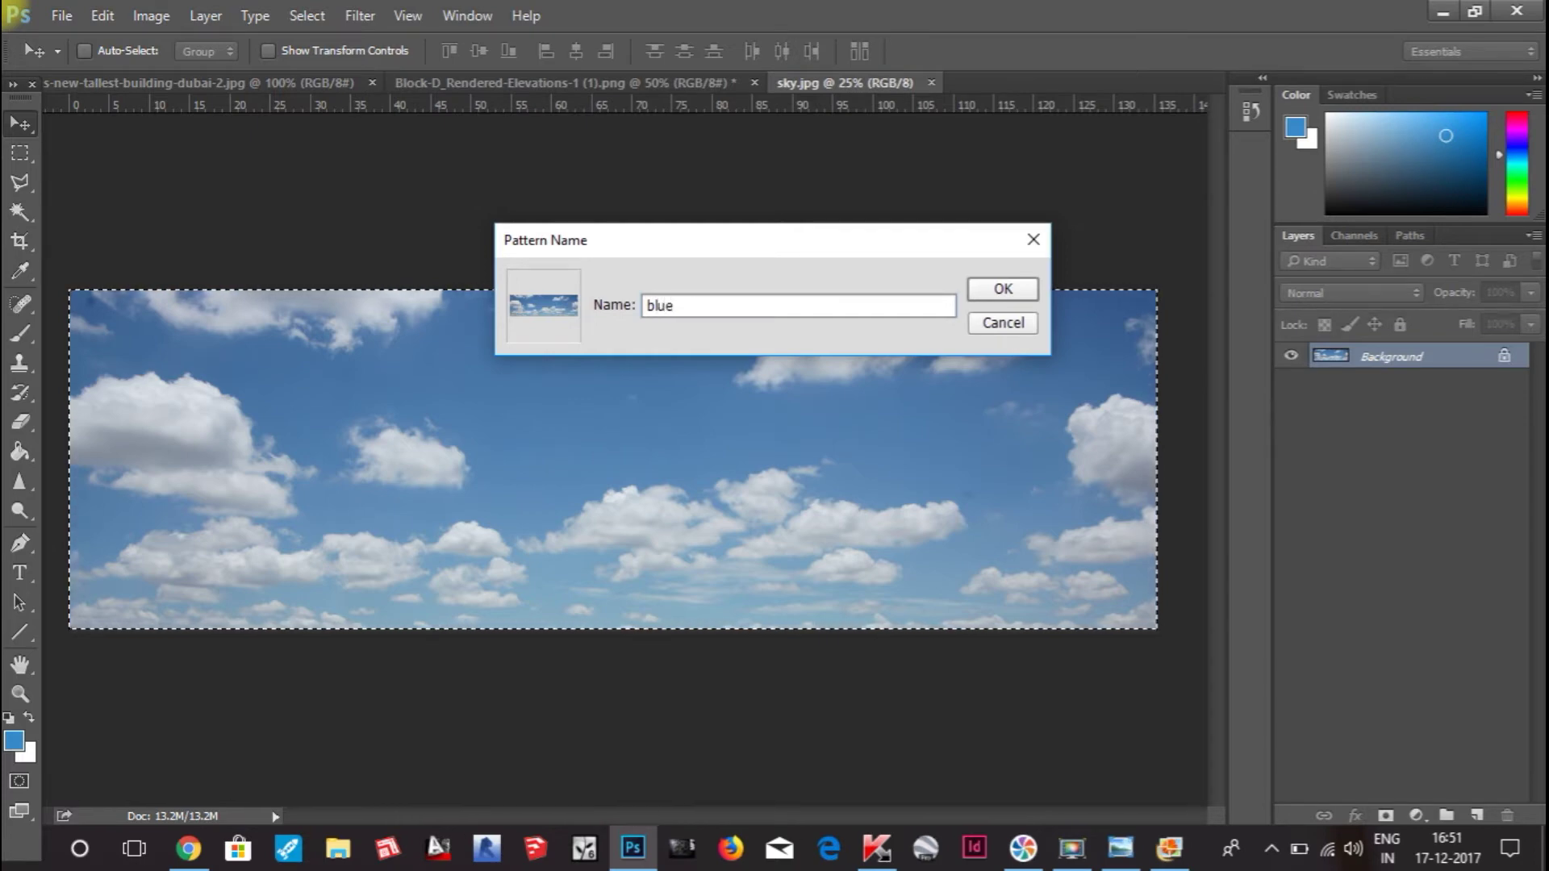
click(998, 291)
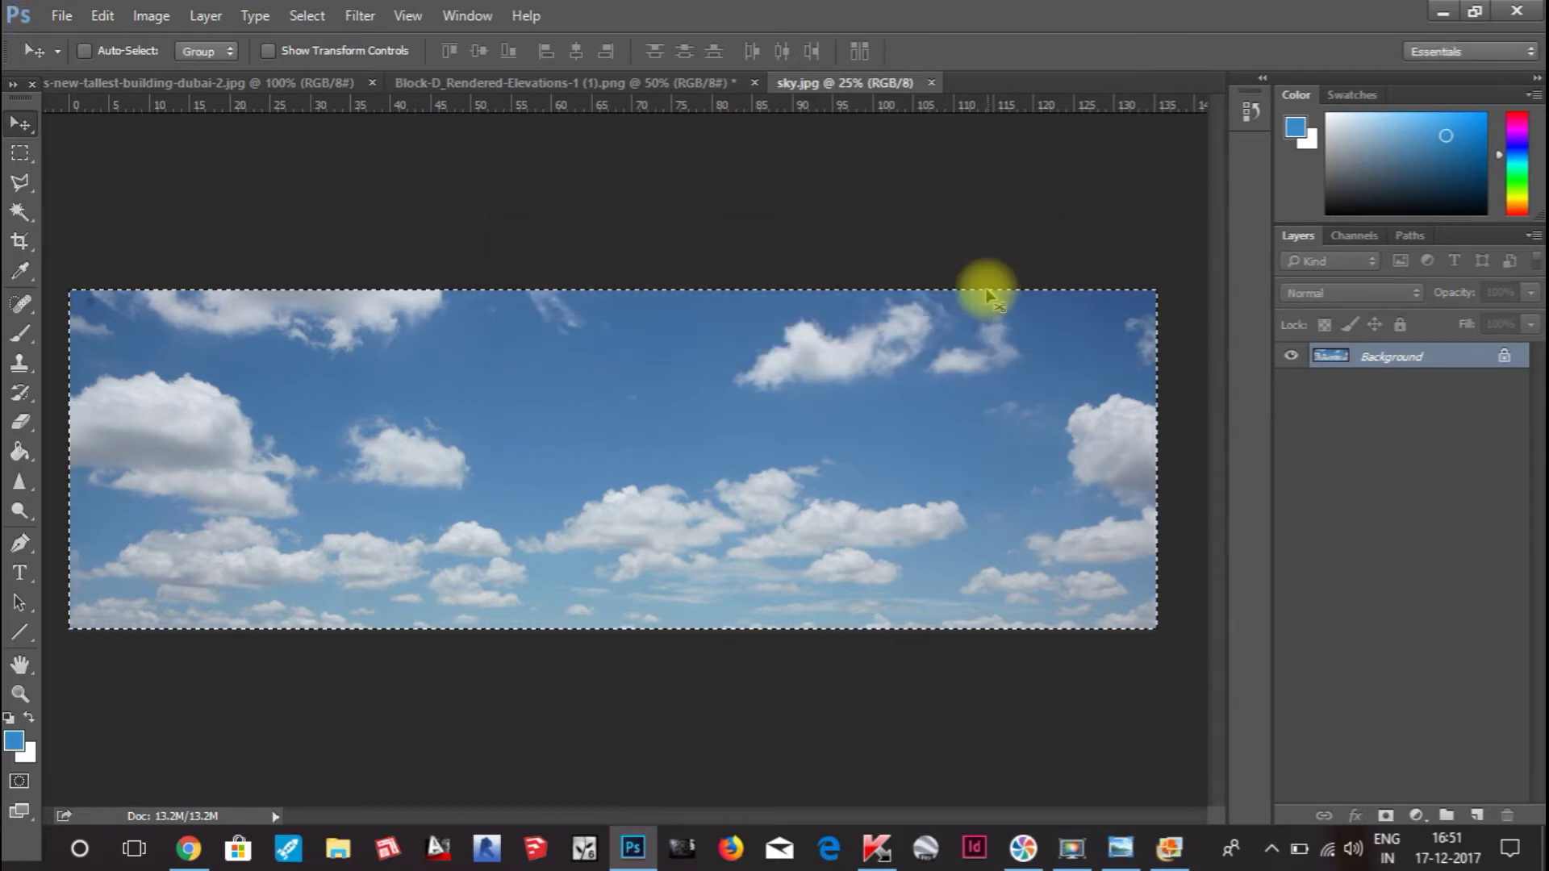
Step: On the Block-D render, select the white sky above the building with the Magic Wand
click(250, 84)
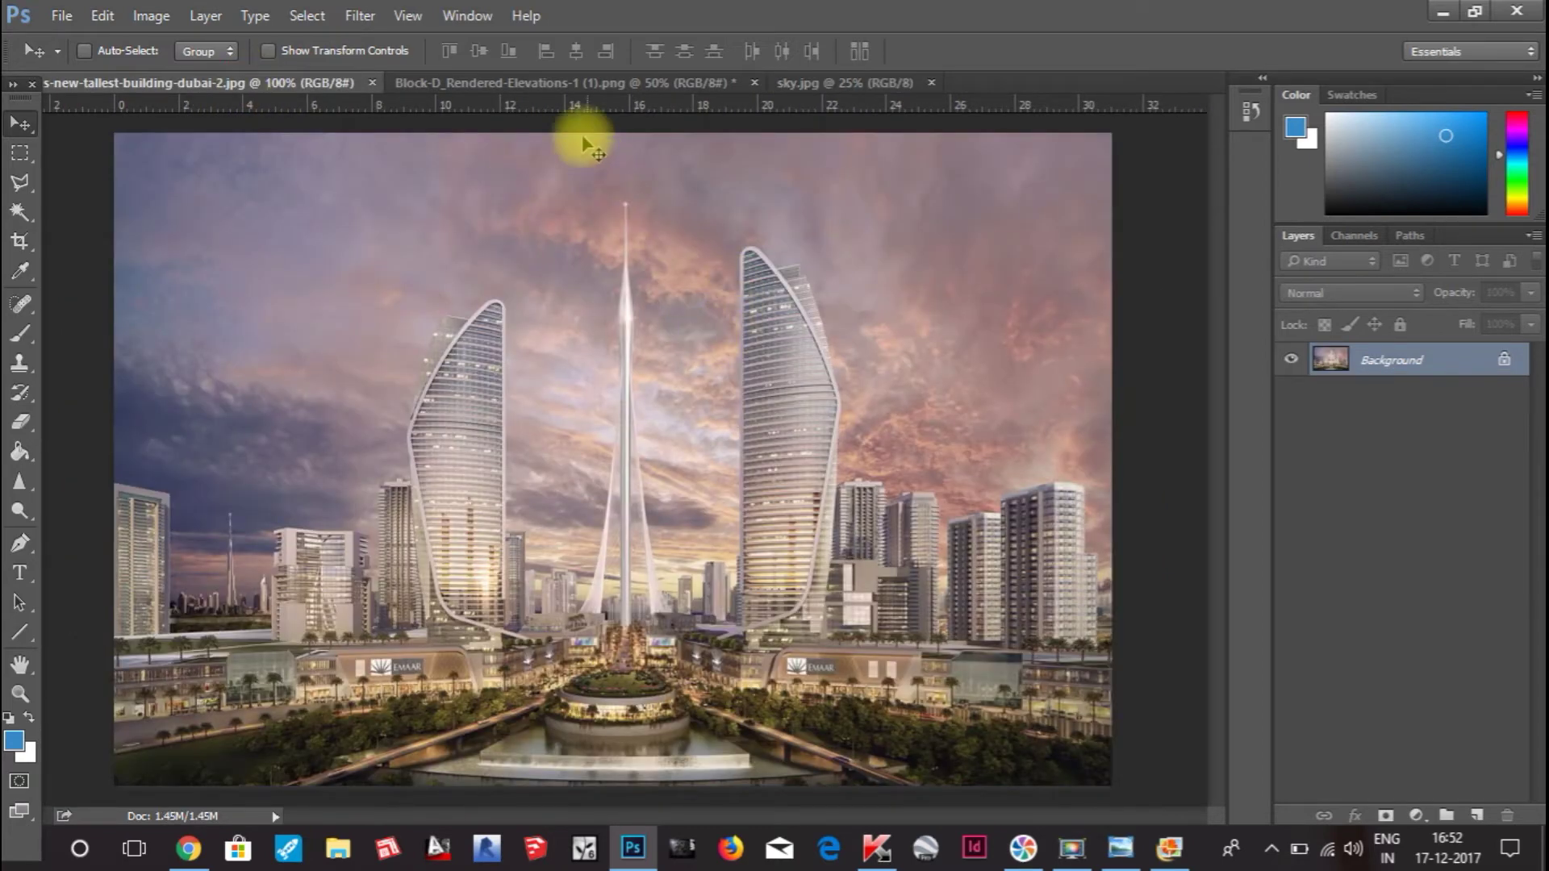
click(555, 87)
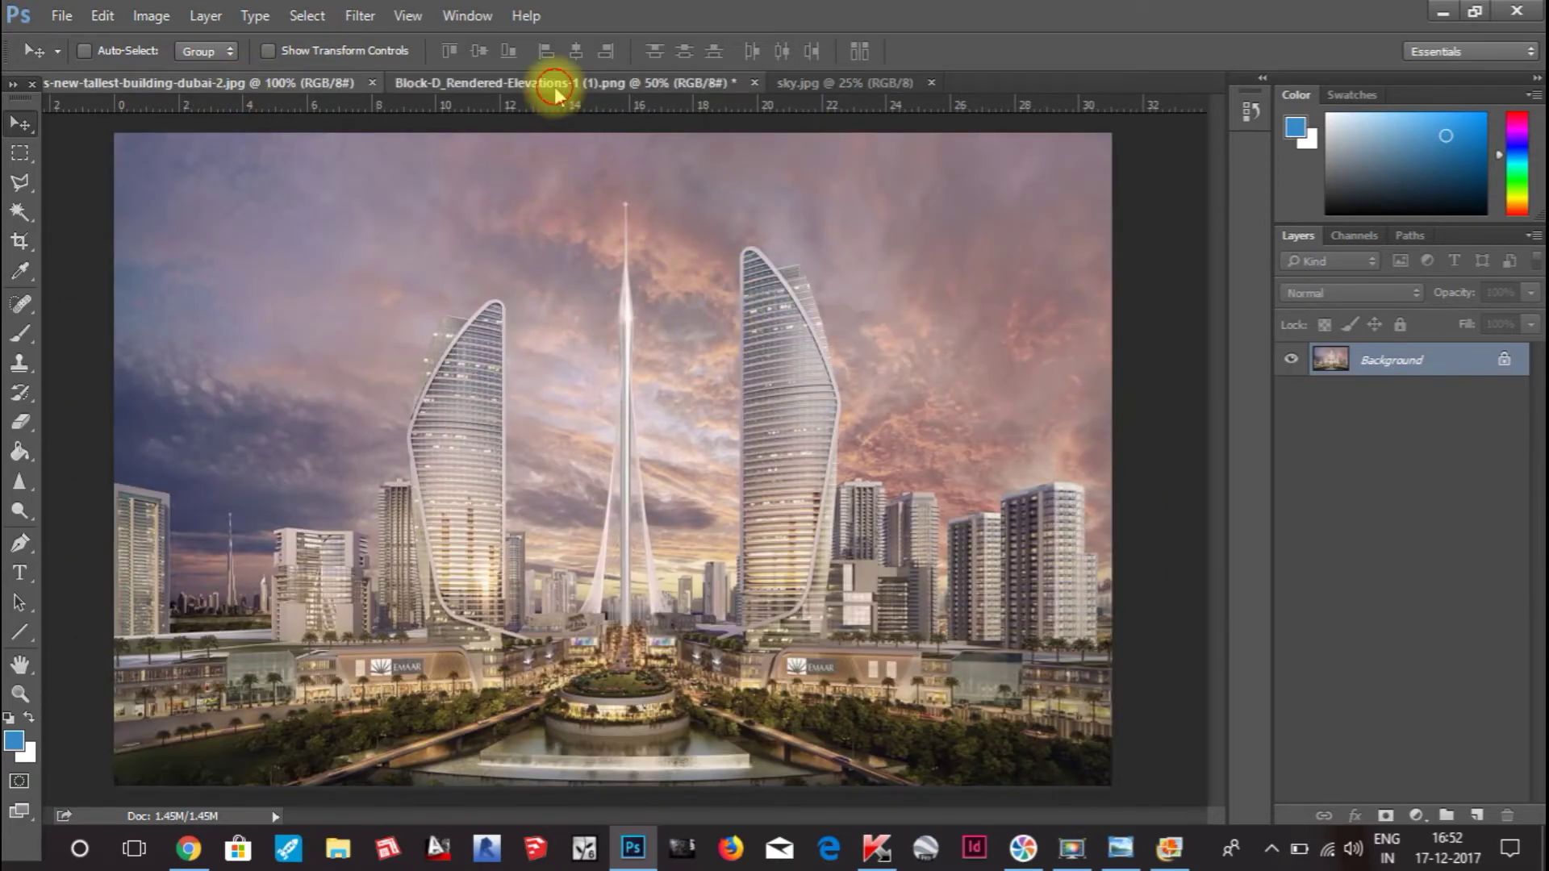
click(18, 216)
click(84, 234)
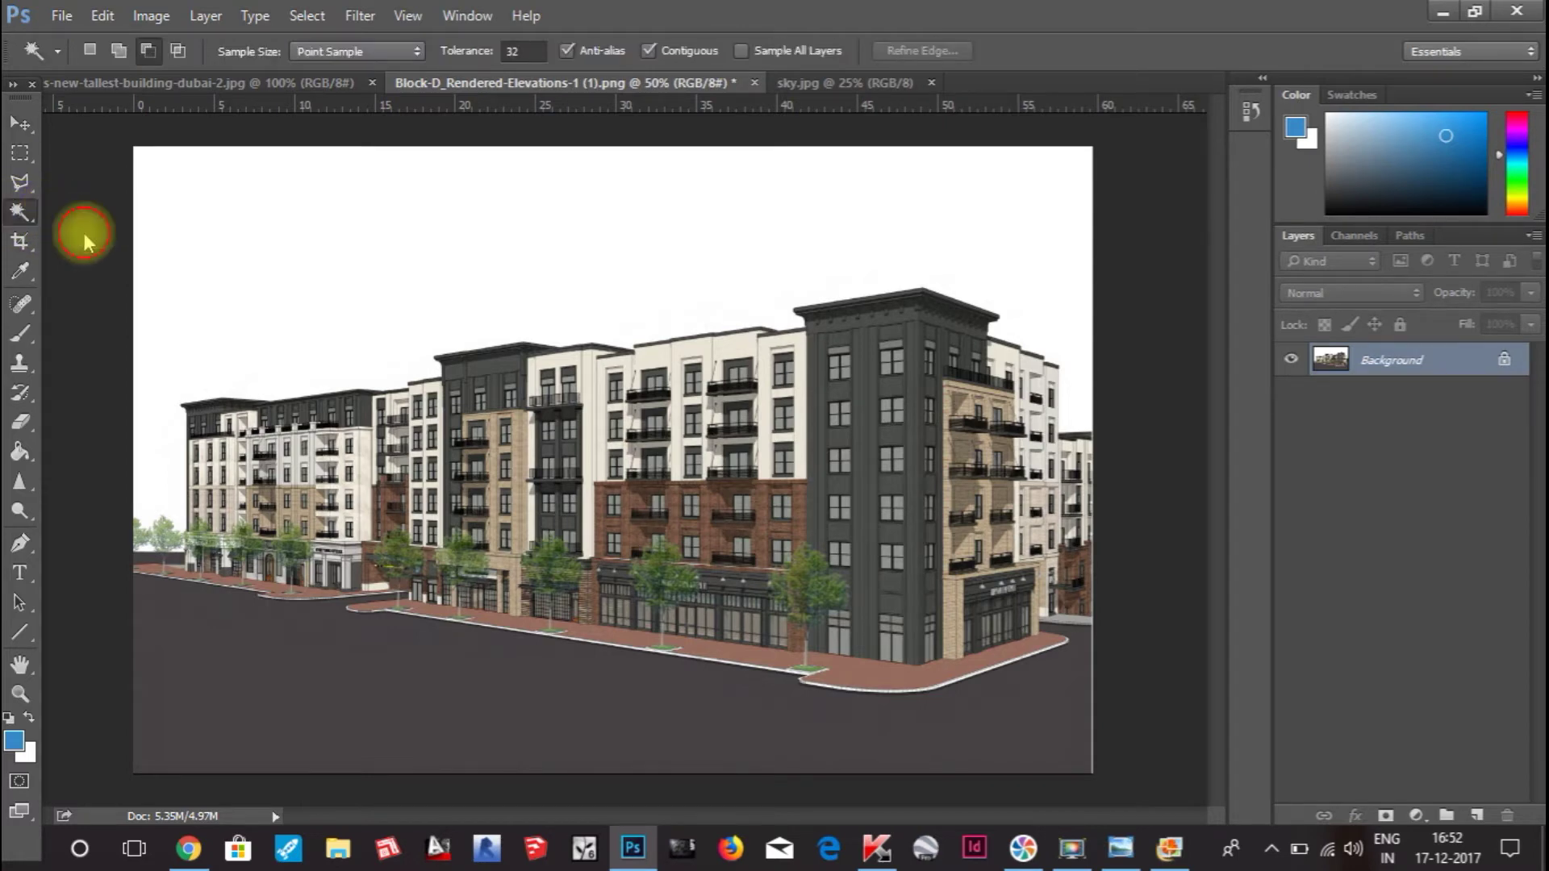
click(508, 266)
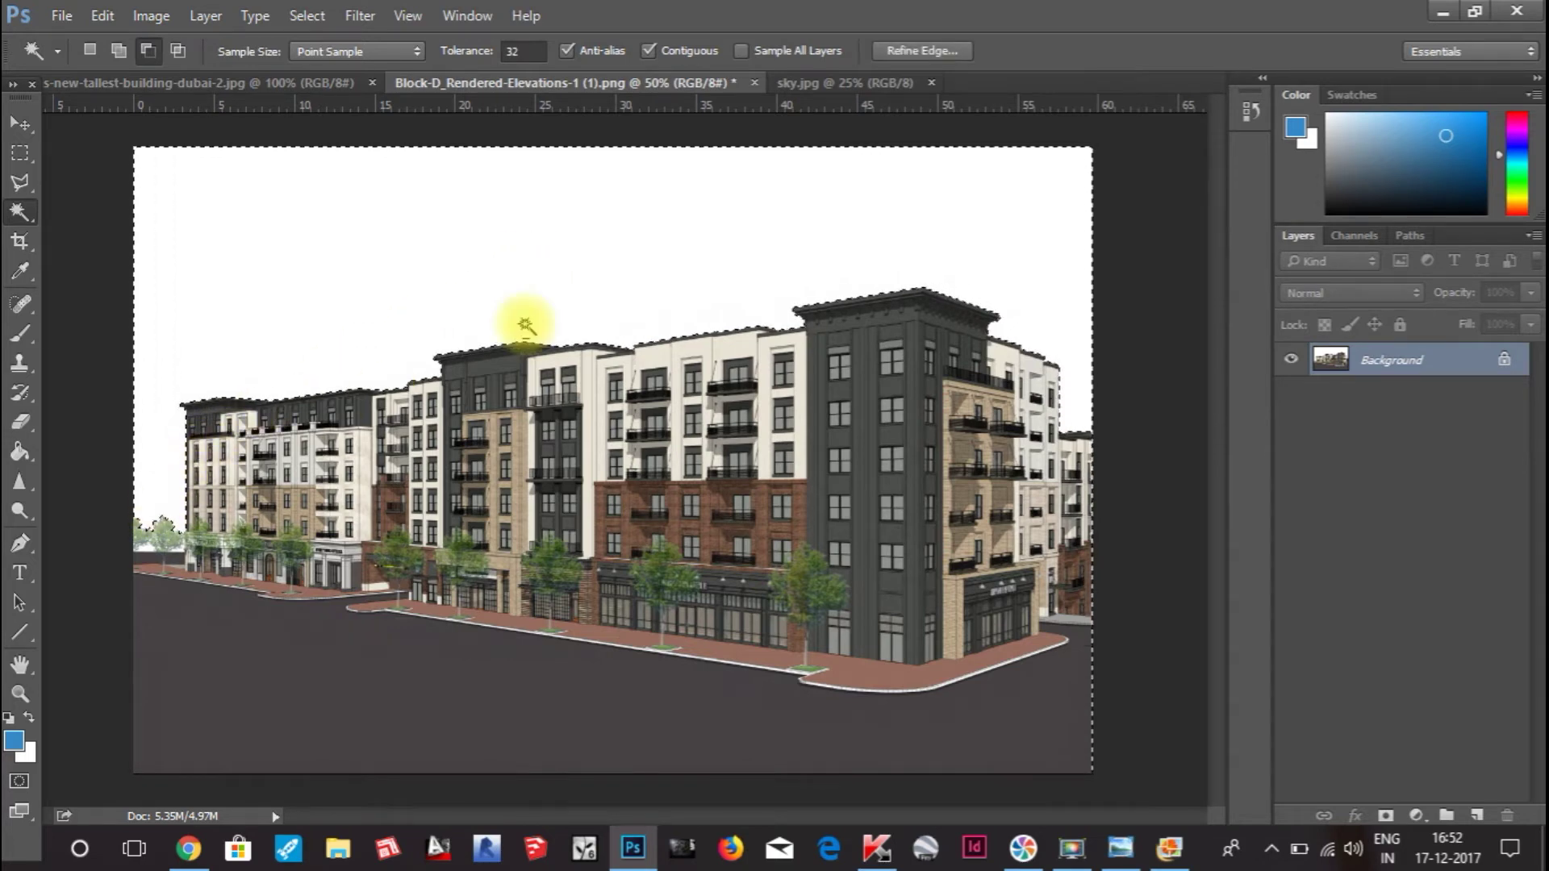
scroll(1116, 525, up, 2)
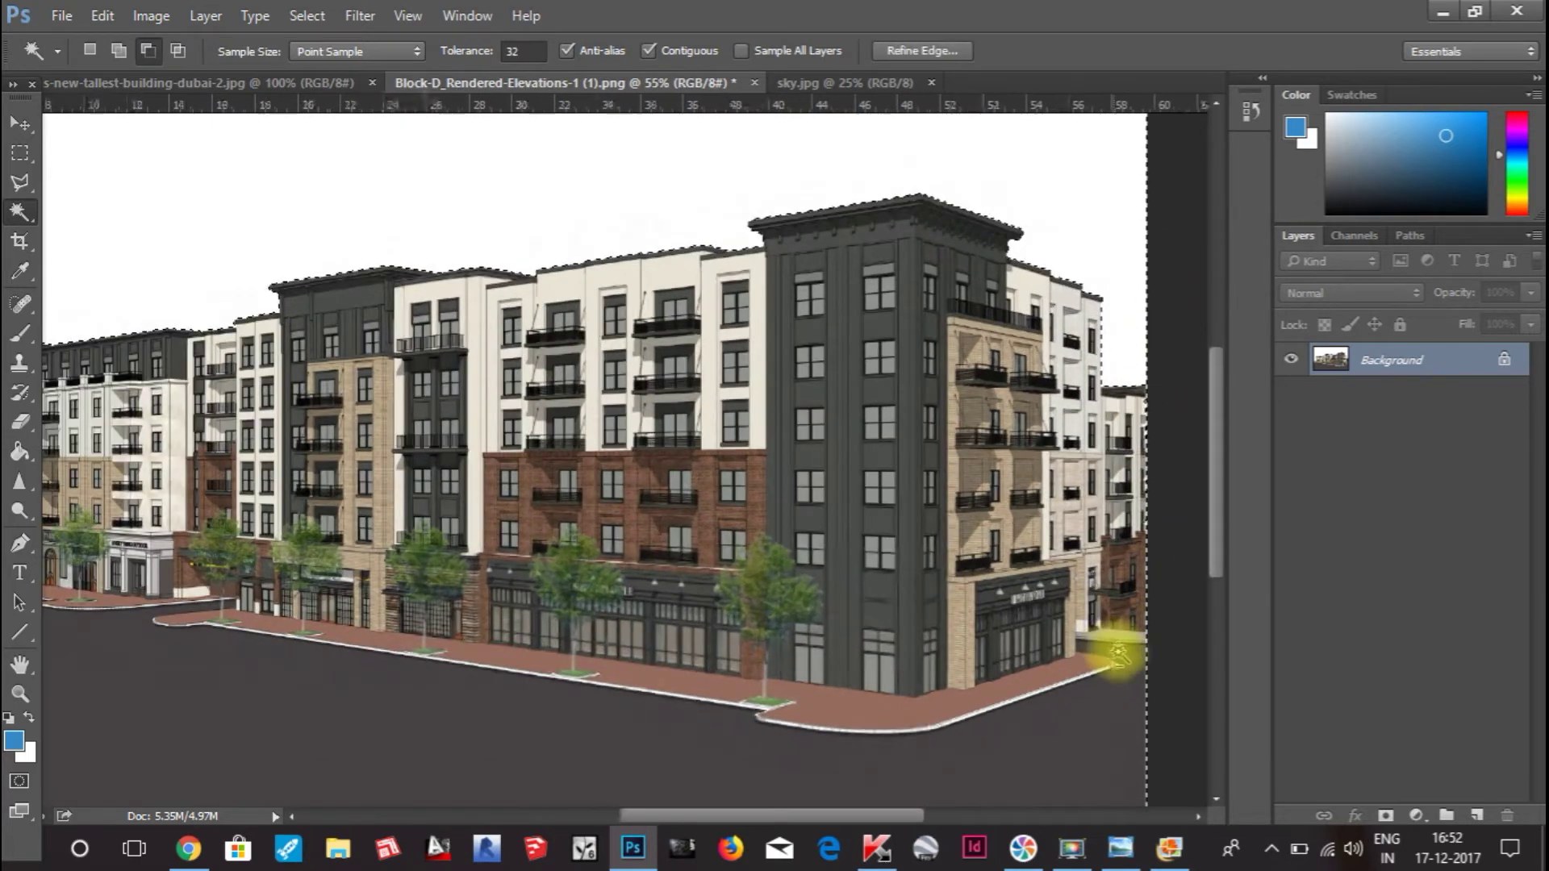
scroll(1044, 501, down, 2)
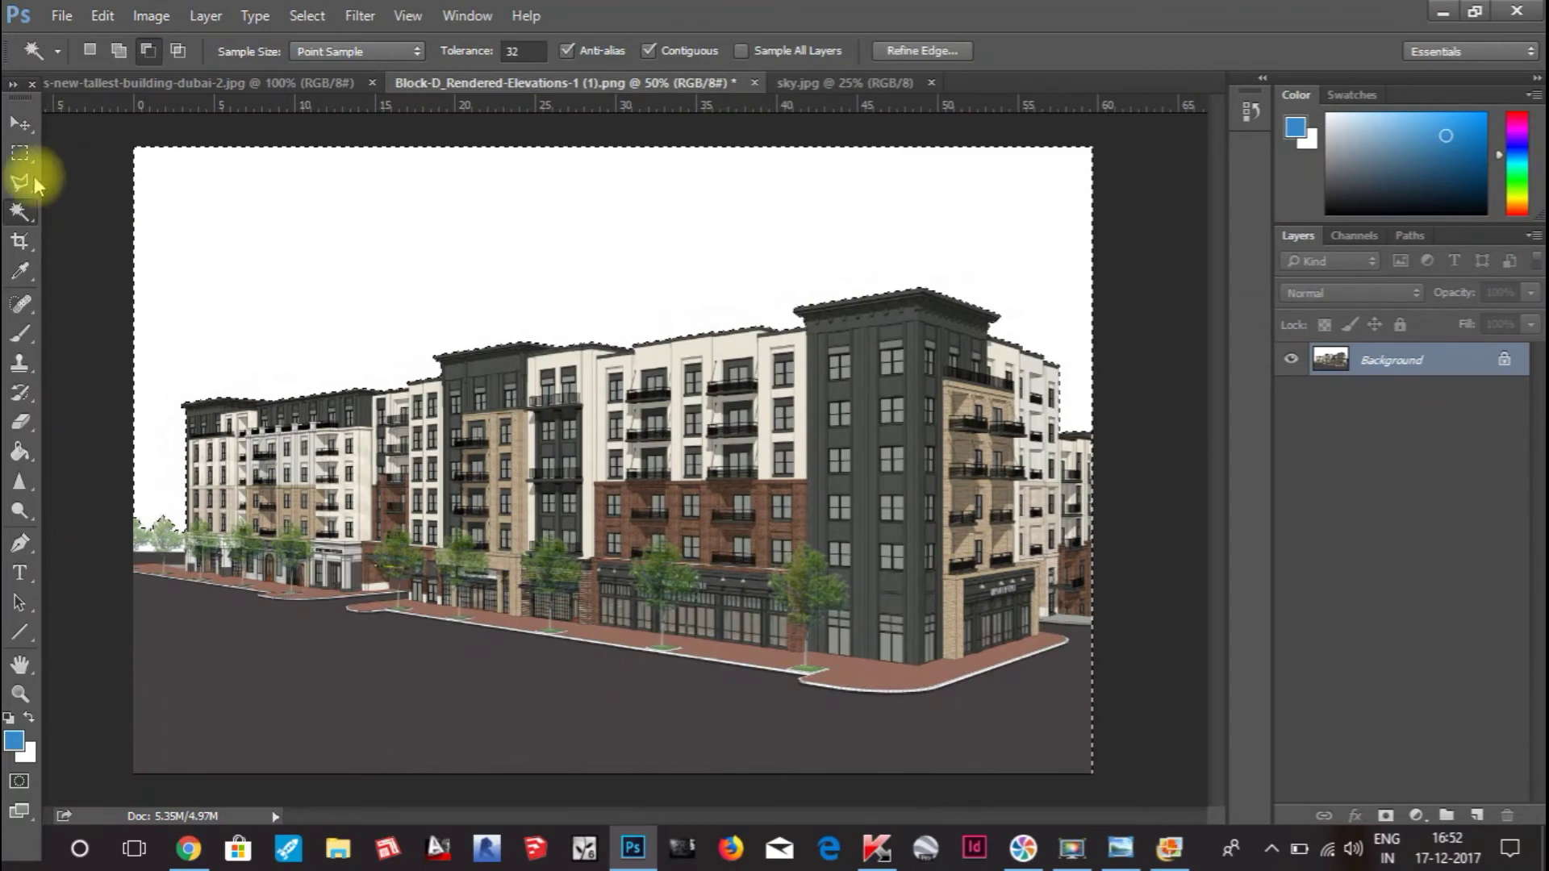
Step: Trim the sky selection near the right edge, then set the Magic Wand to add to selection
click(20, 152)
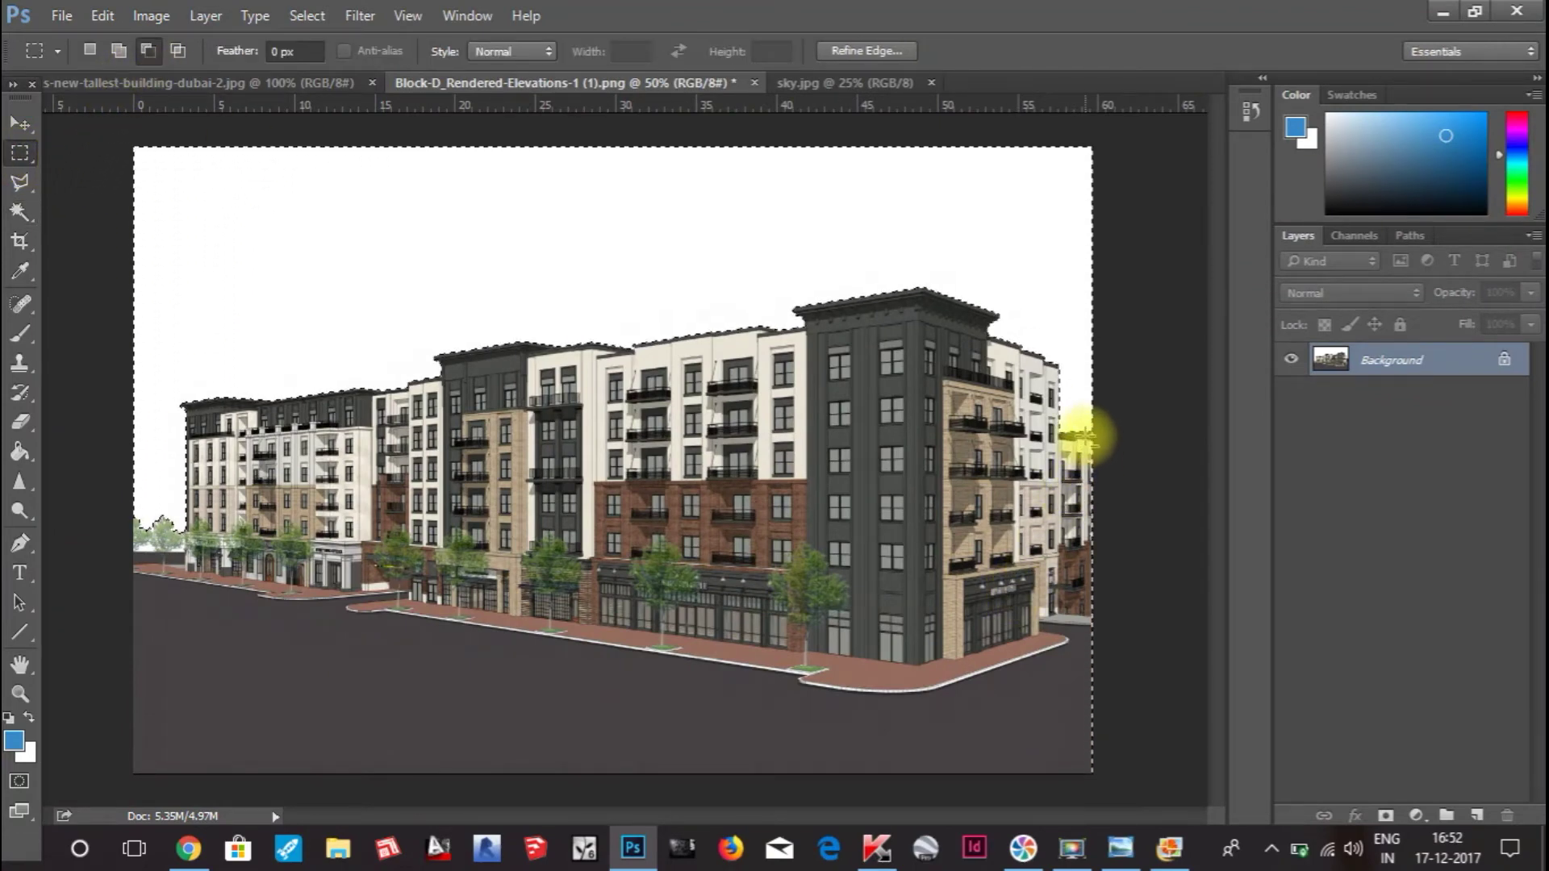
drag(1084, 436, 1091, 487)
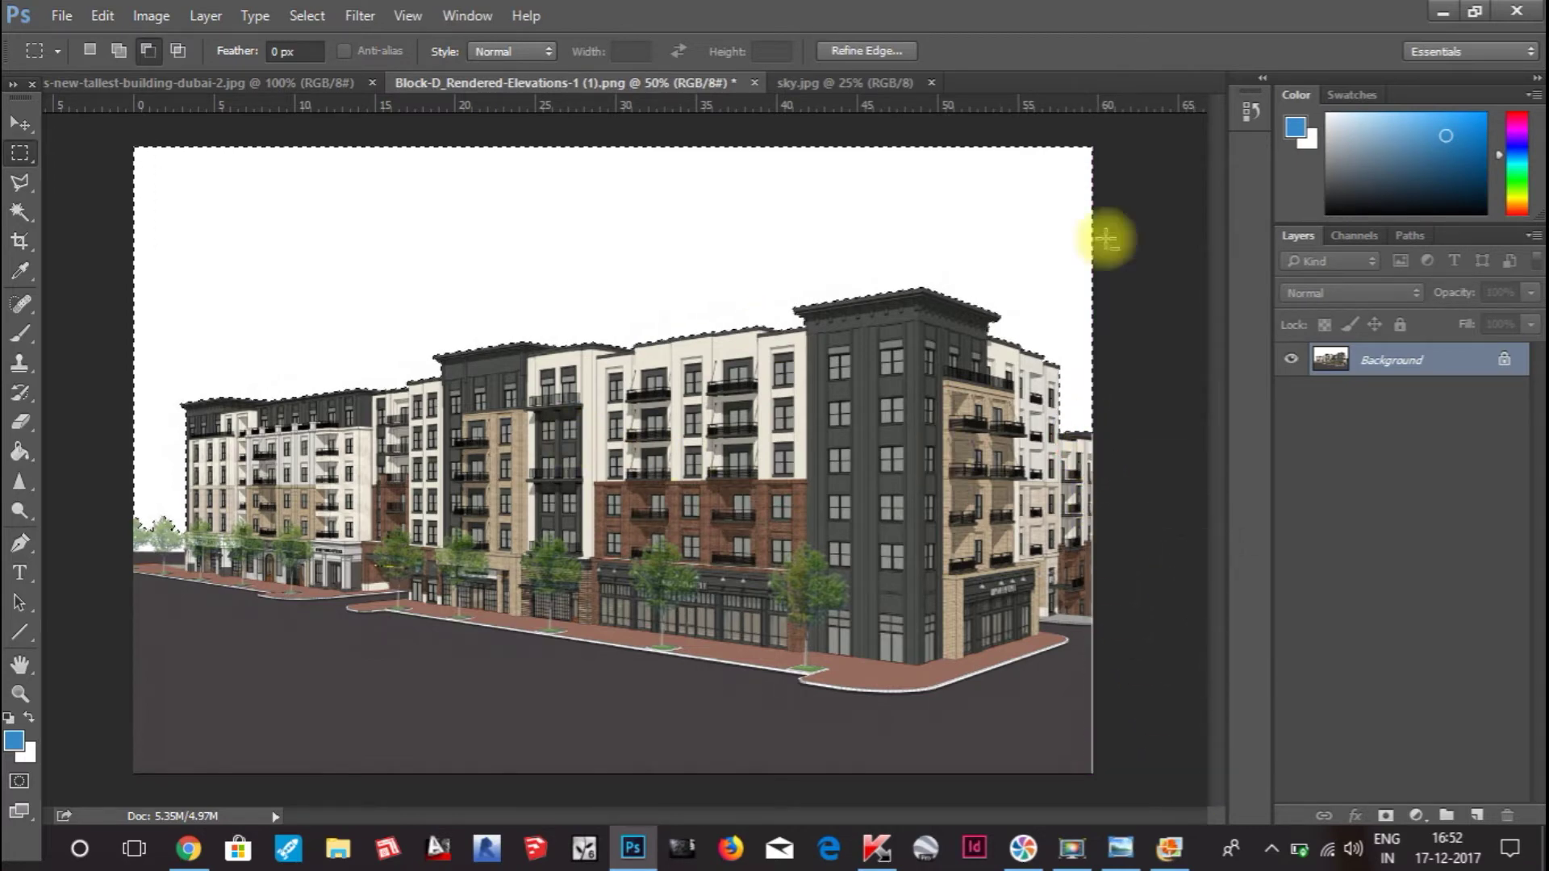
scroll(96, 529, up, 5)
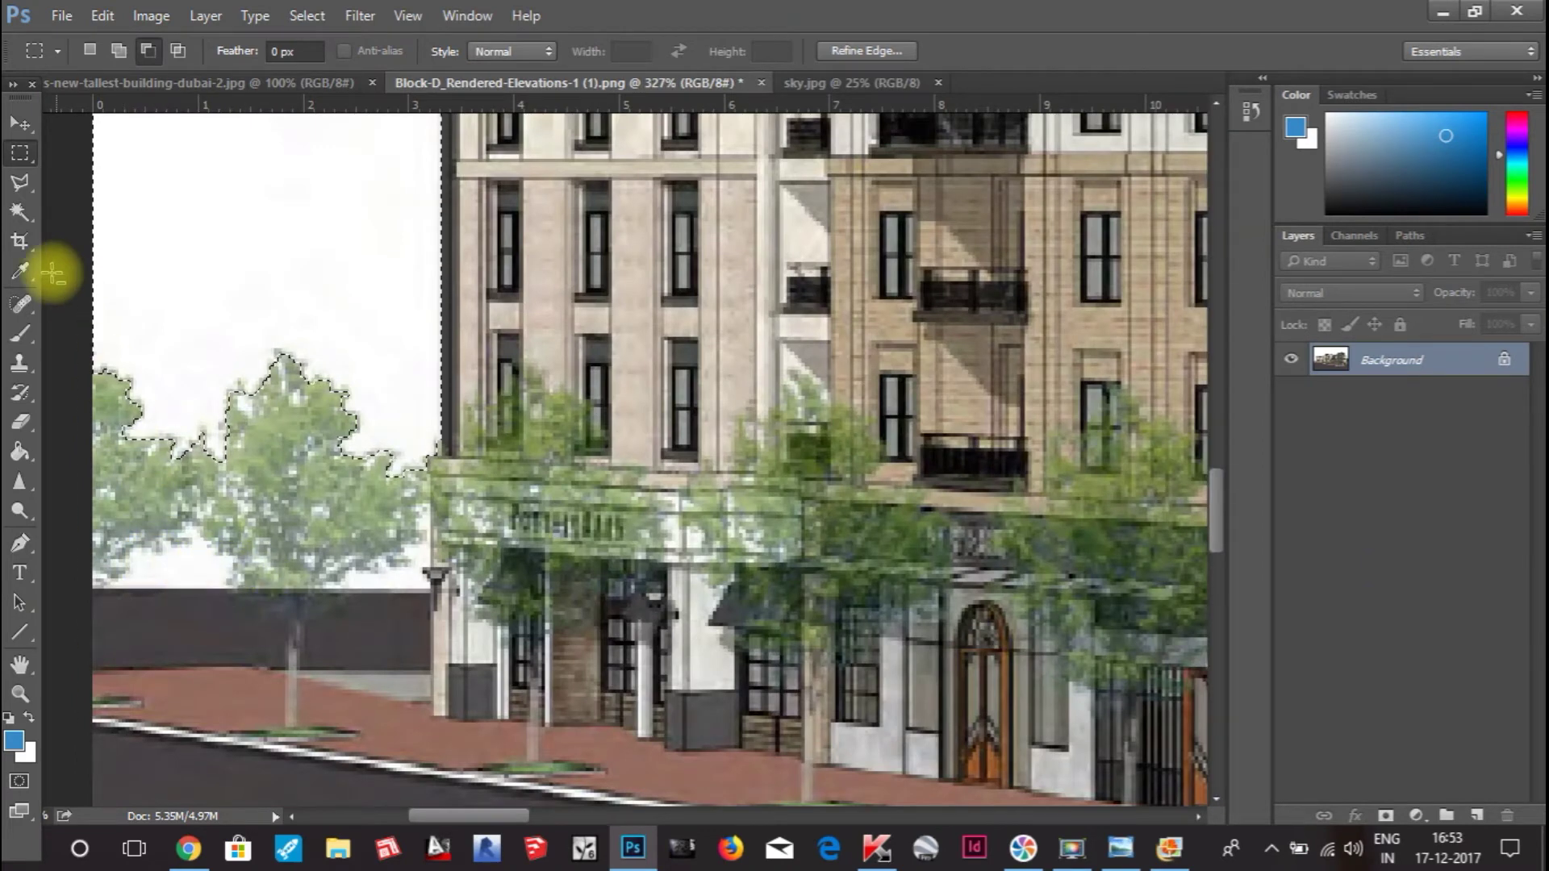
click(21, 213)
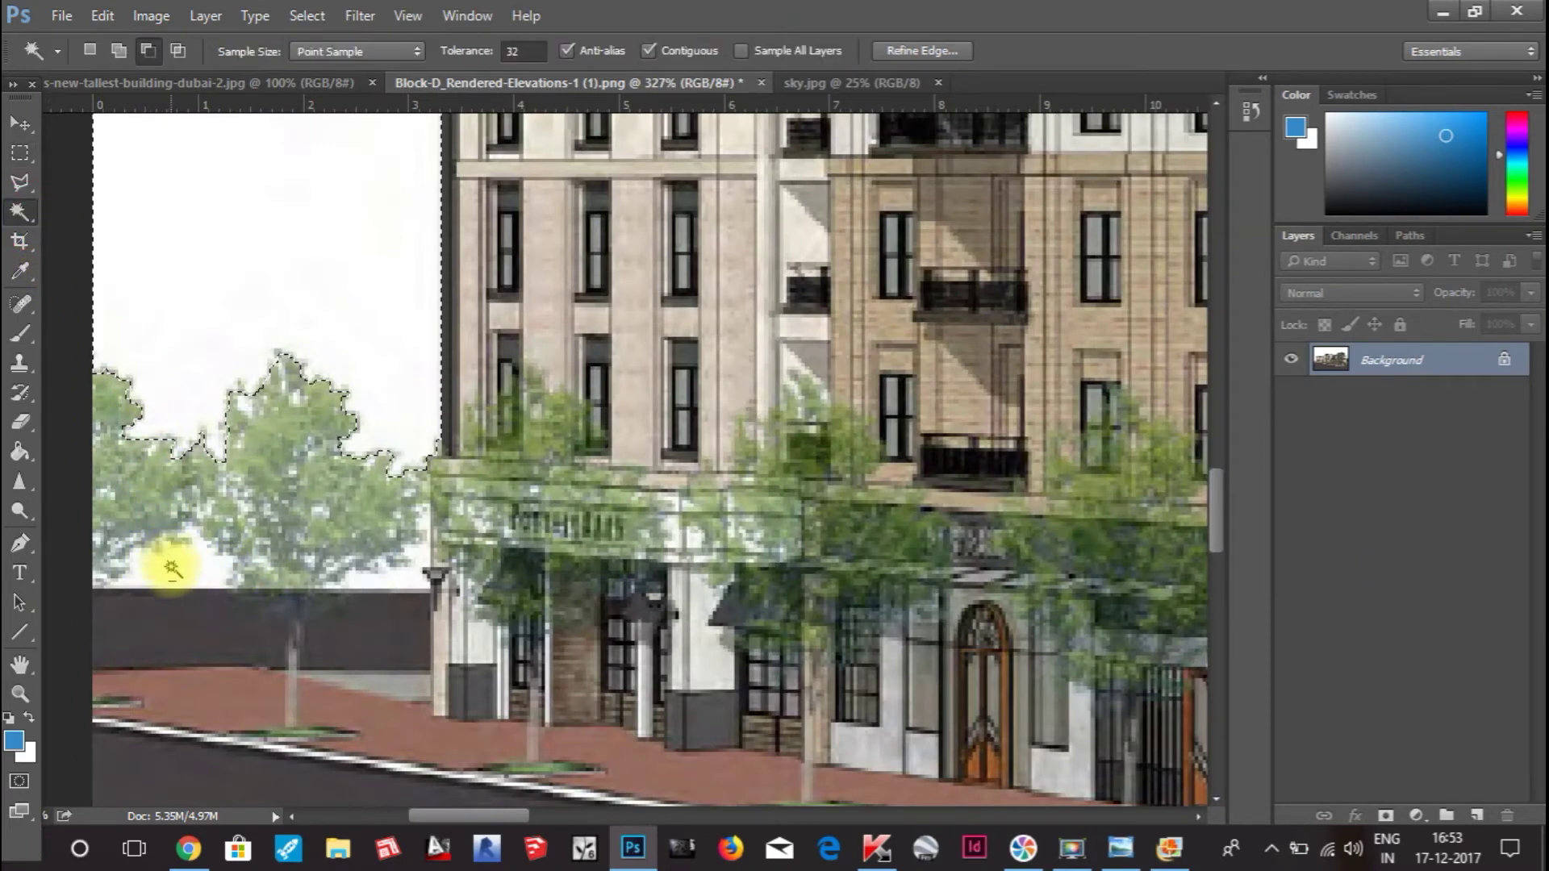
click(118, 50)
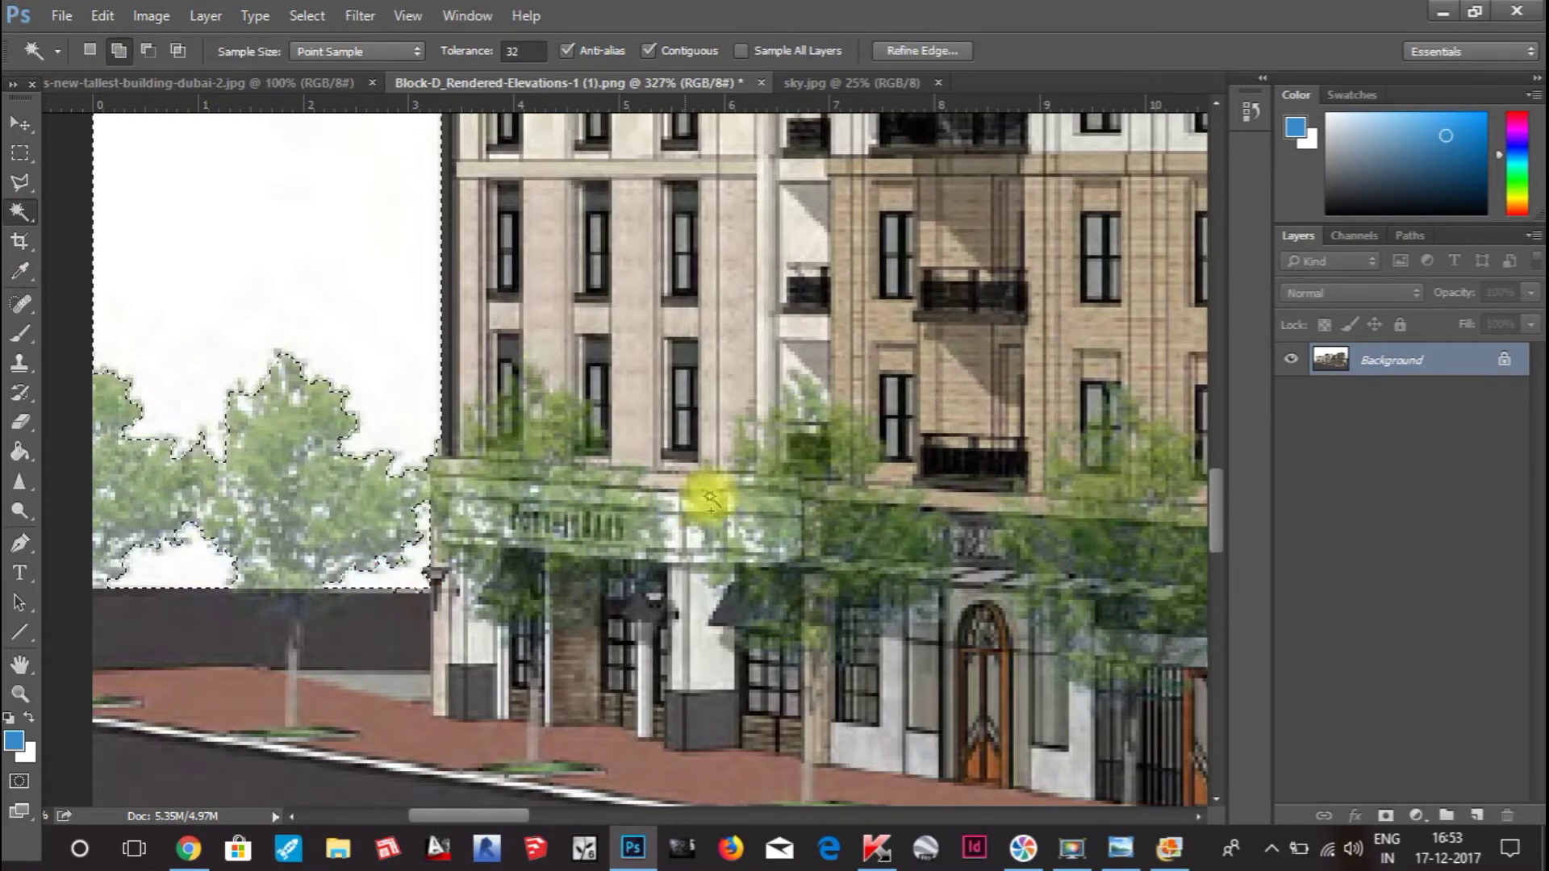
scroll(702, 494, down, 2)
scroll(312, 516, down, 5)
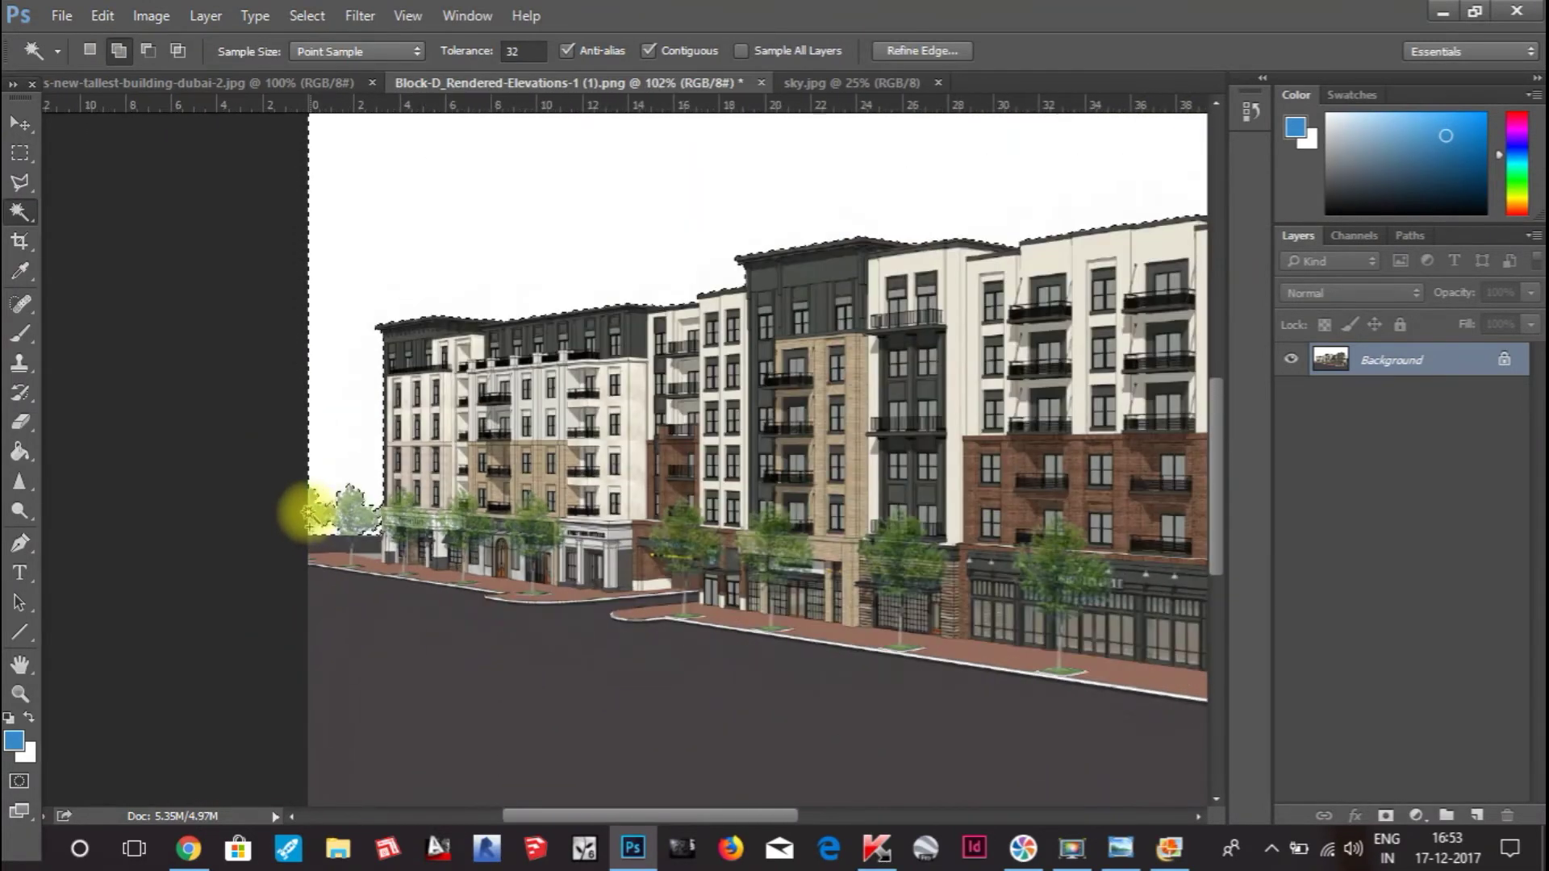
scroll(311, 516, down, 1)
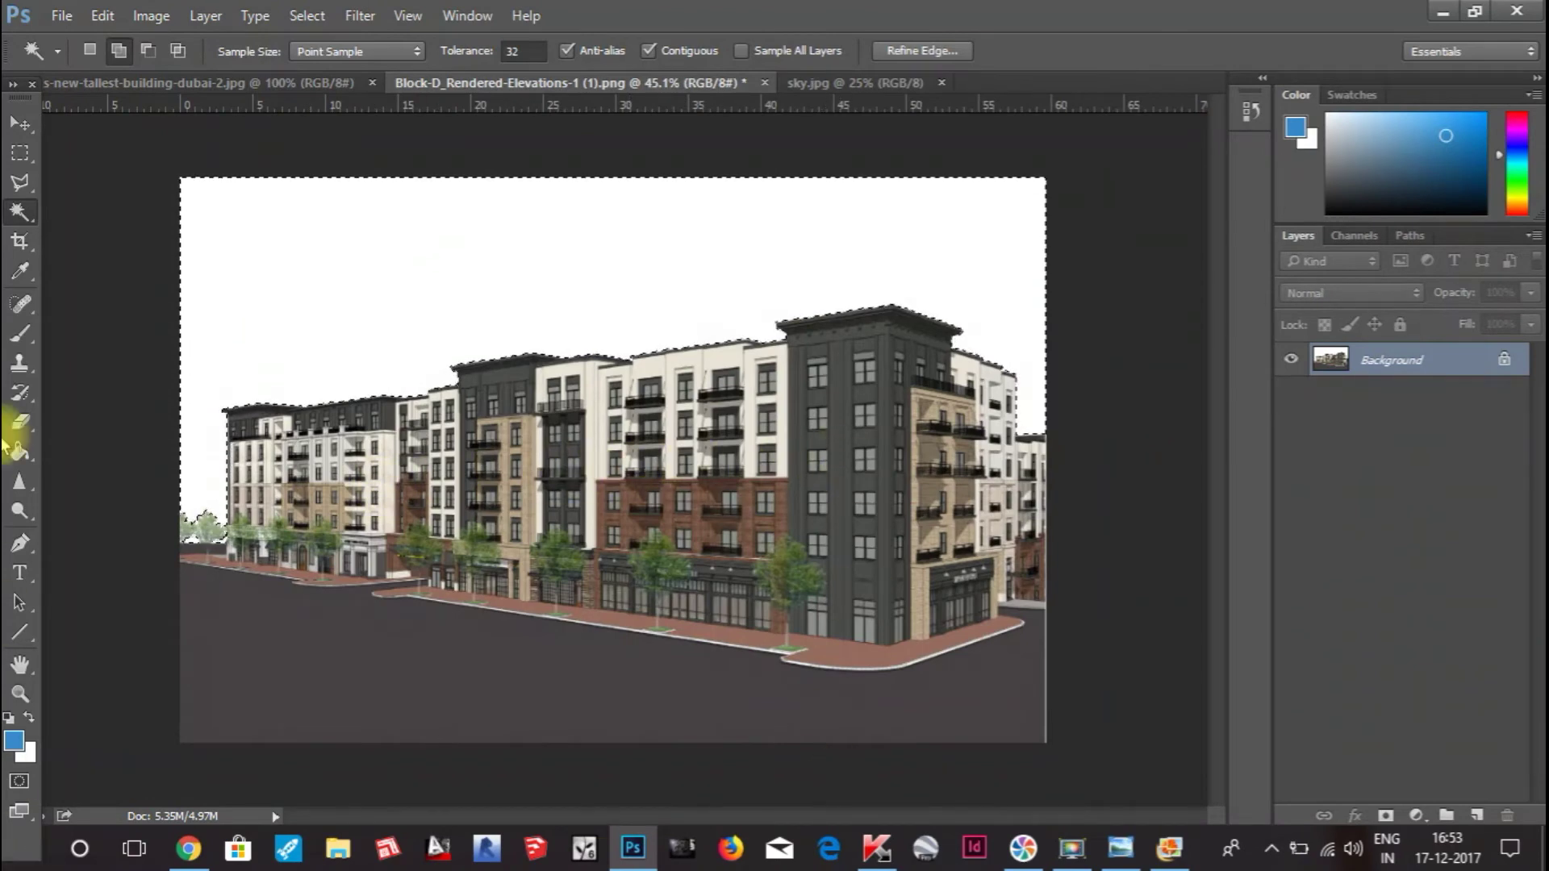
right_click(720, 235)
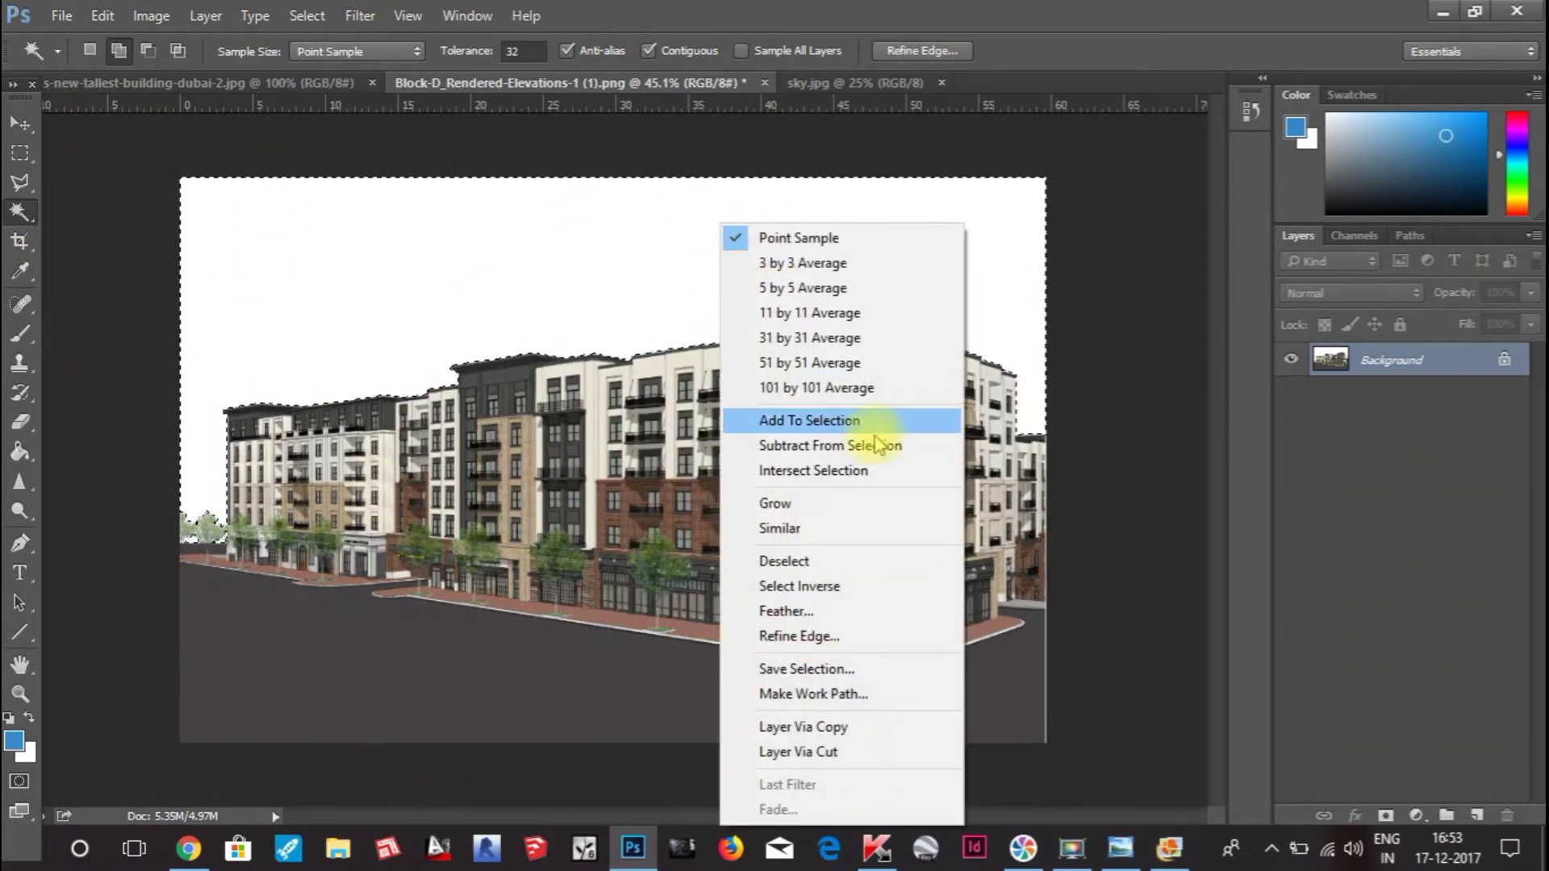
Step: Copy the selected sky to Layer 1 and add a Pattern Overlay layer style
click(874, 725)
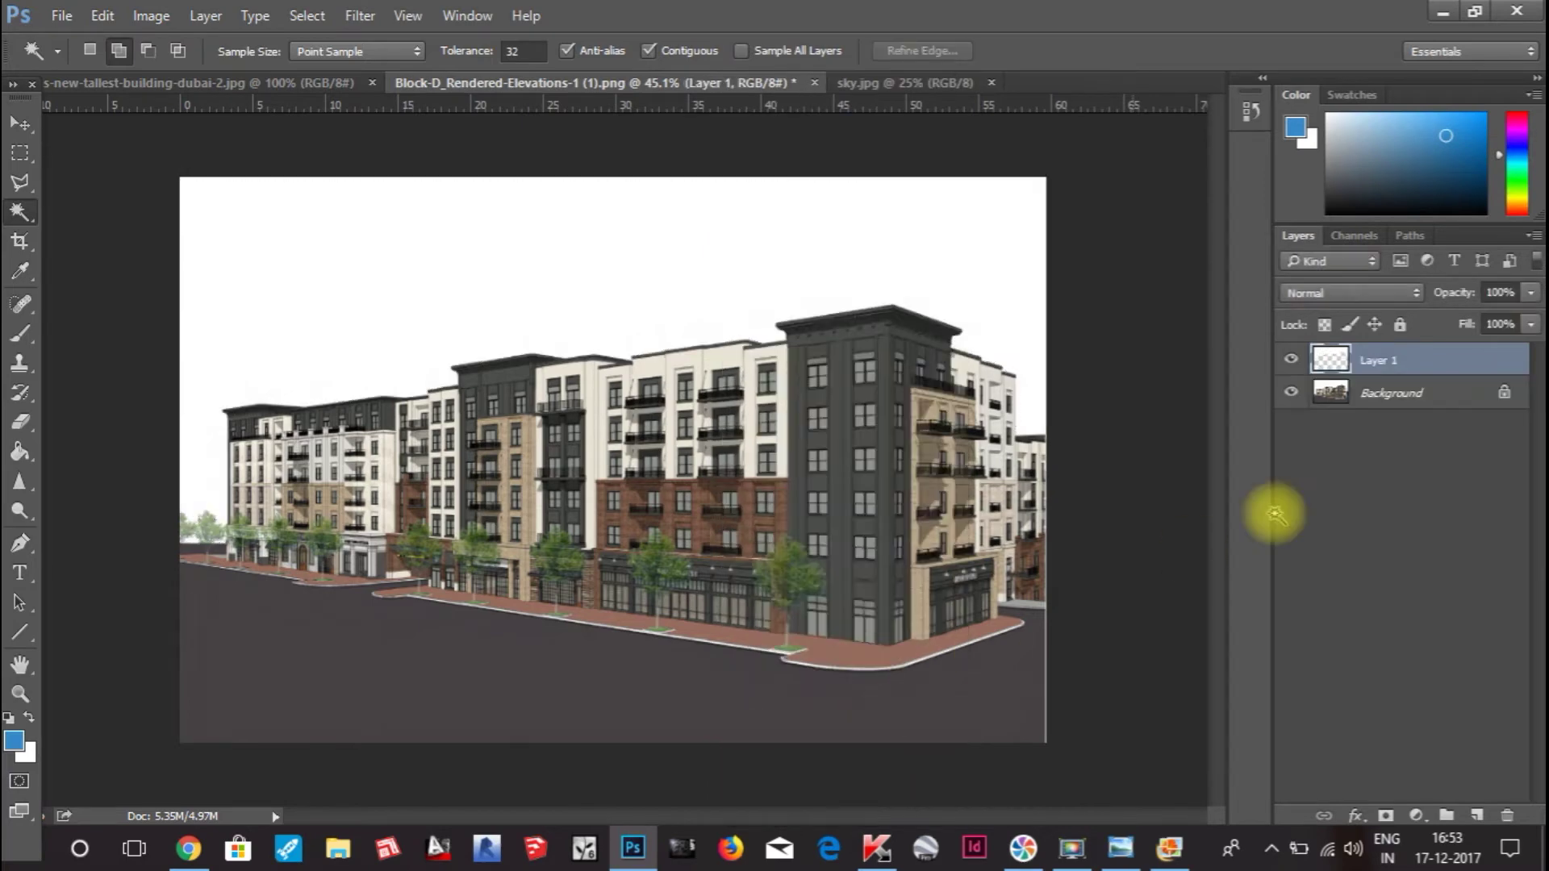
double_click(1466, 361)
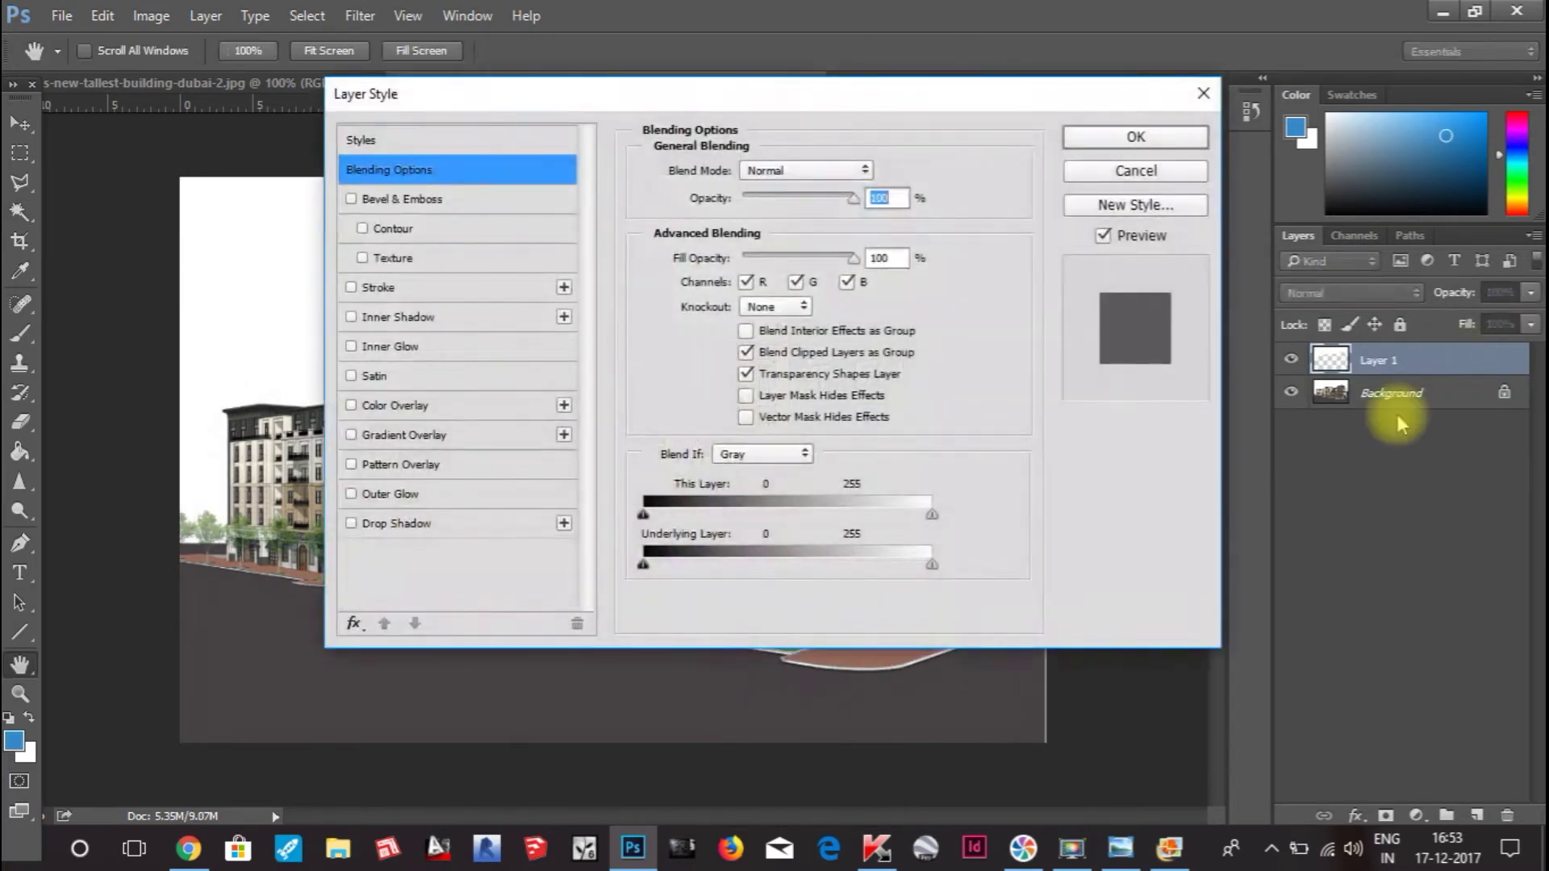
click(369, 468)
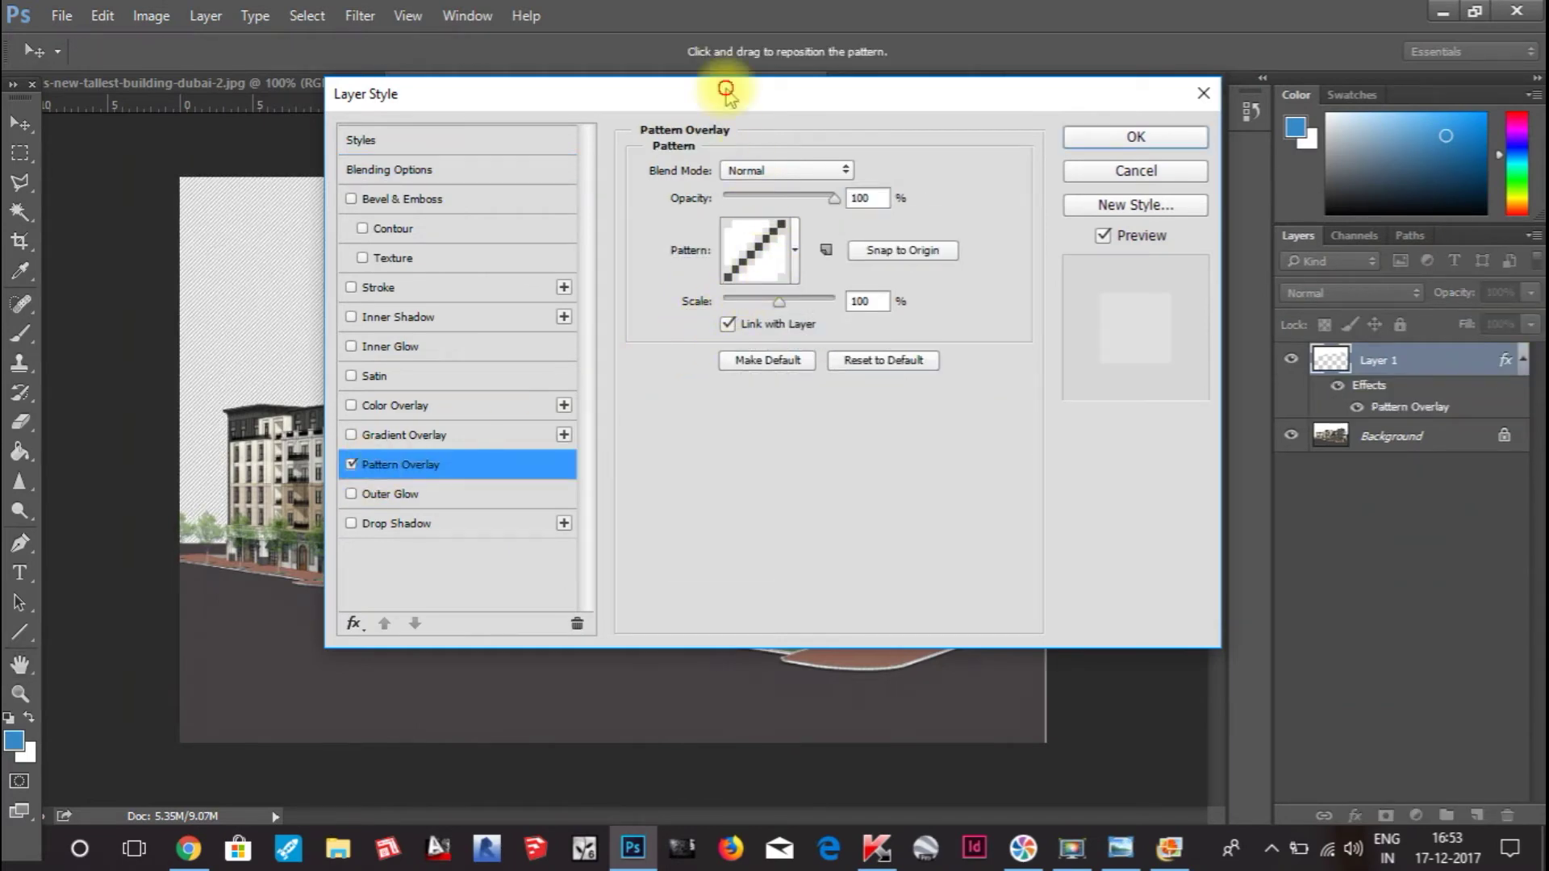
drag(726, 89, 1131, 105)
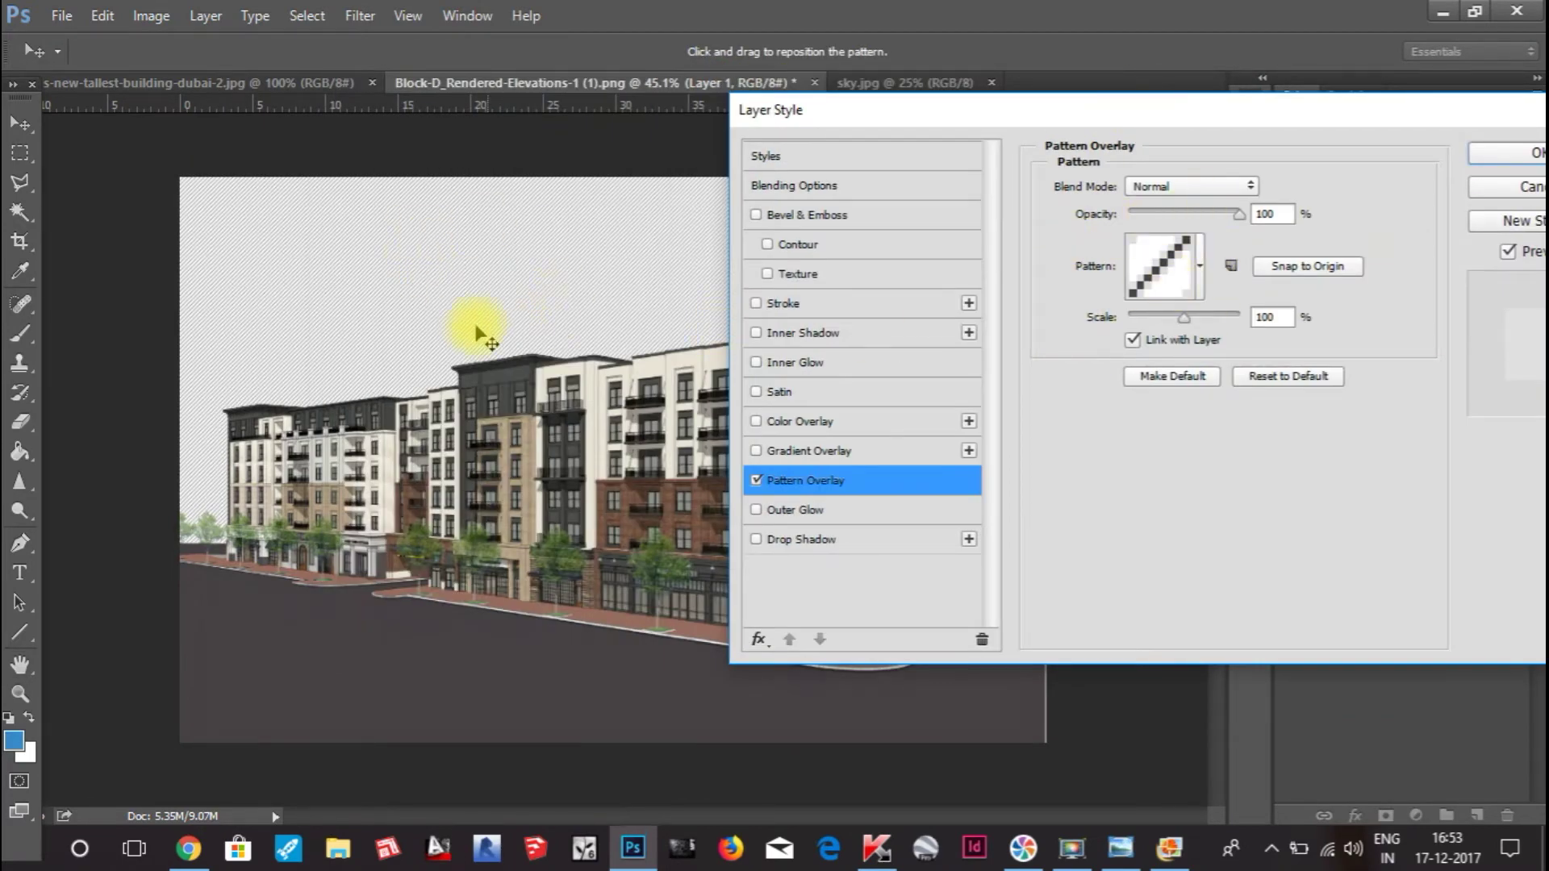
Step: Open the pattern picker and switch its view from large to small thumbnails
click(1203, 271)
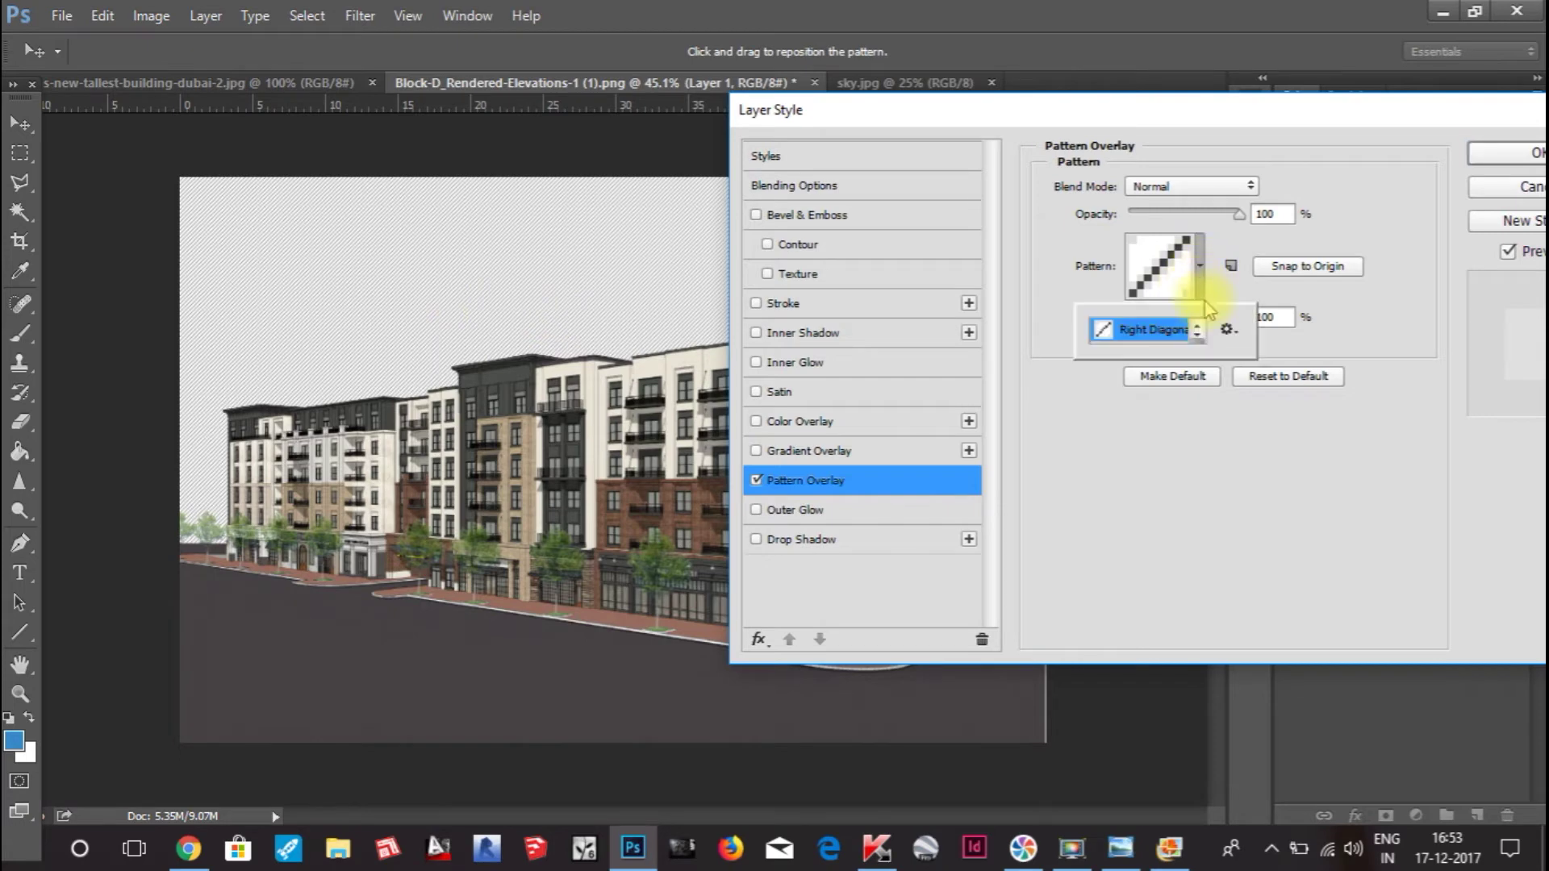
scroll(1201, 348, down, 2)
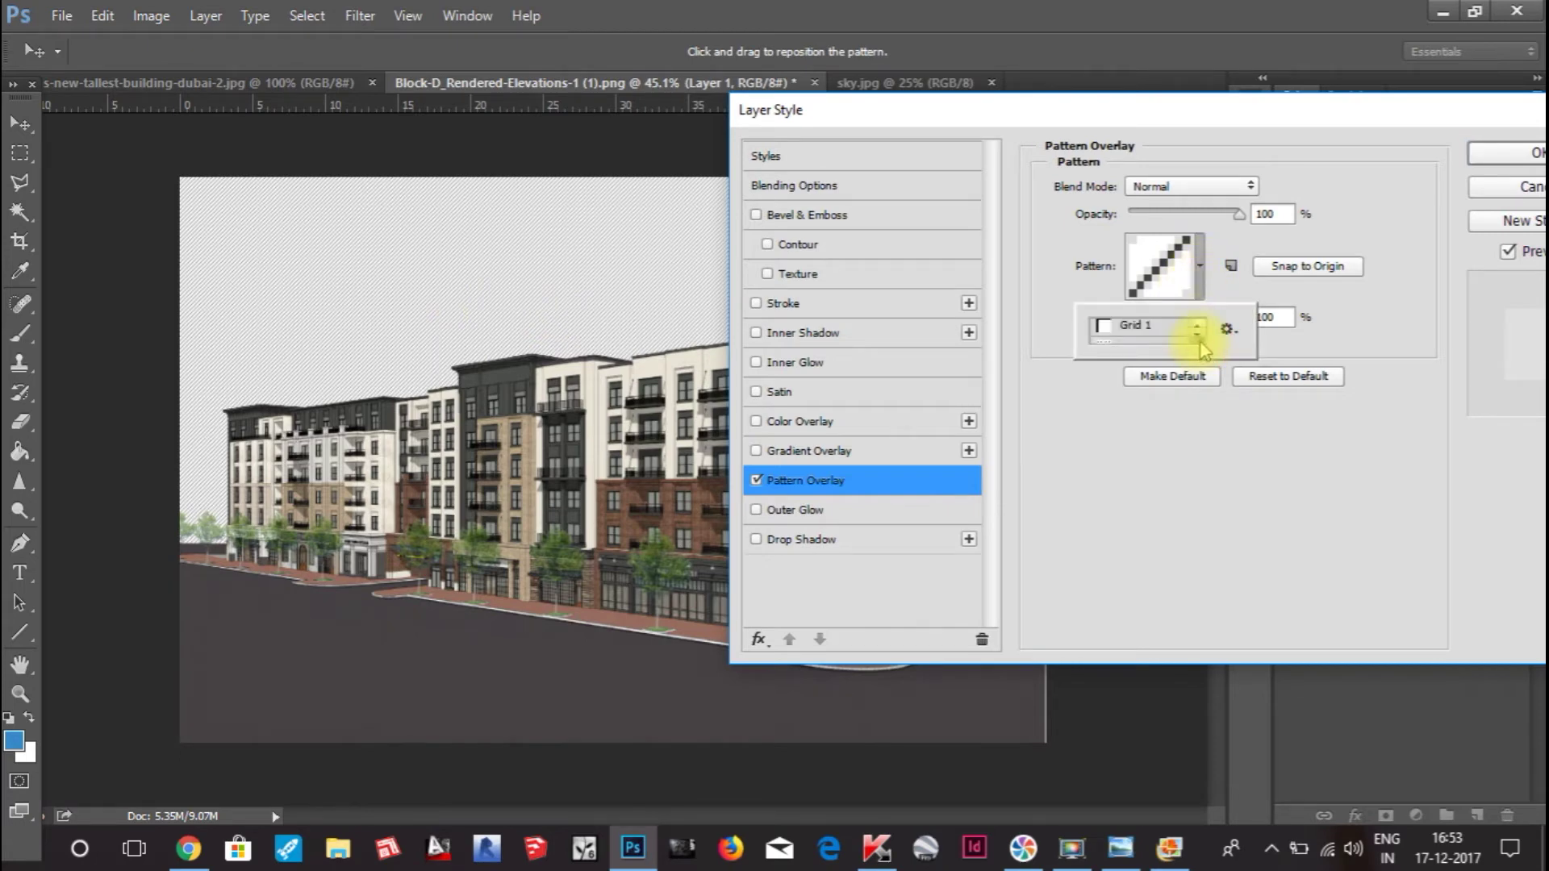
click(1228, 331)
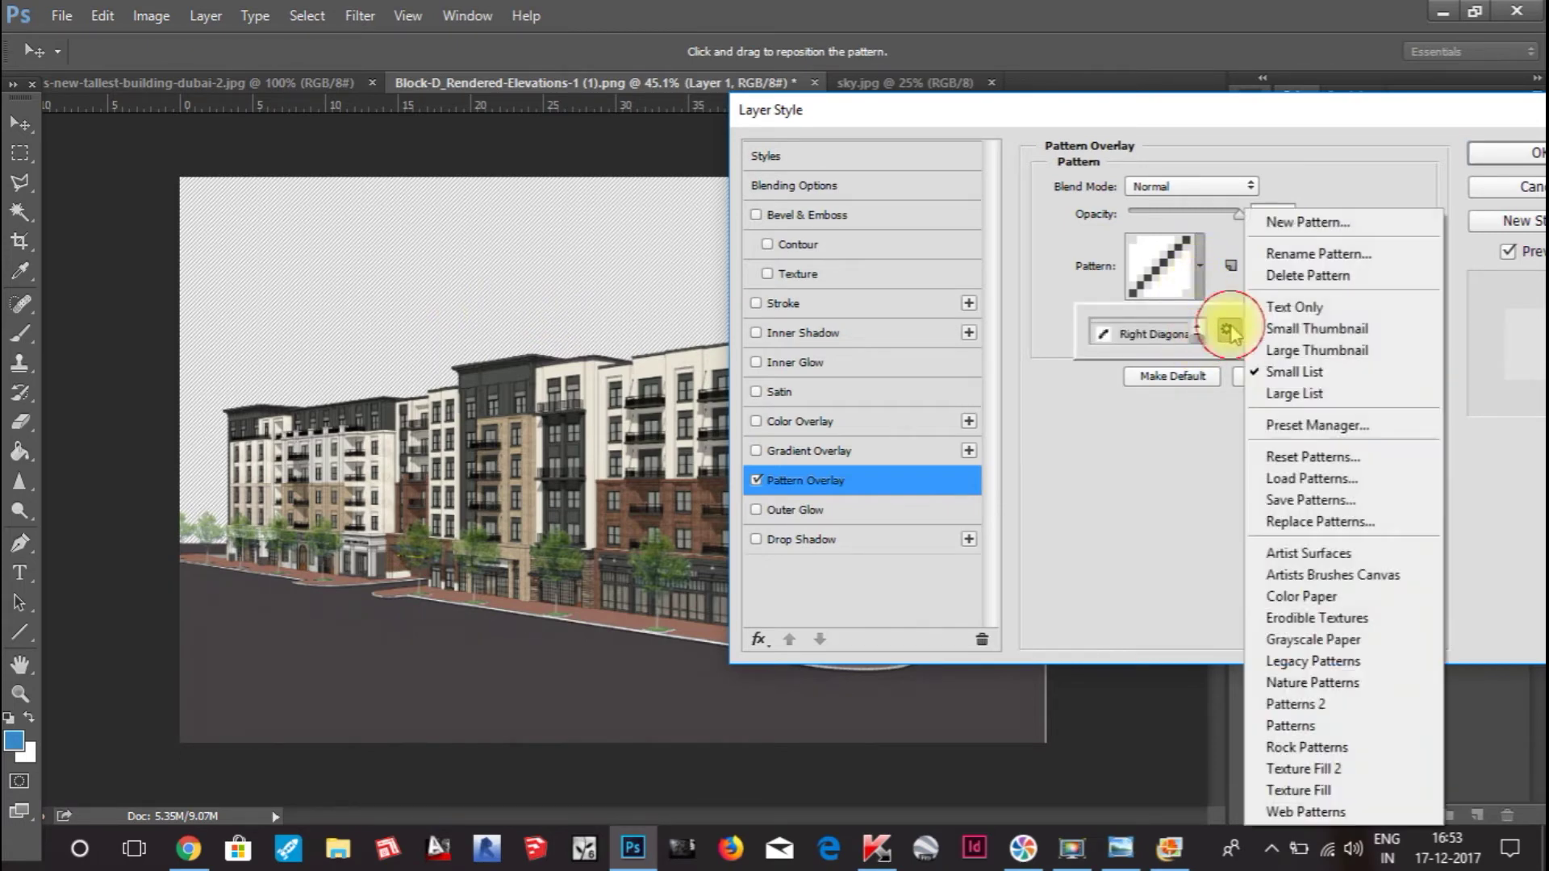
click(1294, 351)
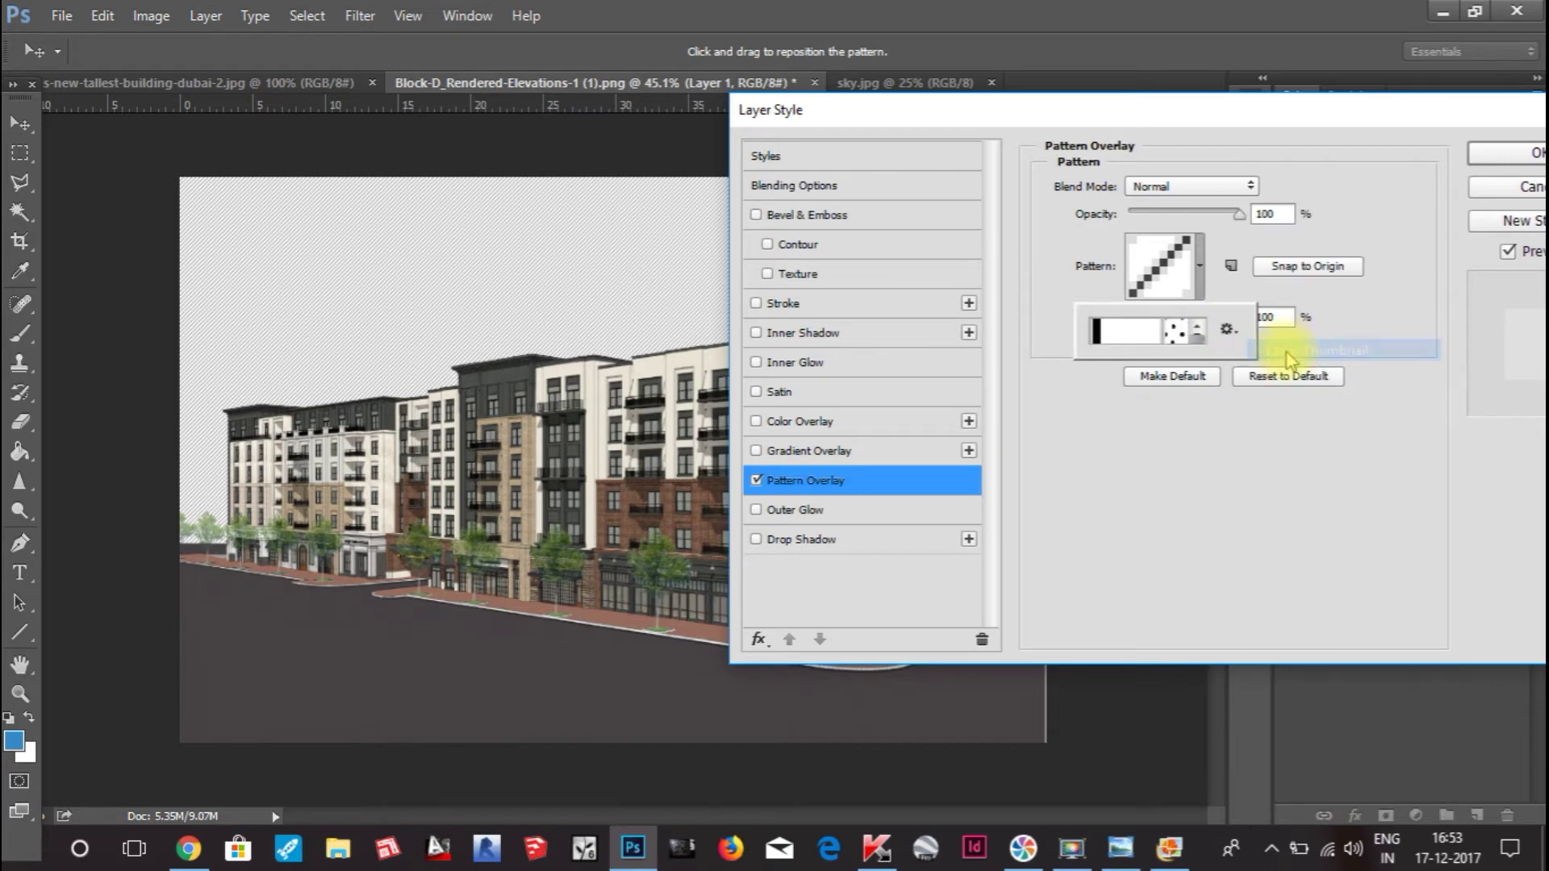
click(1228, 331)
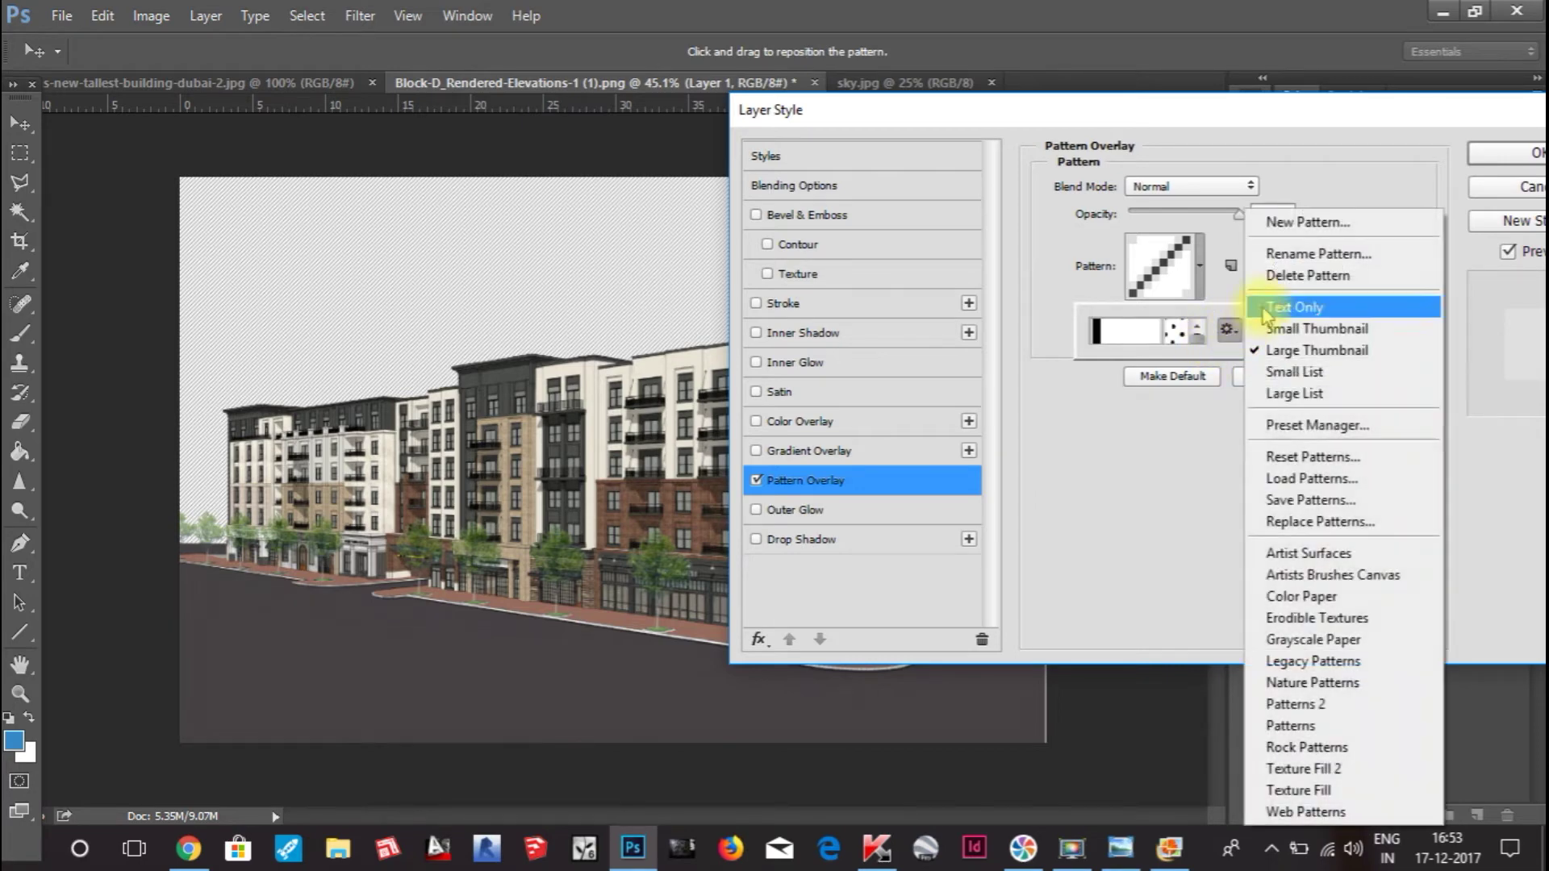
click(1324, 330)
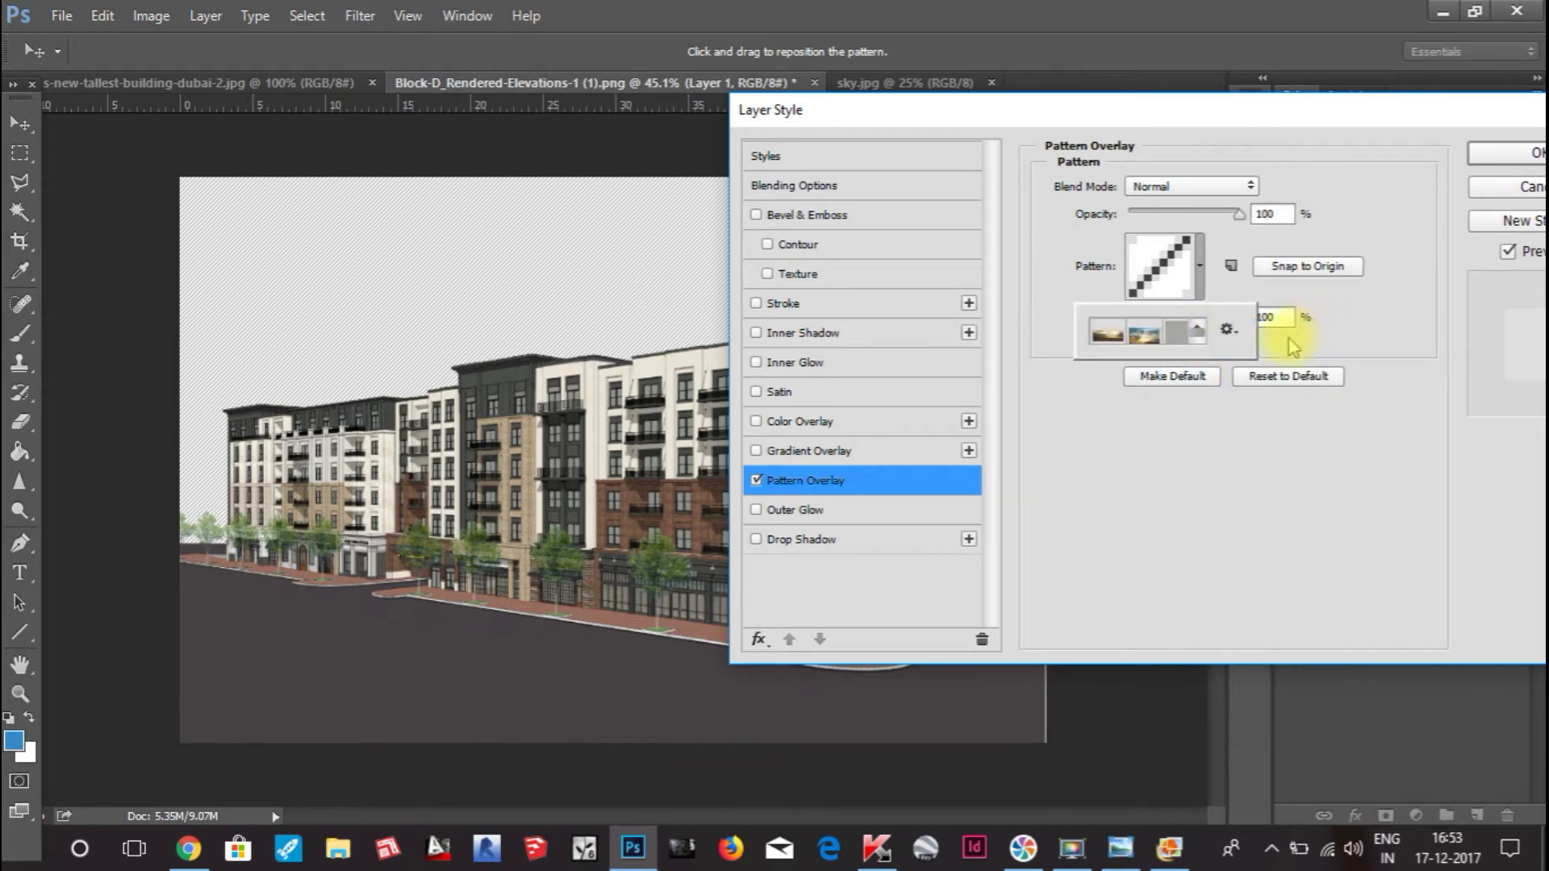
Step: Apply the 'blue' cloudy sky pattern to the overlay and close the pattern list
click(1201, 342)
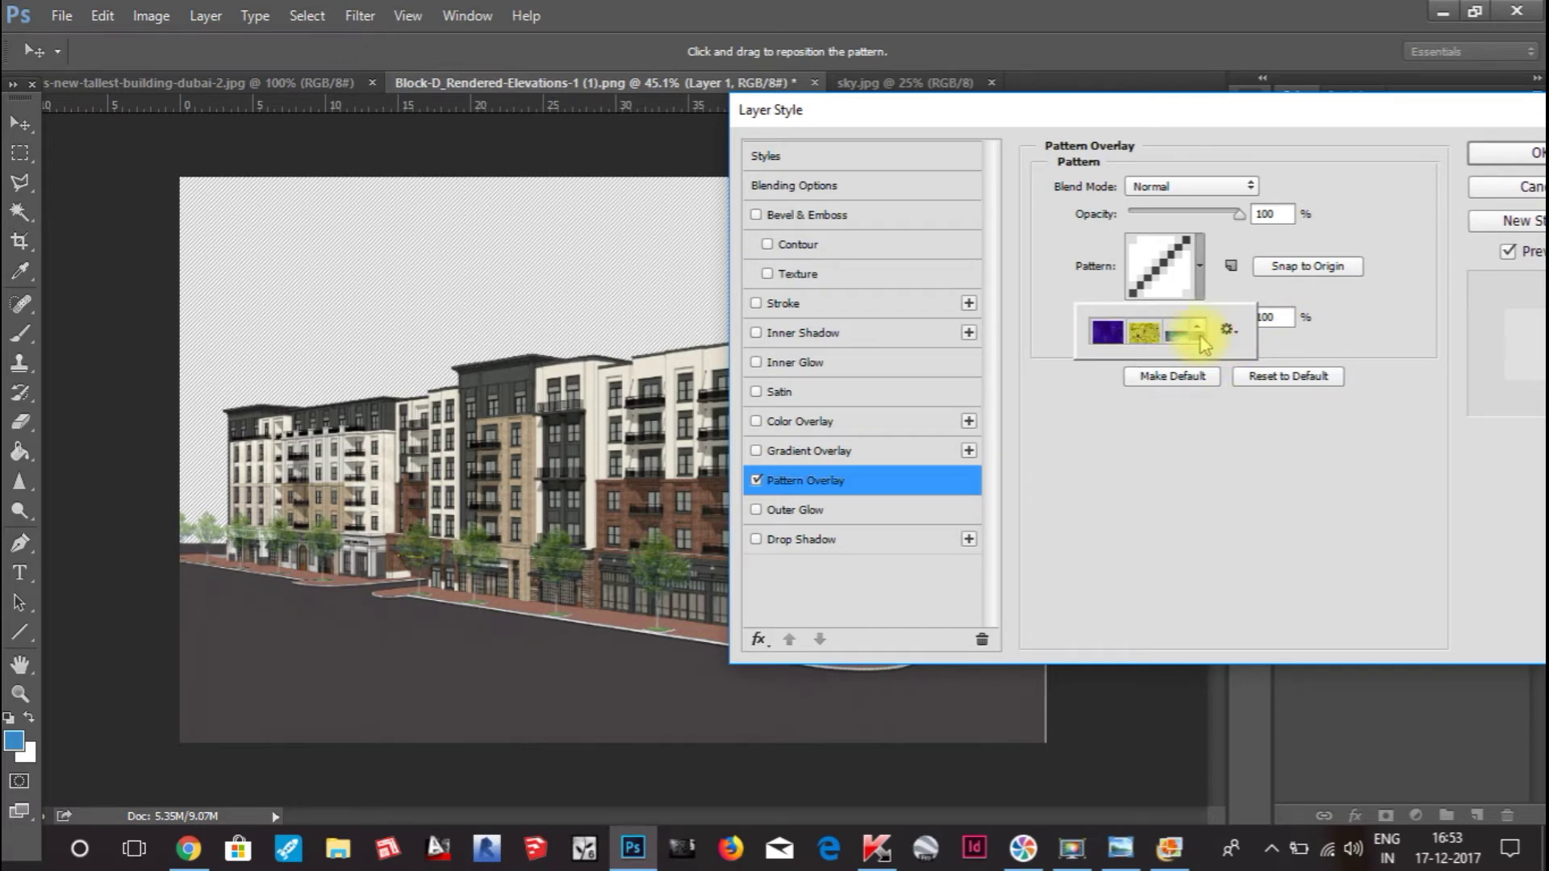
click(1201, 342)
click(1199, 343)
click(1198, 343)
click(1196, 342)
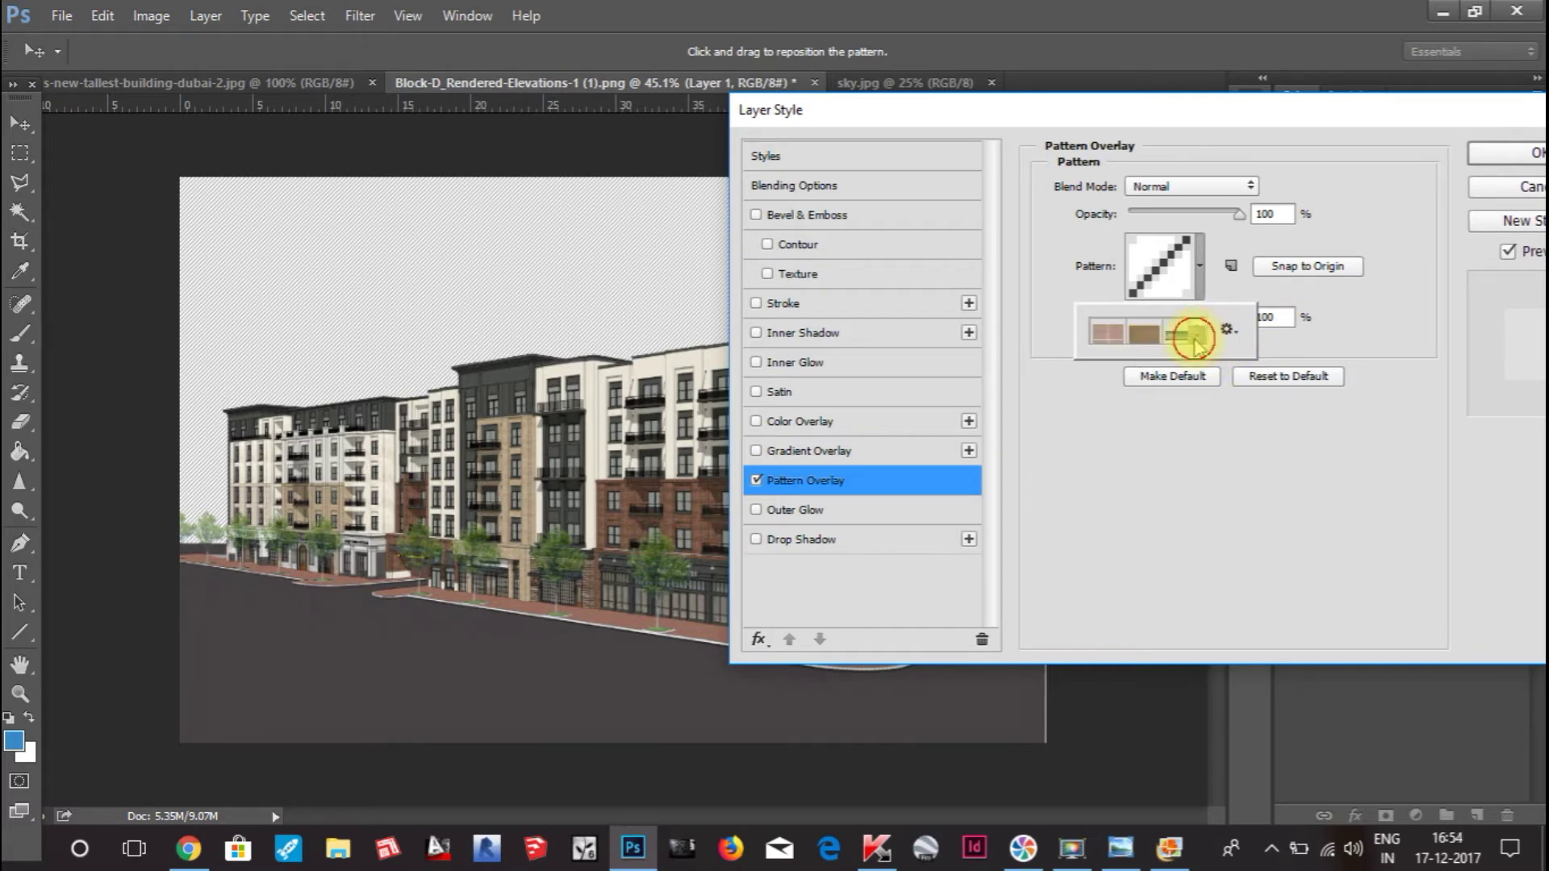
click(1197, 343)
click(1198, 344)
click(1199, 345)
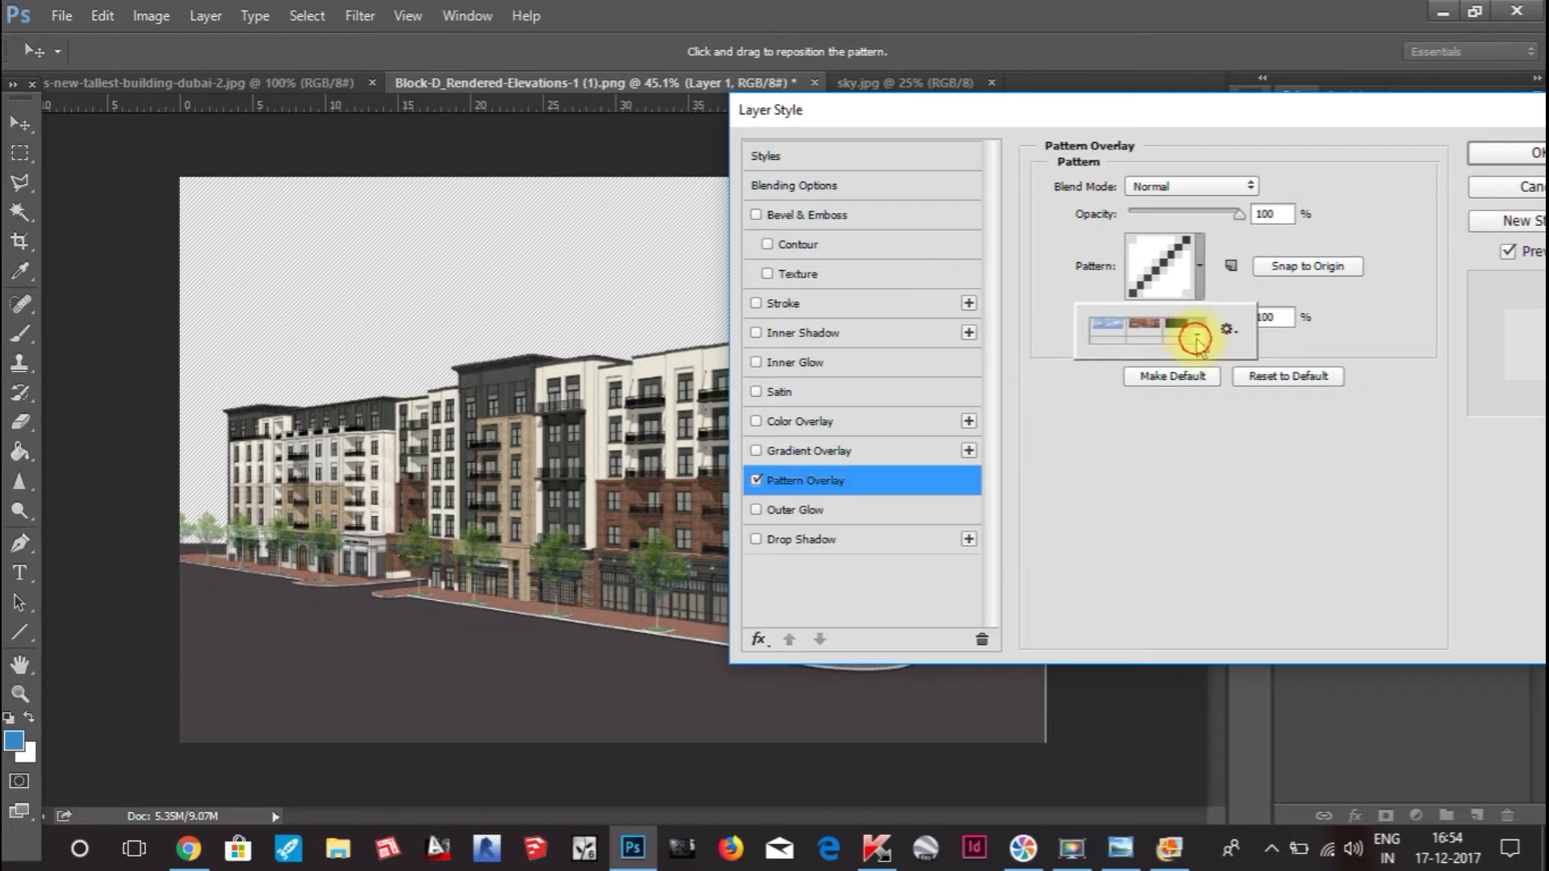
click(1197, 343)
click(1198, 344)
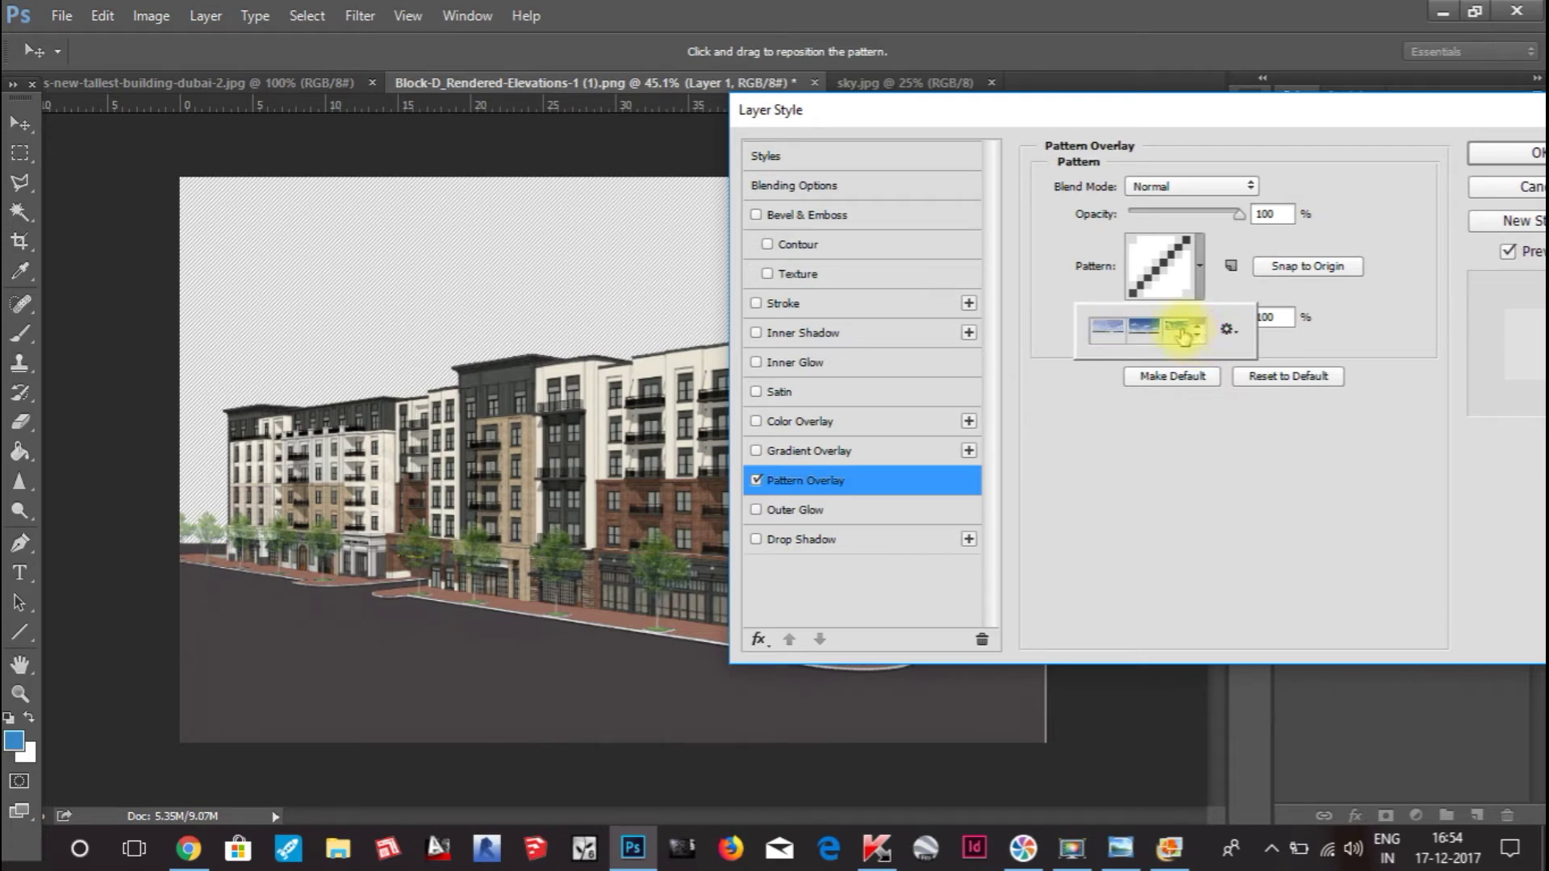
click(1181, 333)
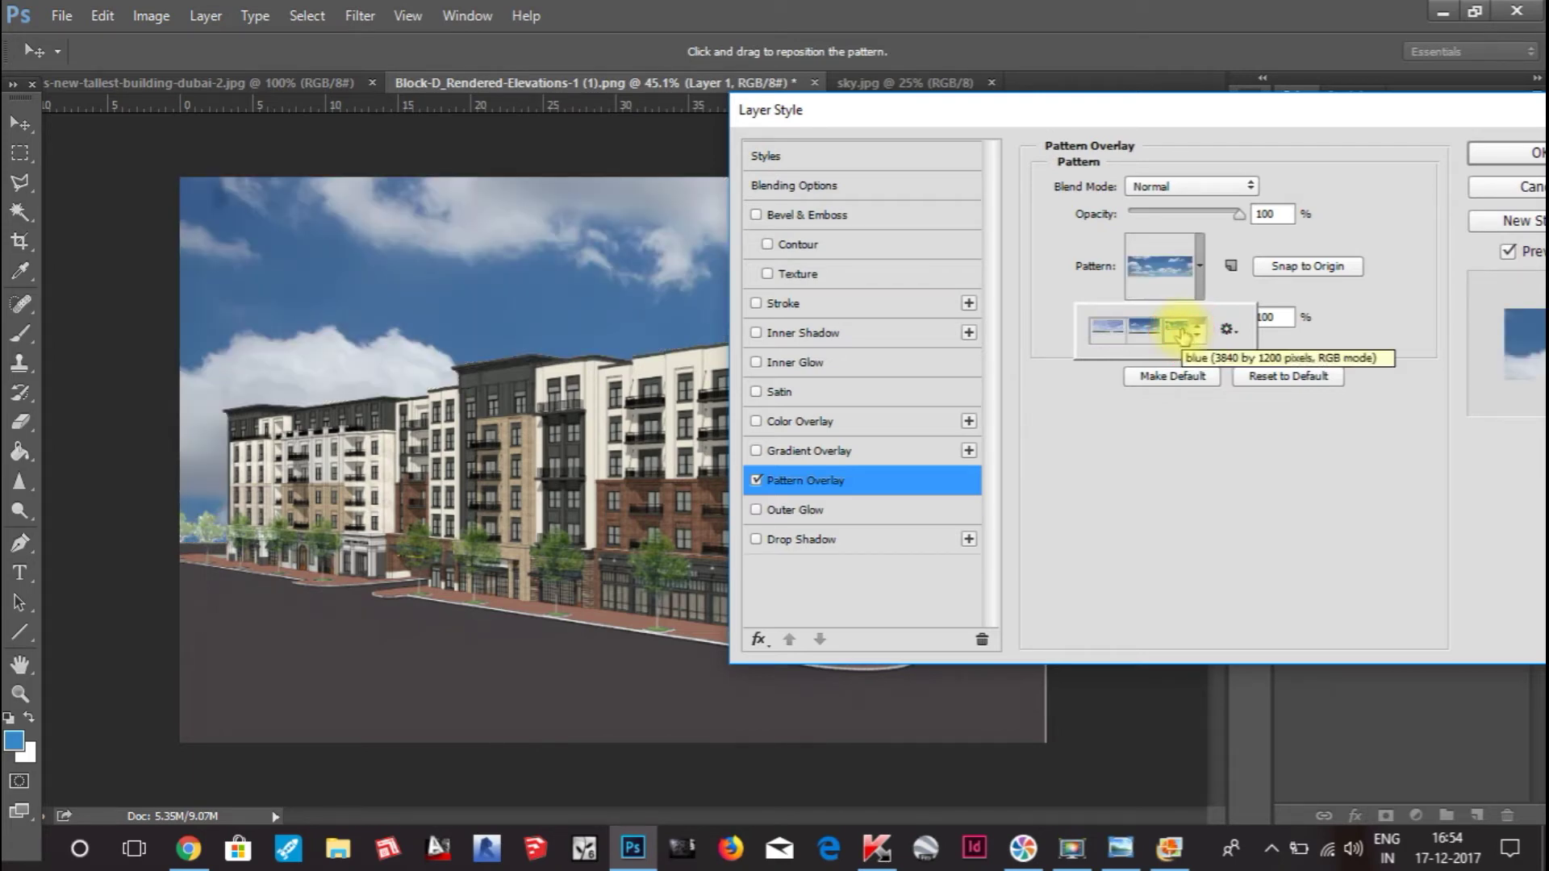
click(1130, 122)
Step: Shrink the sky pattern from 95% to about 39% and slide it right
drag(1129, 122, 917, 440)
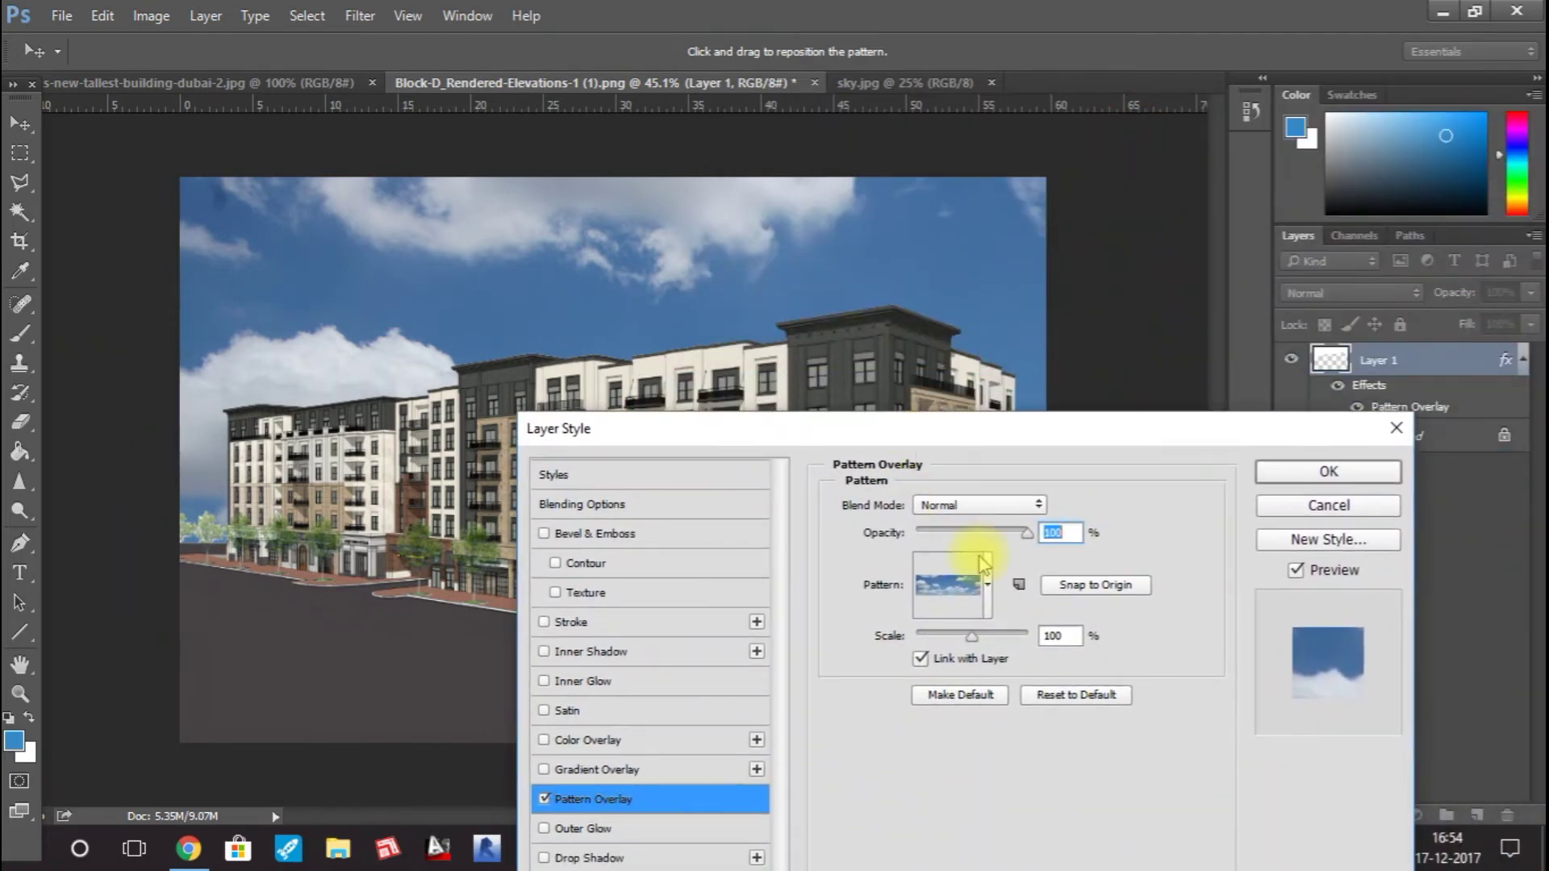
drag(970, 643, 938, 645)
drag(924, 434, 863, 560)
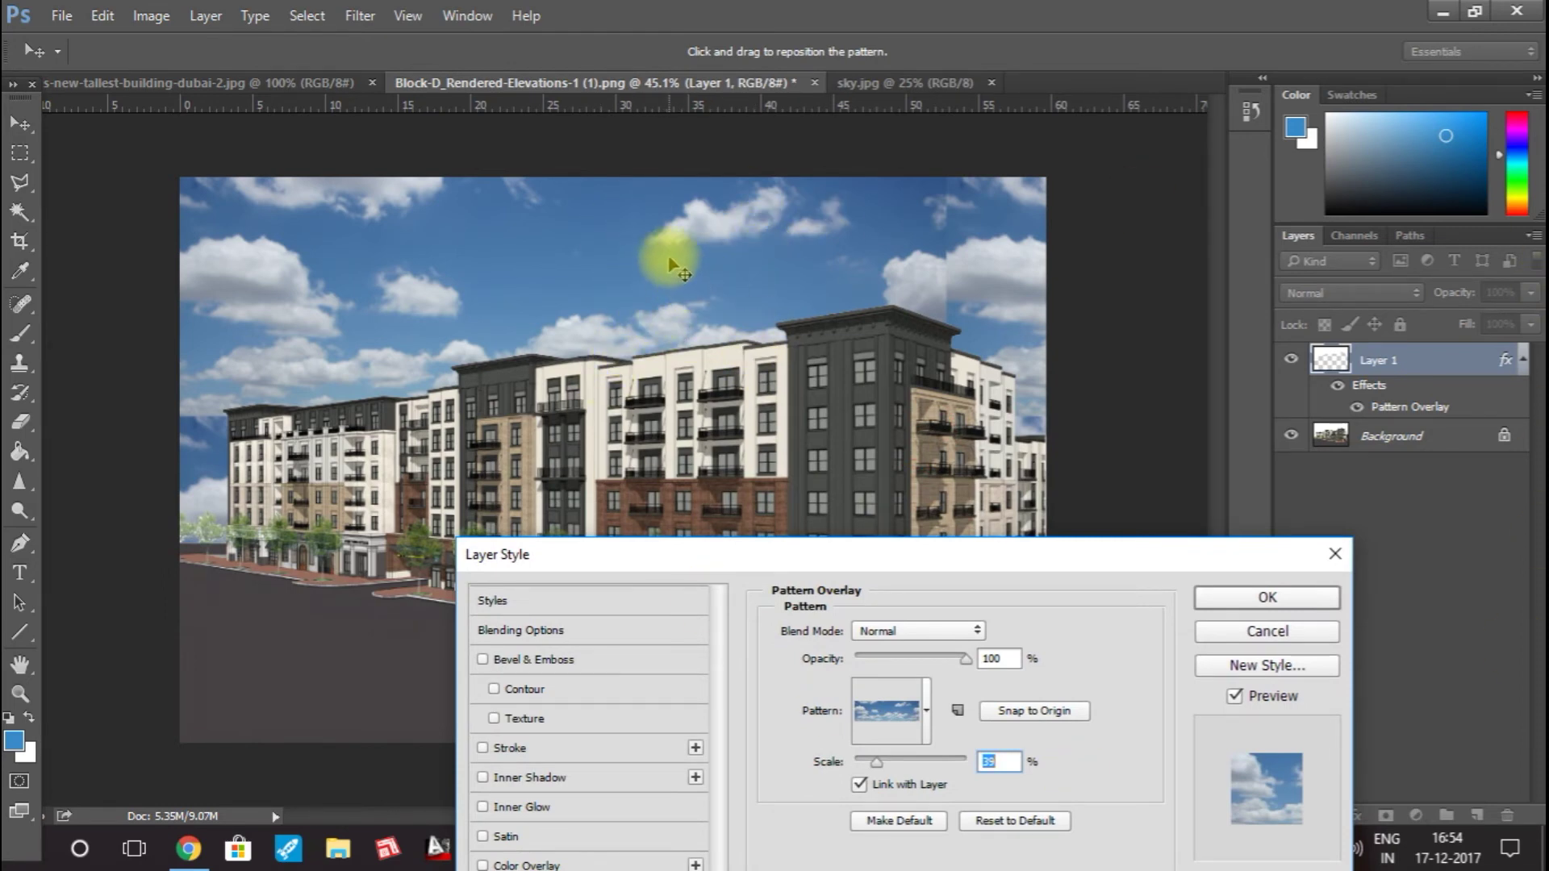
drag(667, 245, 266, 234)
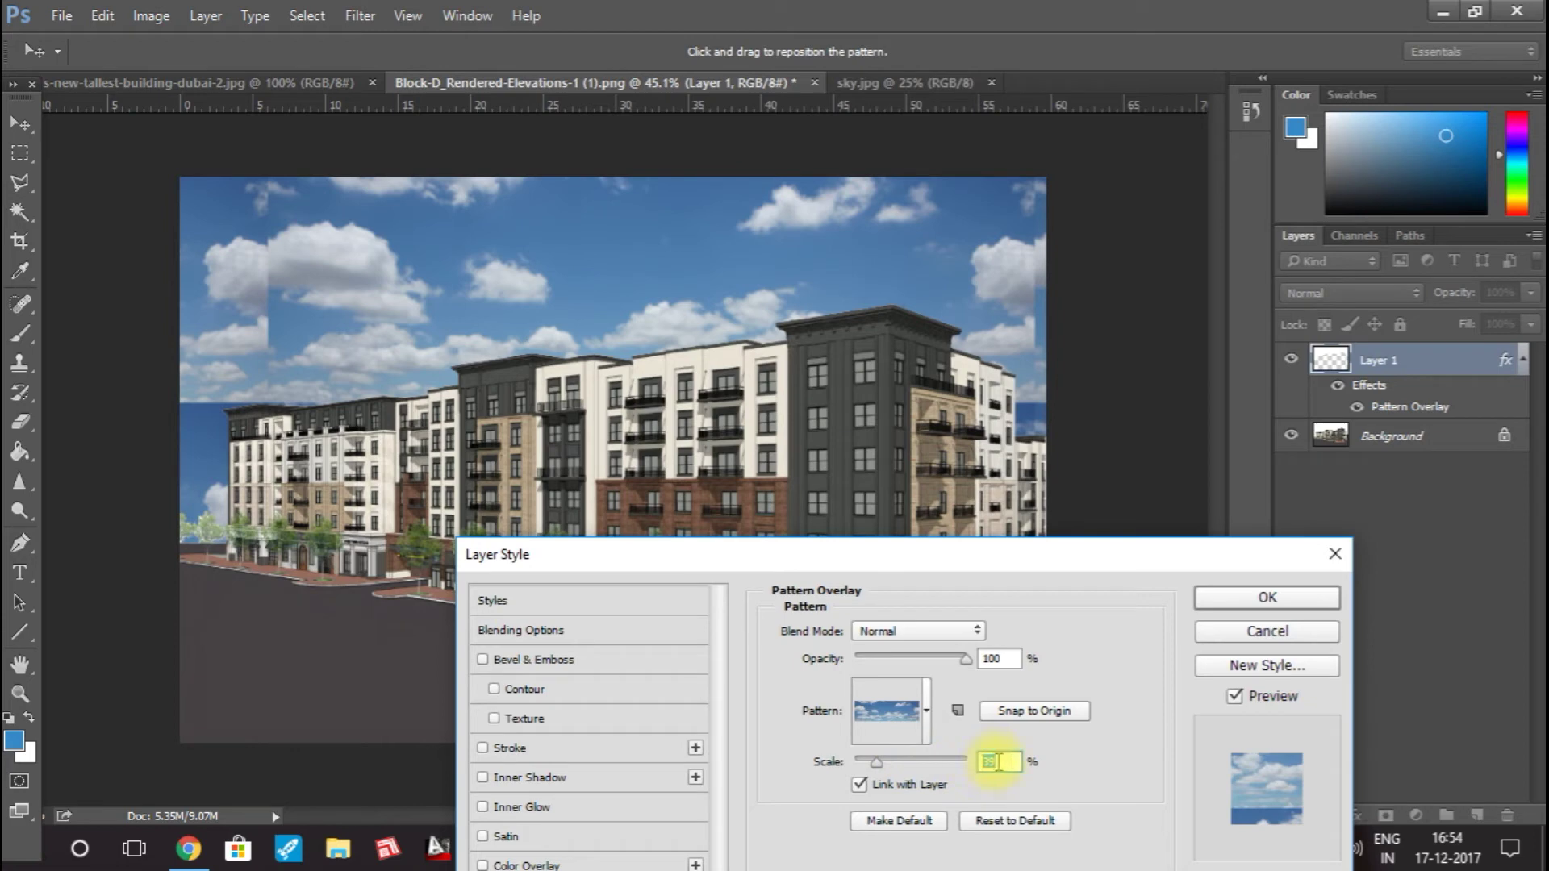
scroll(998, 762, up, 5)
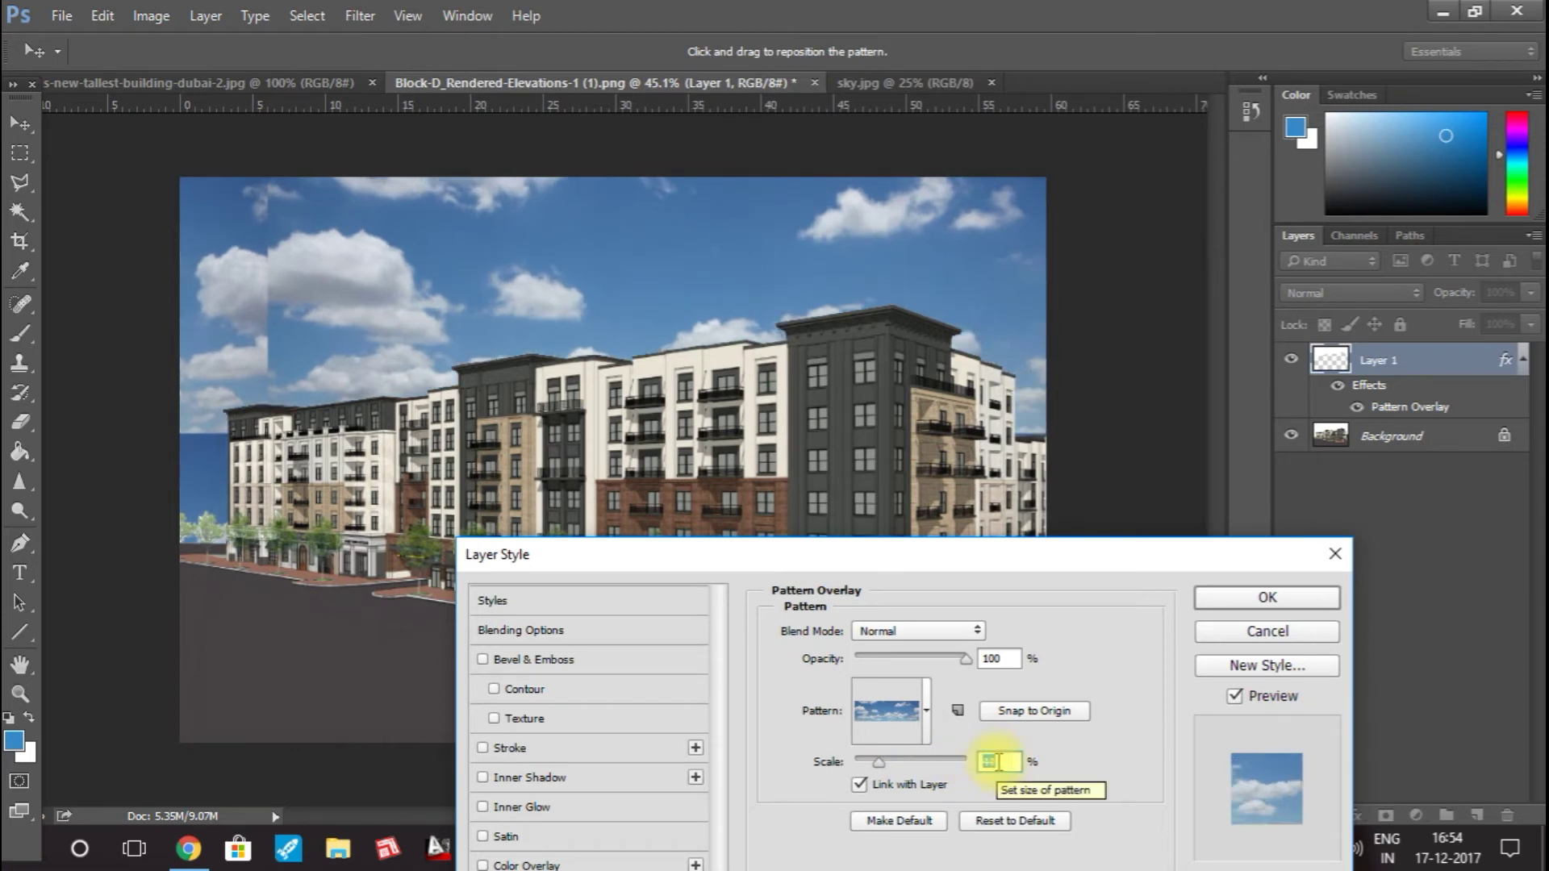
scroll(998, 763, up, 1)
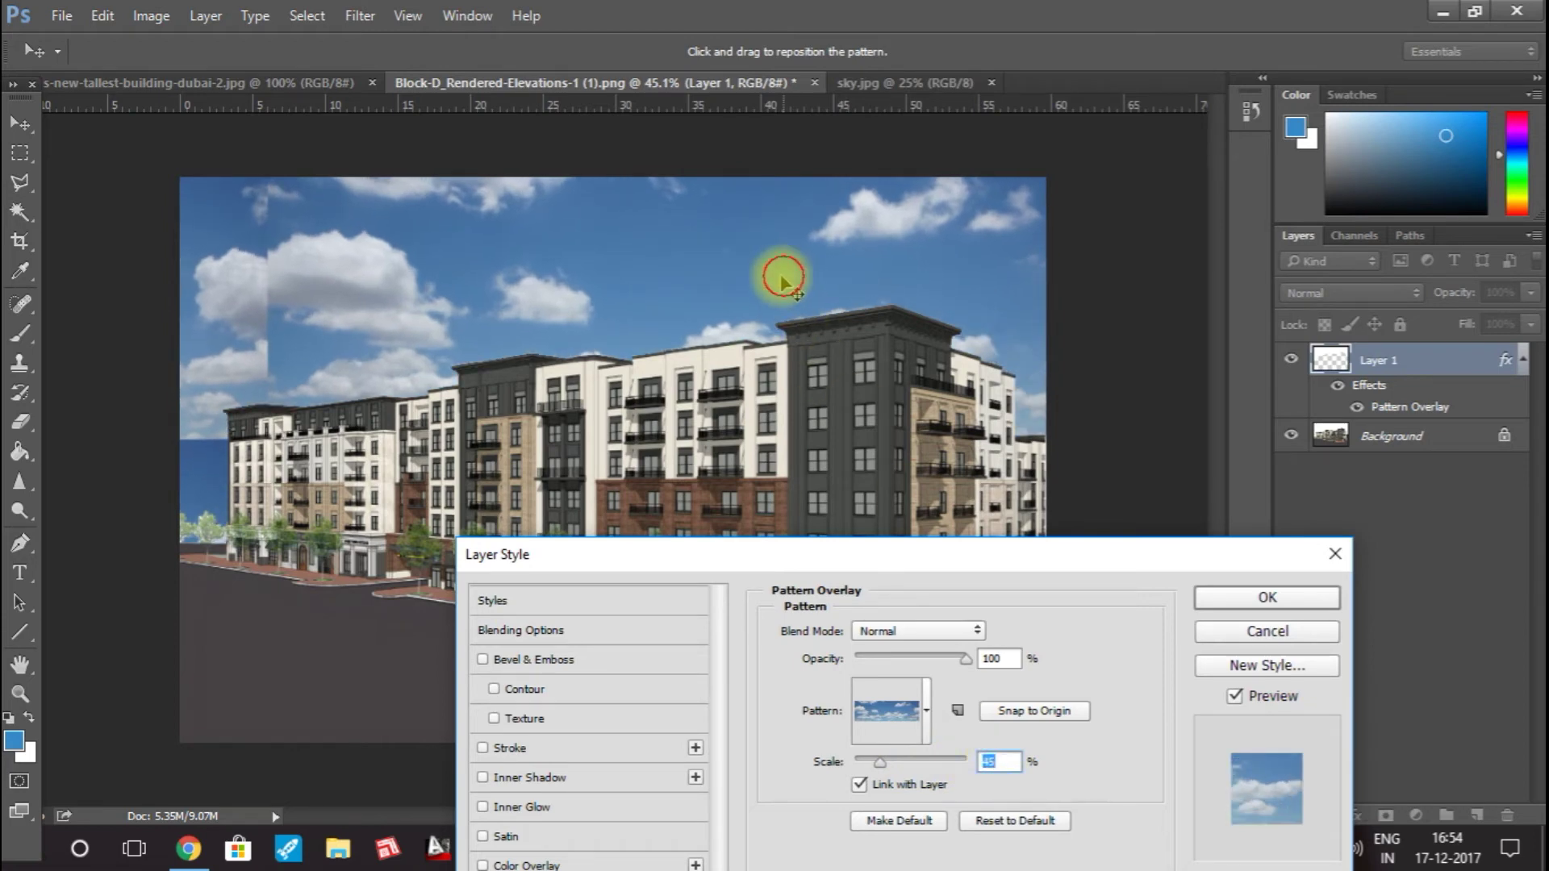
Step: Drag the sky pattern left and down until the clouds frame the building
drag(778, 268, 676, 282)
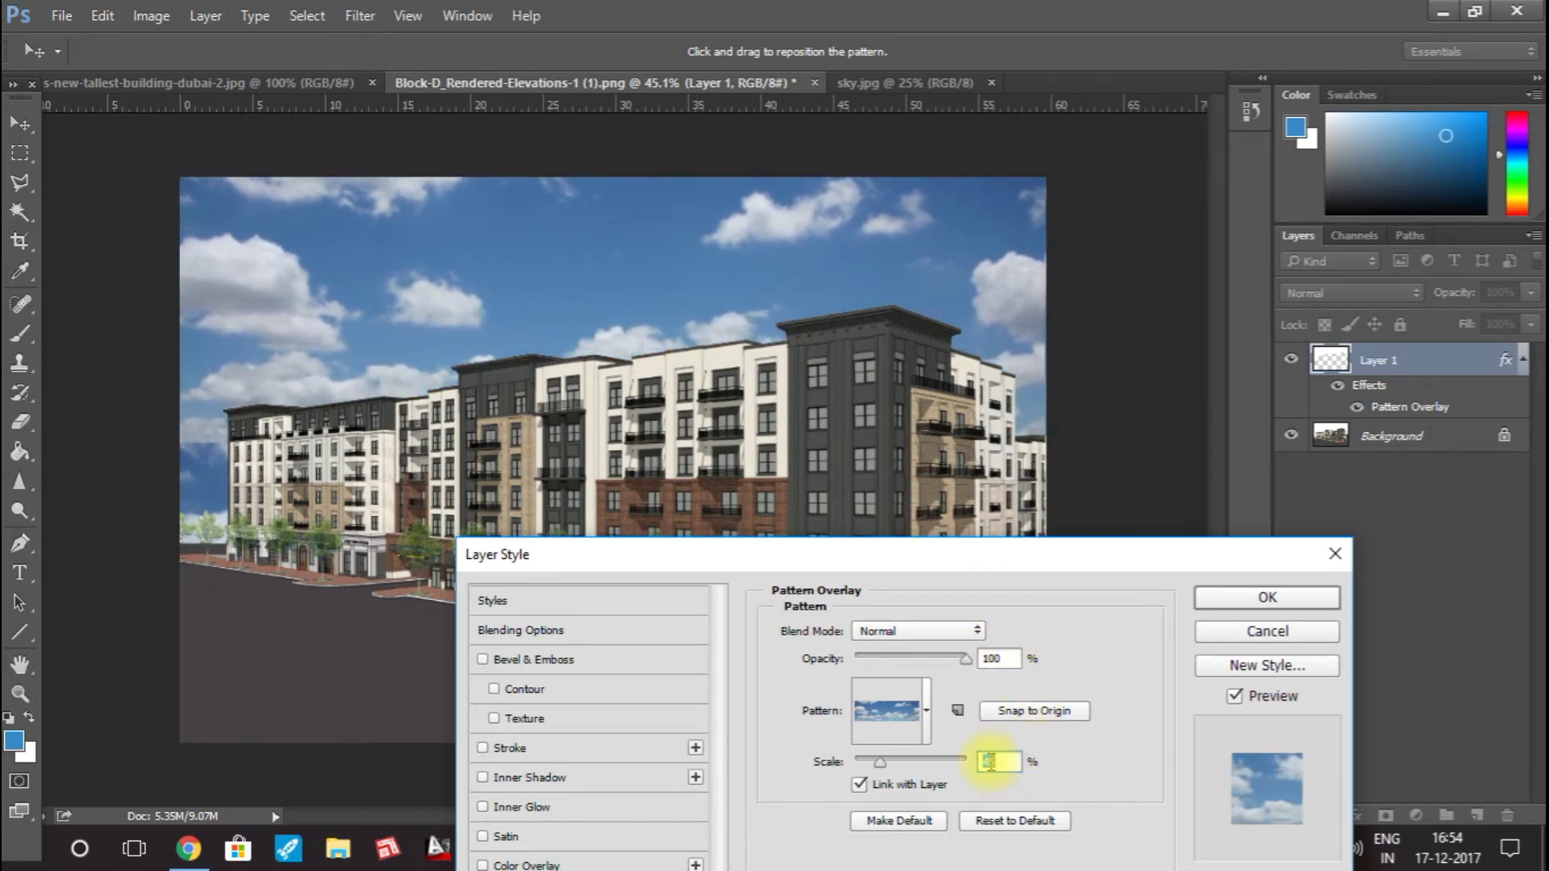
scroll(998, 763, down, 3)
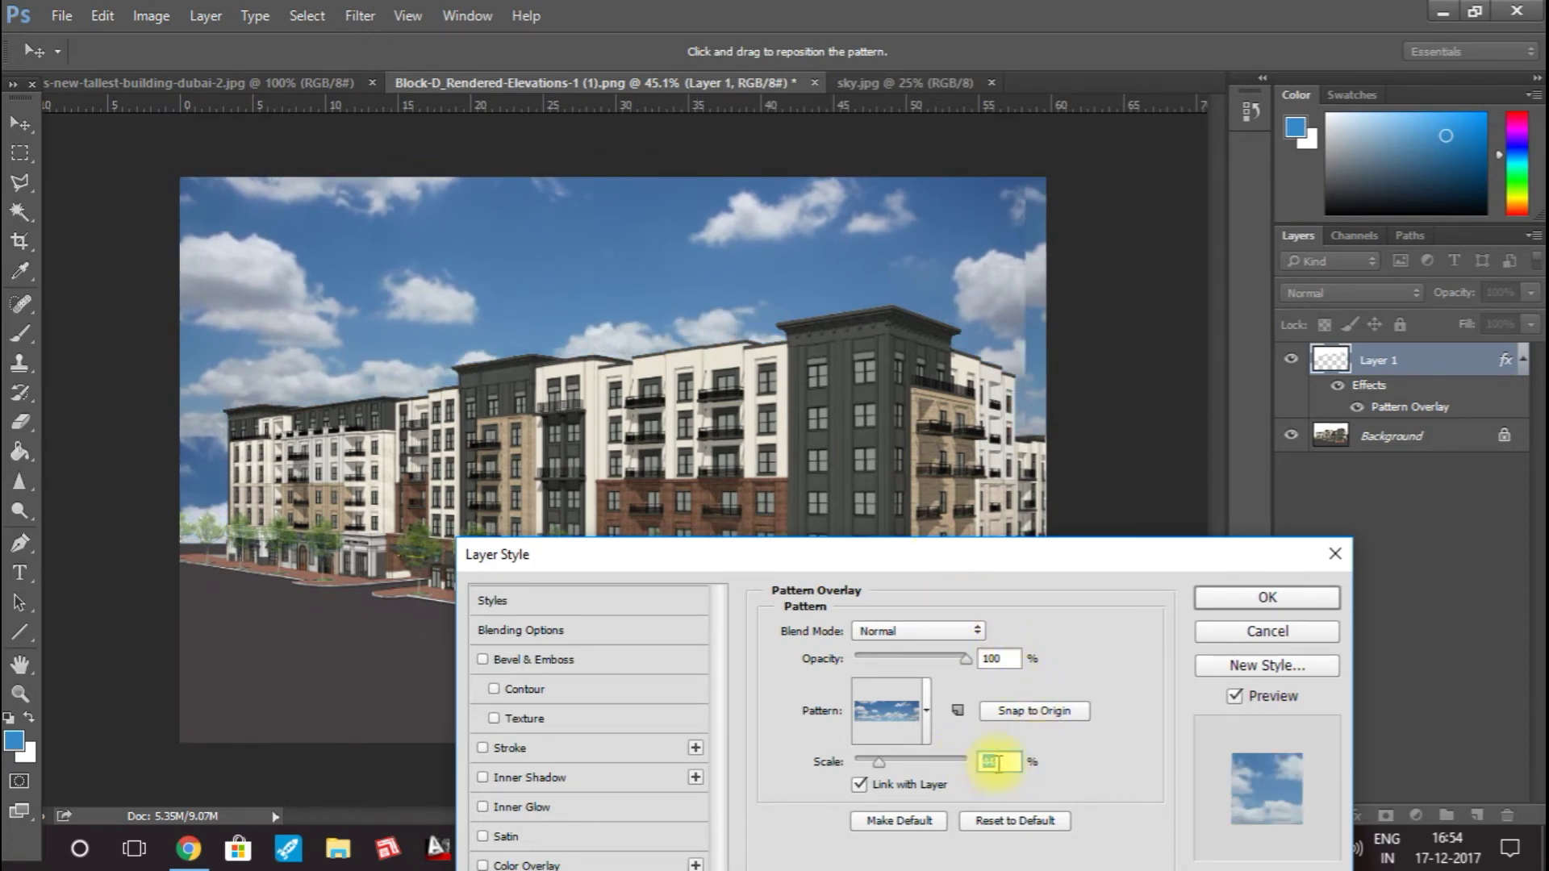
scroll(998, 763, up, 1)
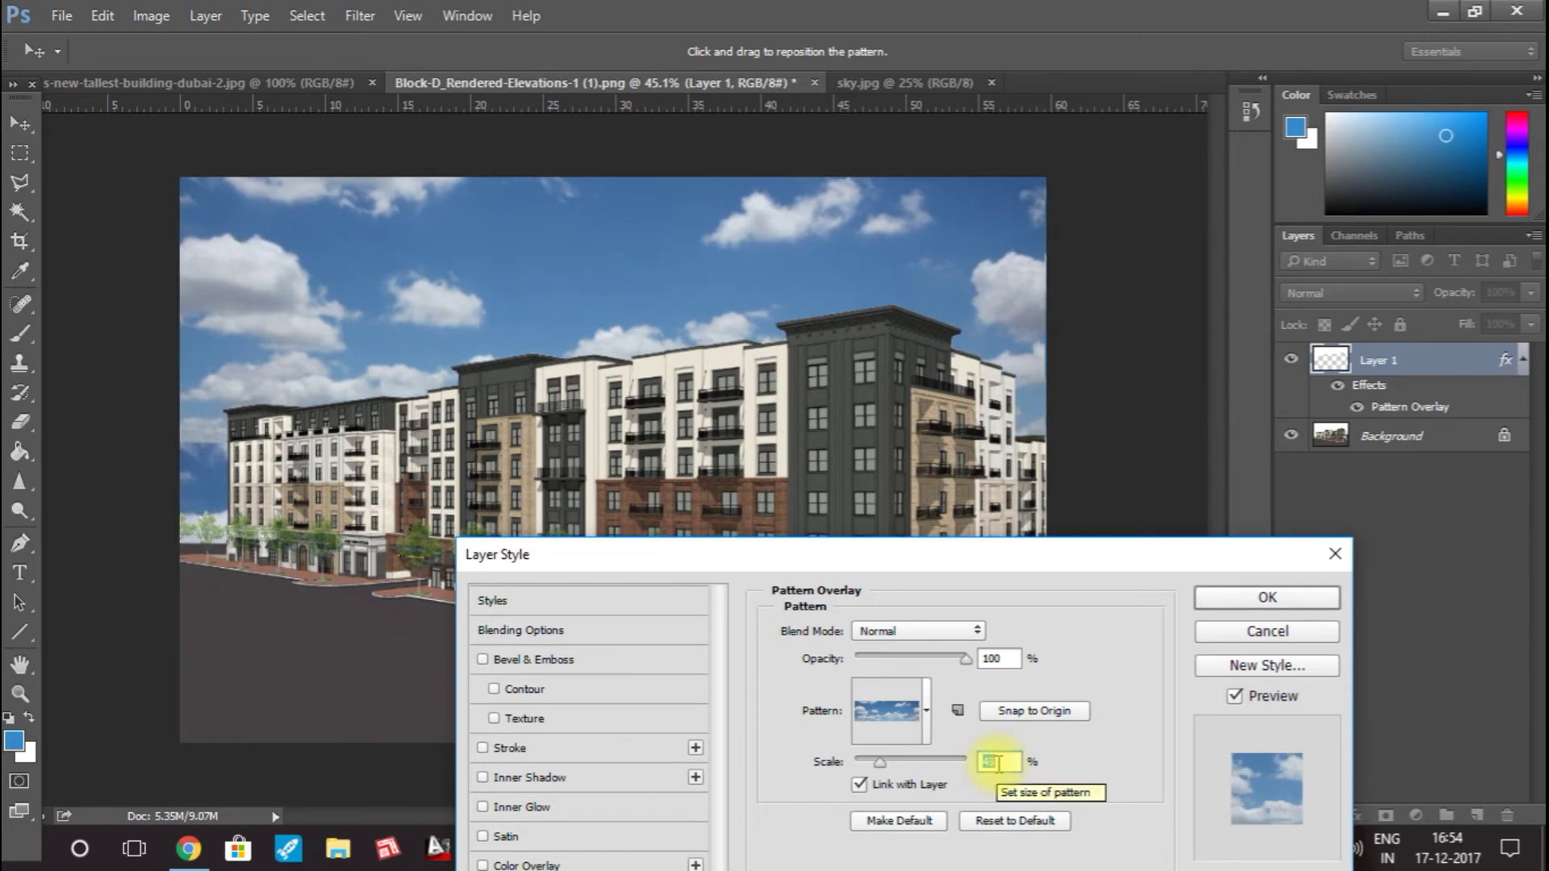
drag(691, 277, 700, 566)
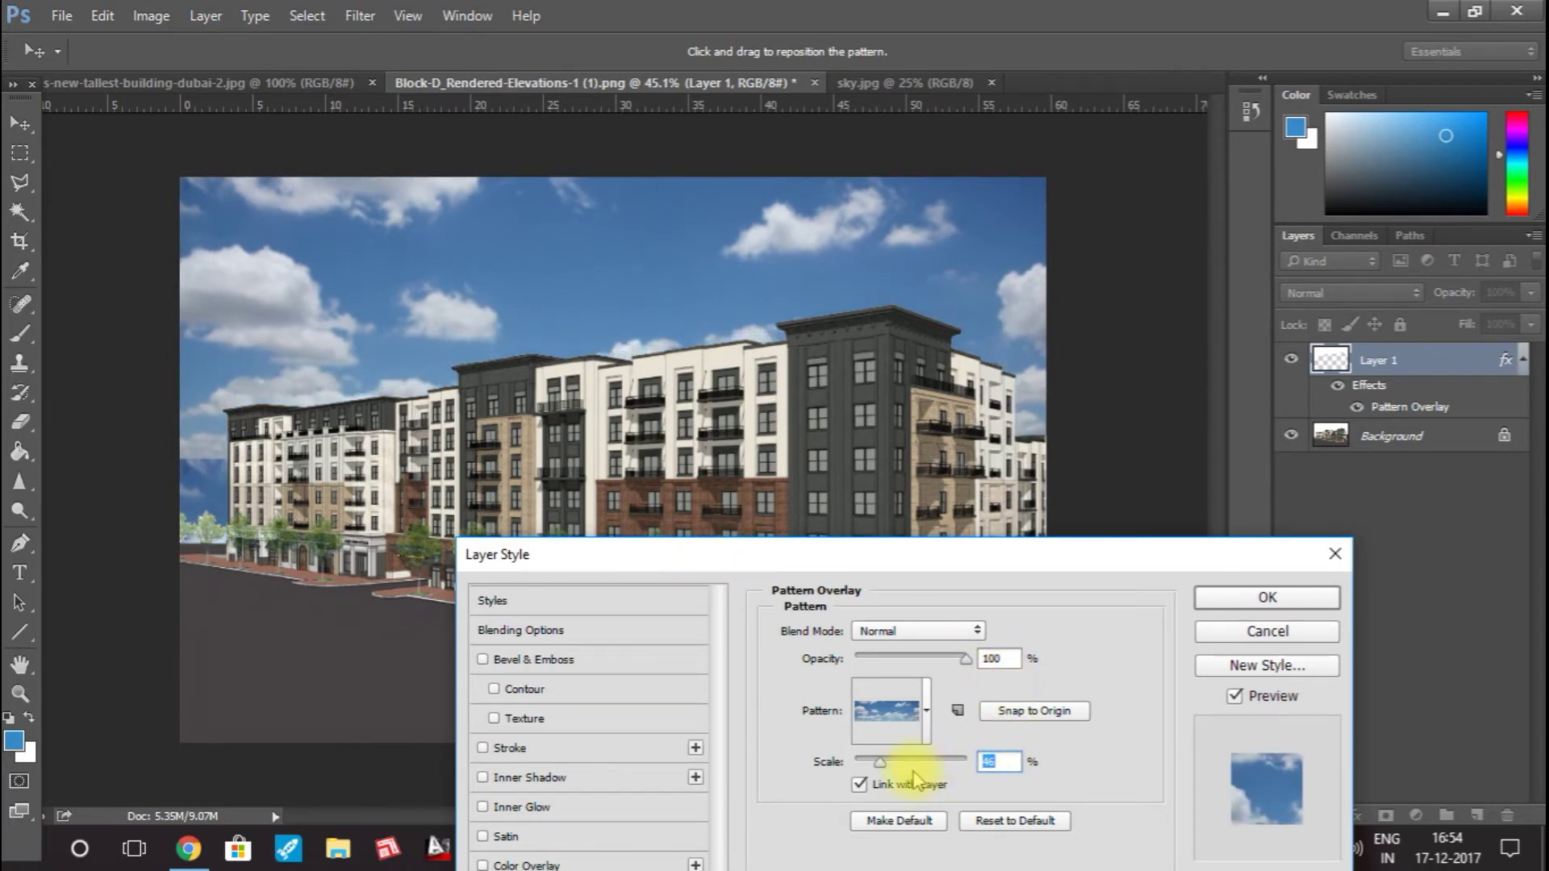
scroll(992, 766, up, 4)
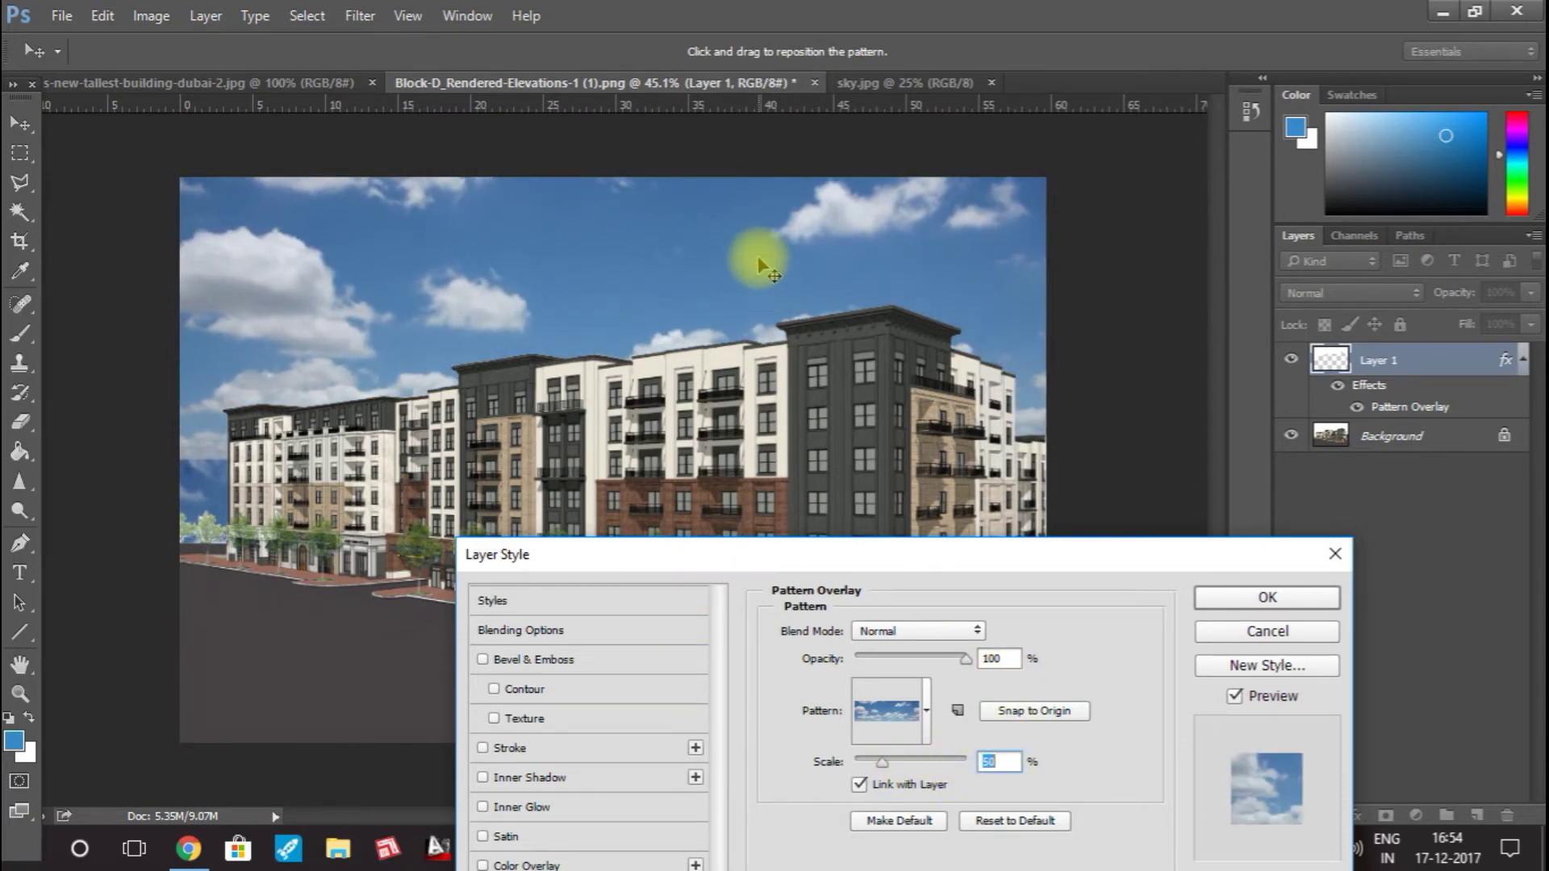
drag(743, 254, 754, 325)
scroll(1003, 763, up, 3)
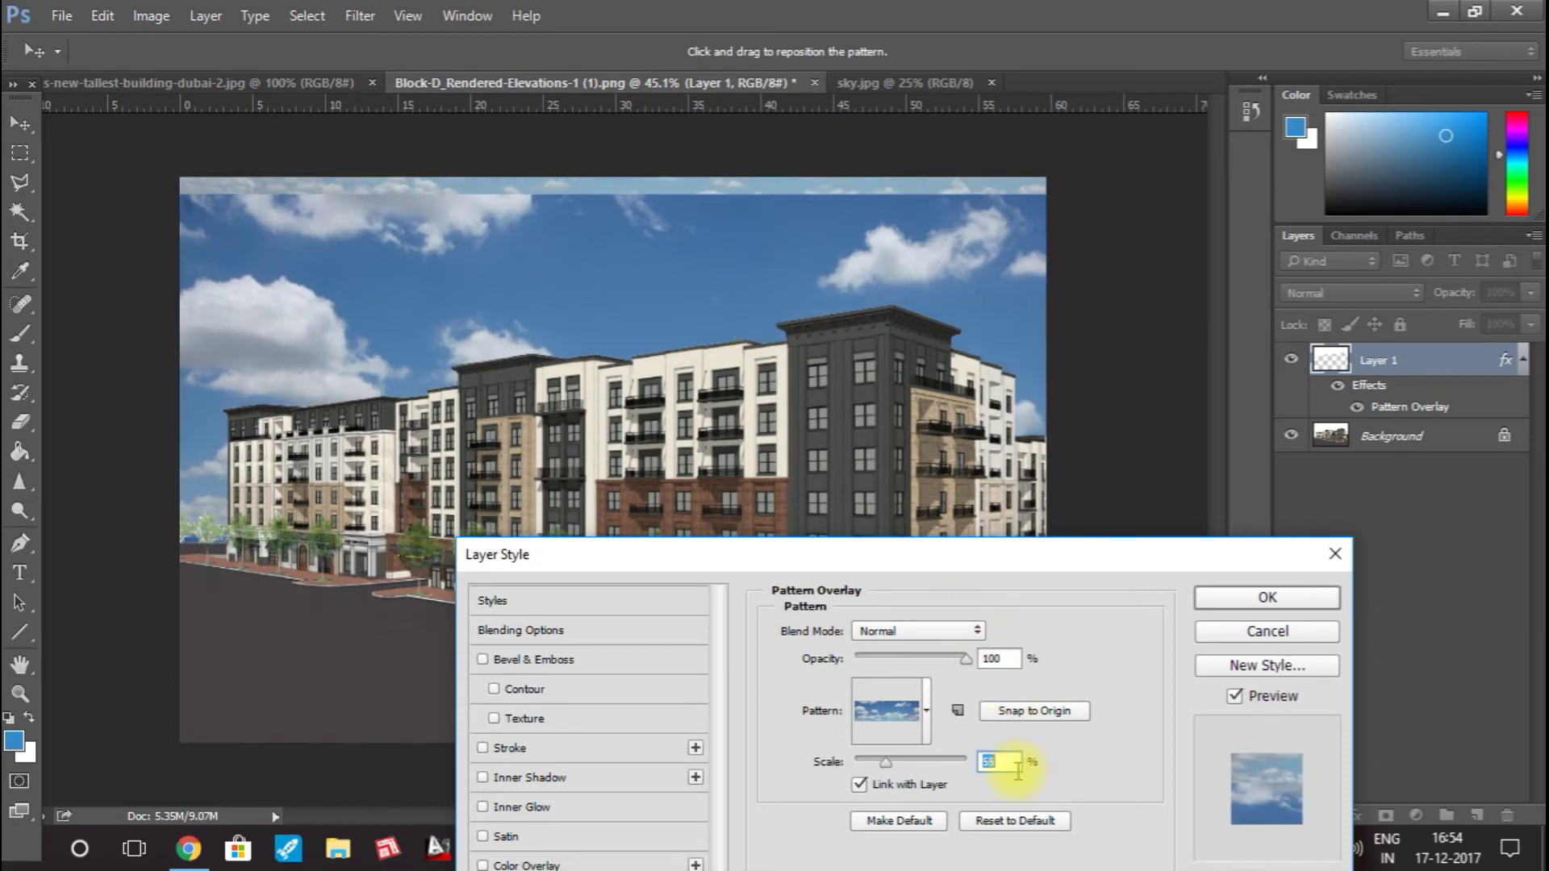
scroll(1010, 766, up, 4)
drag(726, 270, 726, 258)
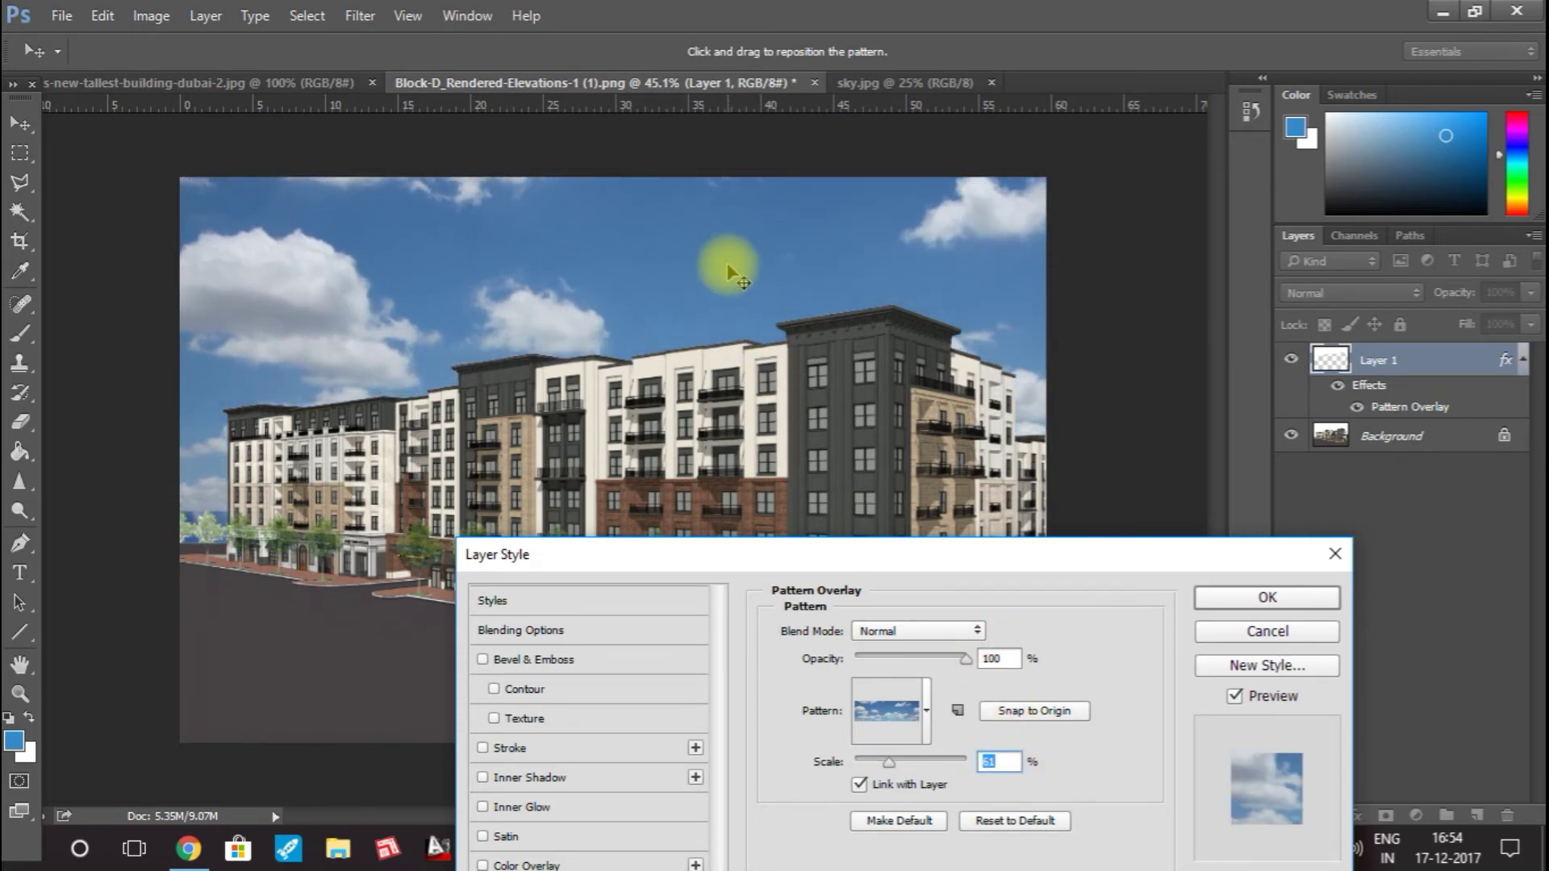
Step: Reposition the Layer Style window away from the canvas
drag(913, 551, 943, 561)
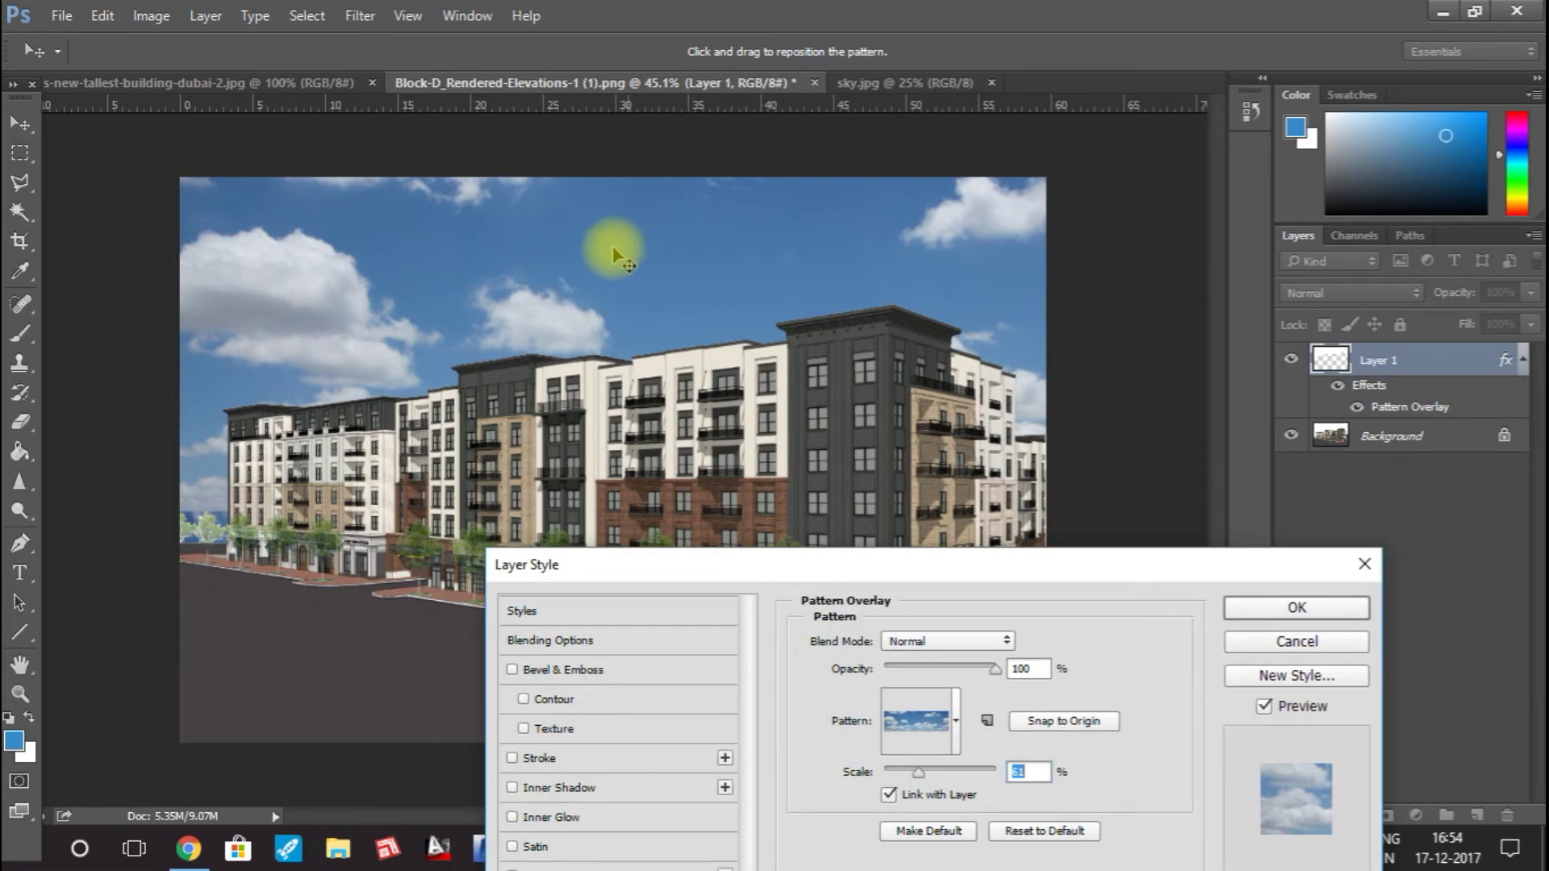
drag(816, 568, 681, 497)
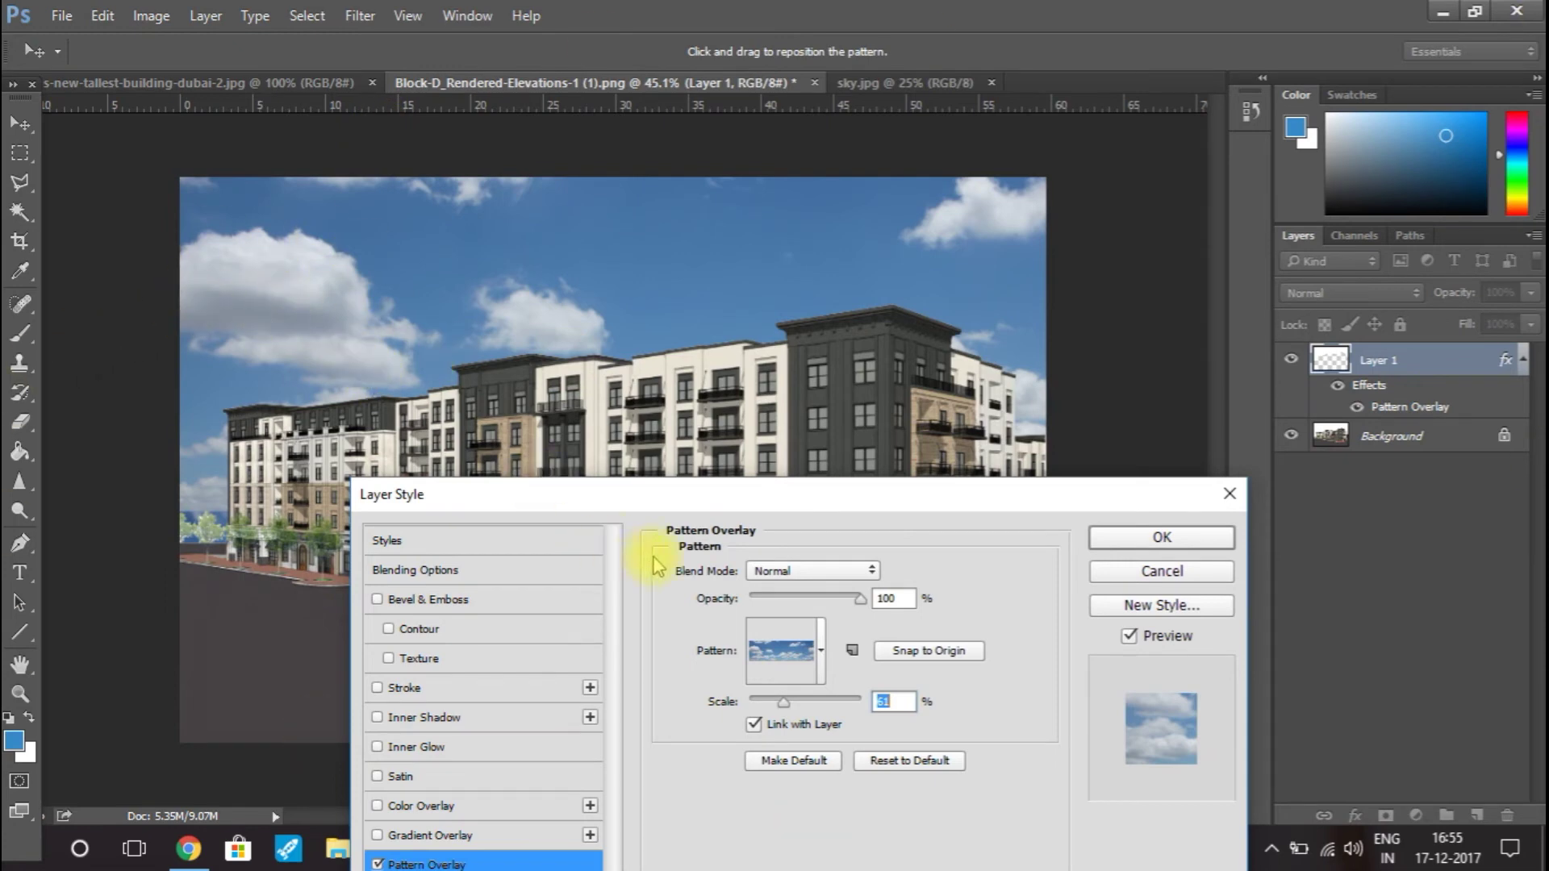
drag(655, 498, 495, 355)
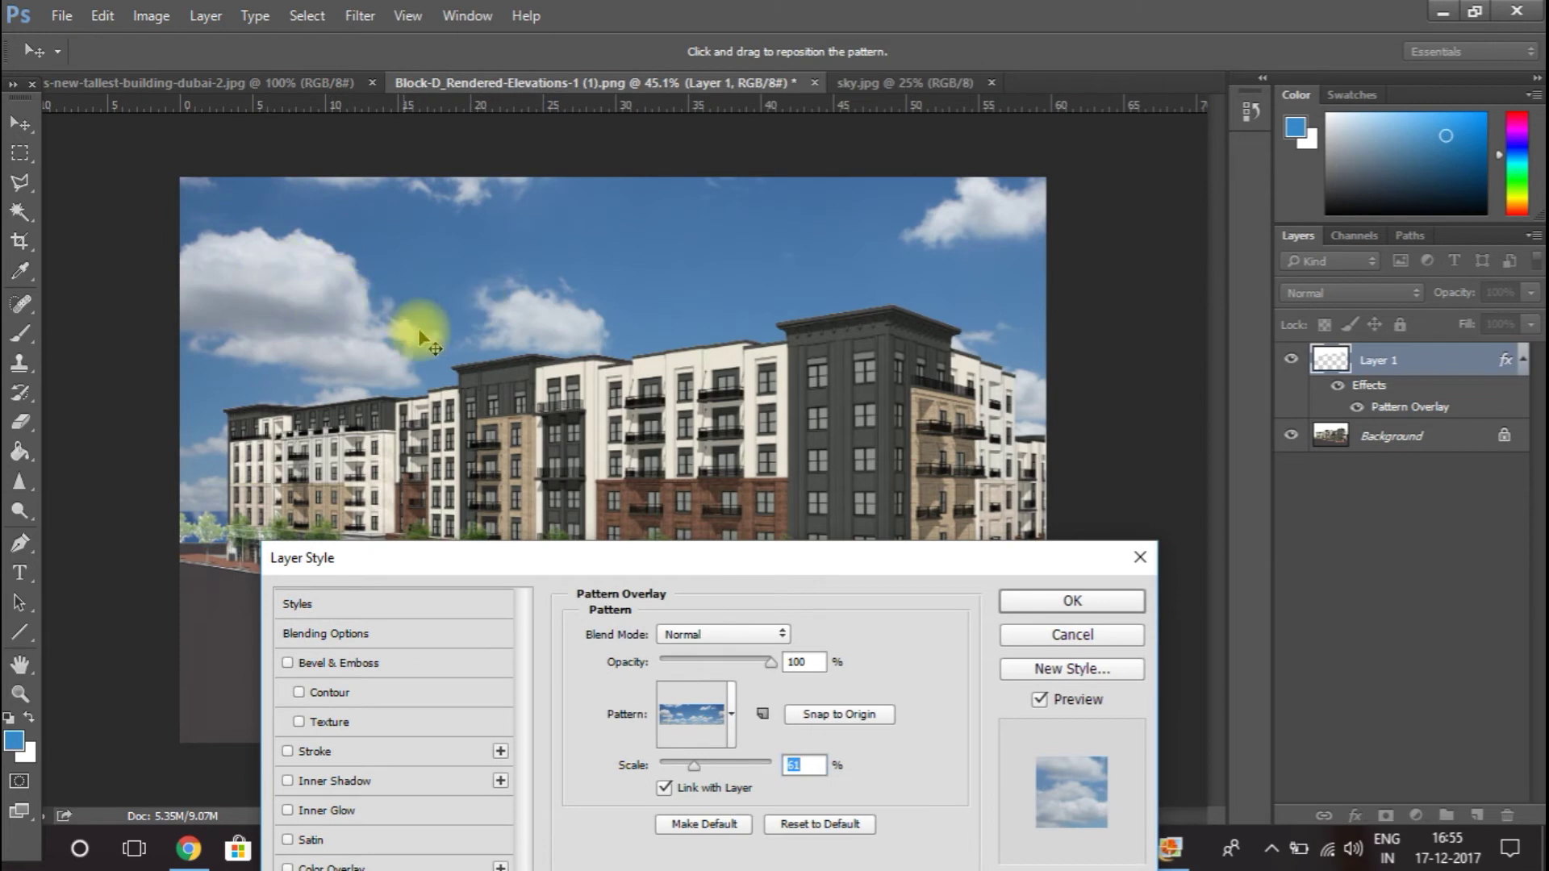
drag(758, 565, 847, 269)
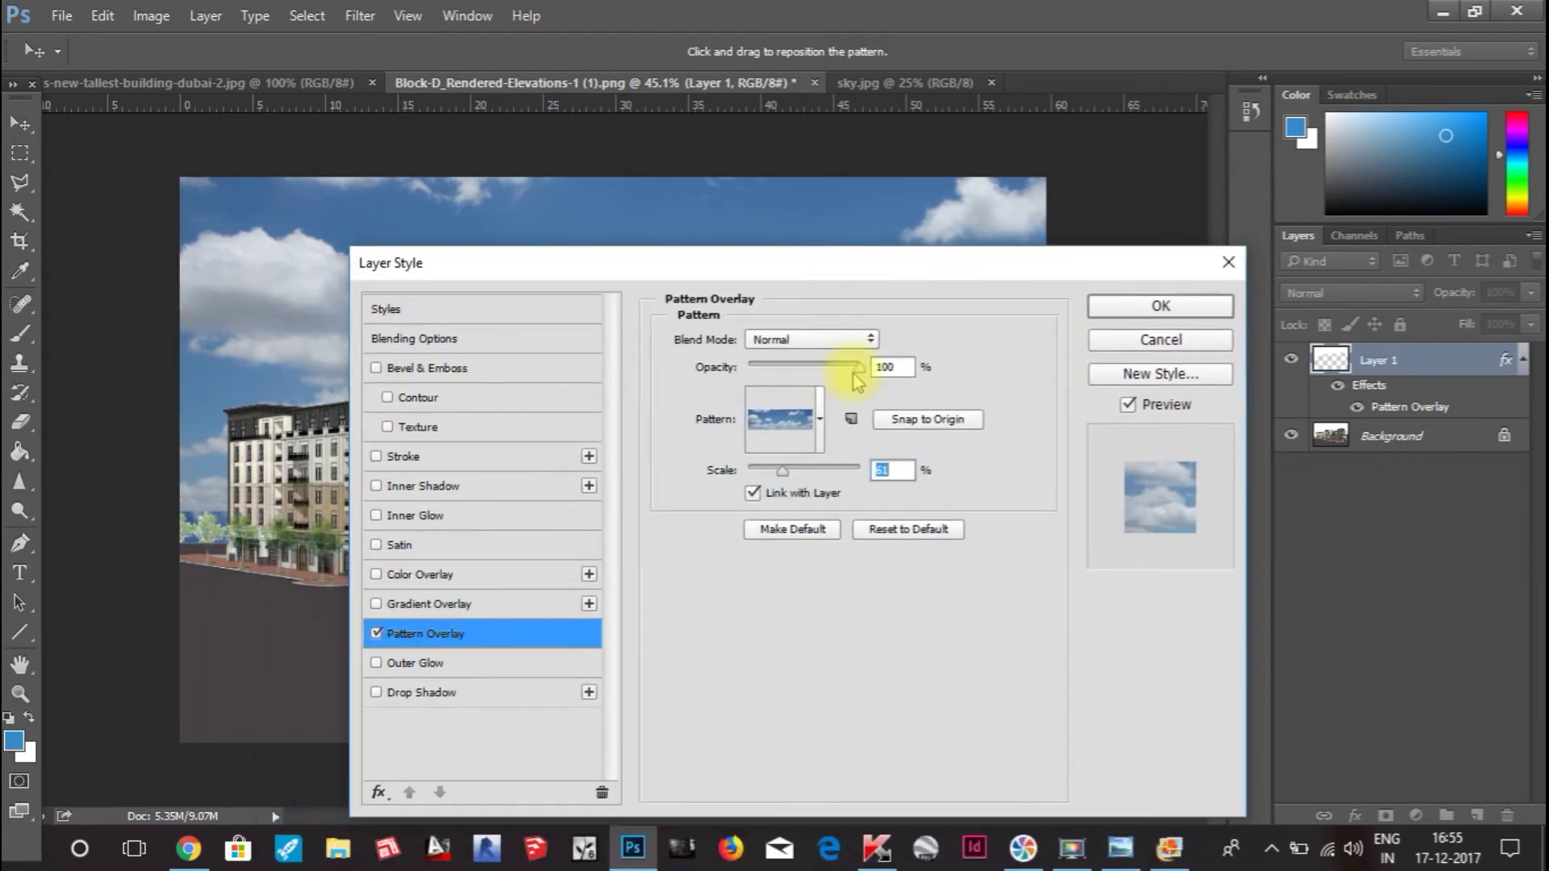
Step: Switch the overlay to the smaller-cloud sky pattern, enlarge it to 146% and reposition the clouds
click(822, 418)
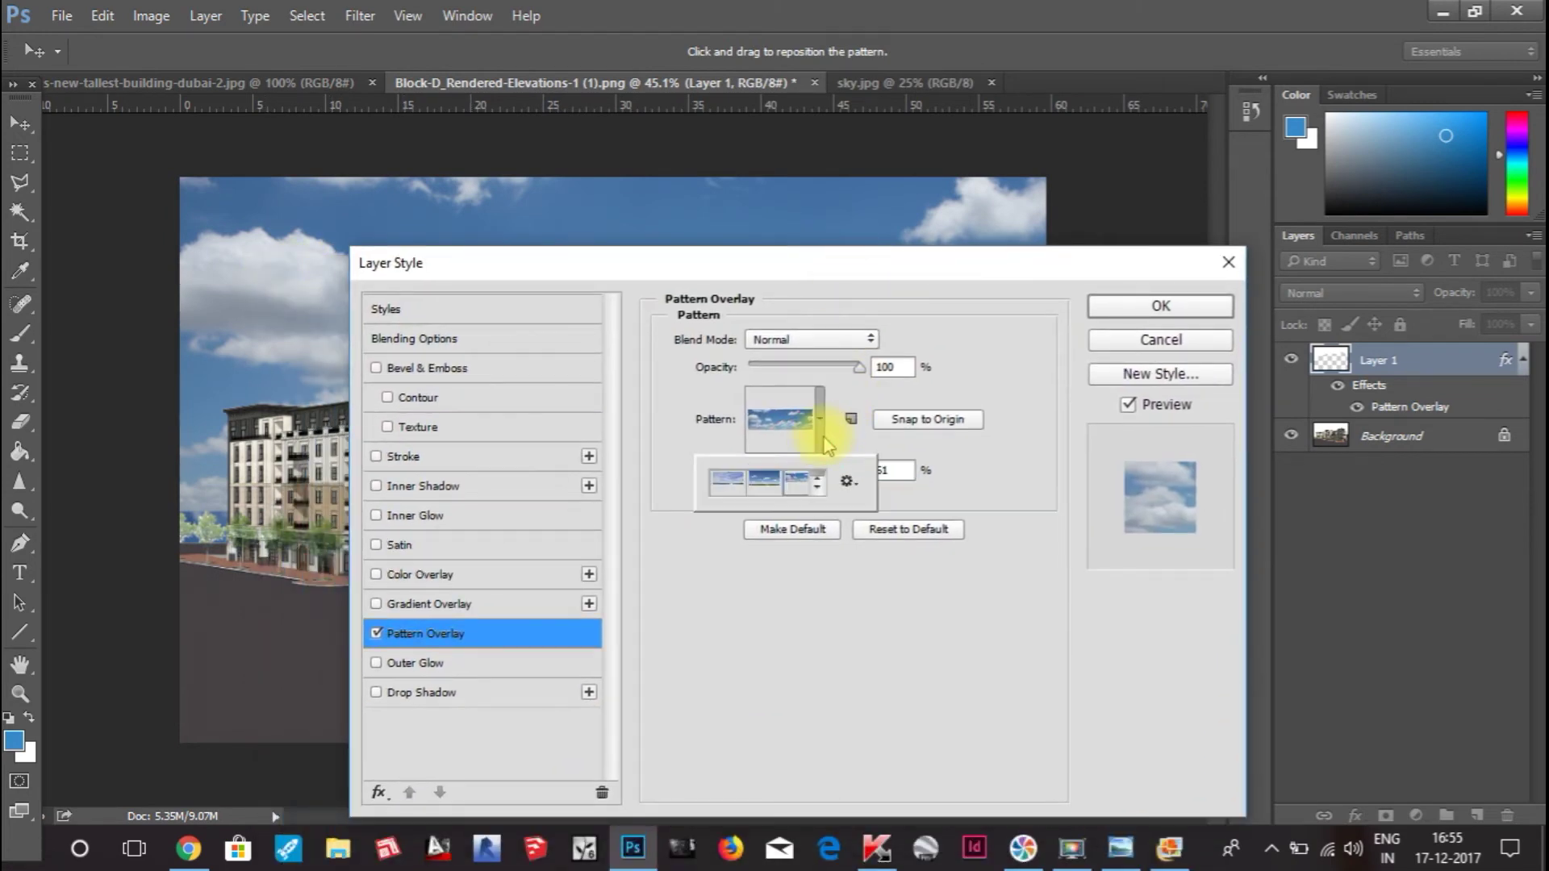
click(766, 487)
drag(773, 275, 739, 566)
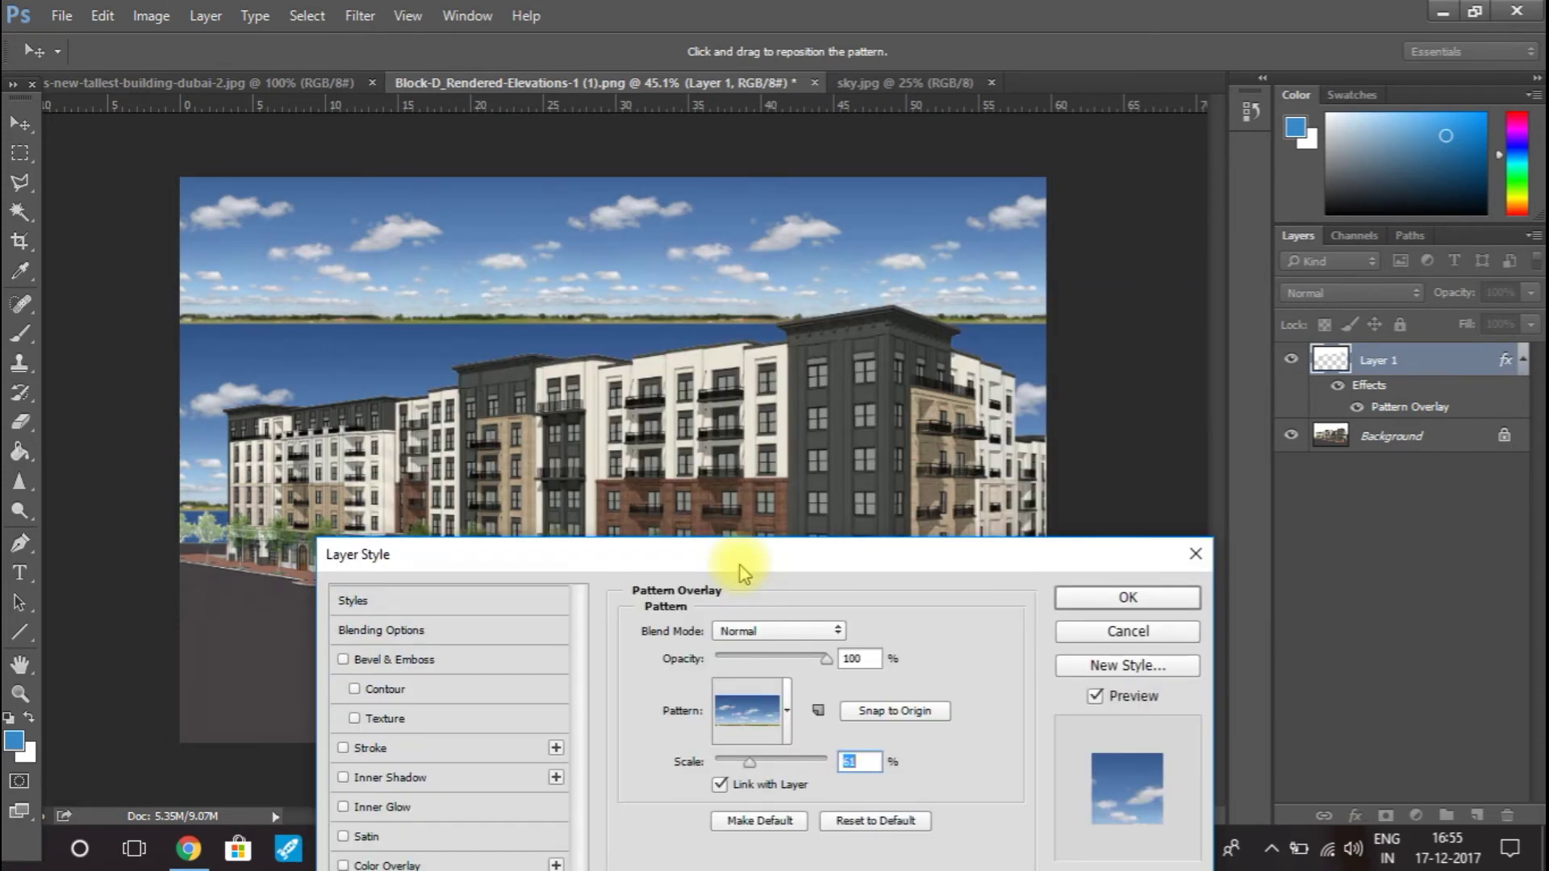
drag(750, 761, 776, 767)
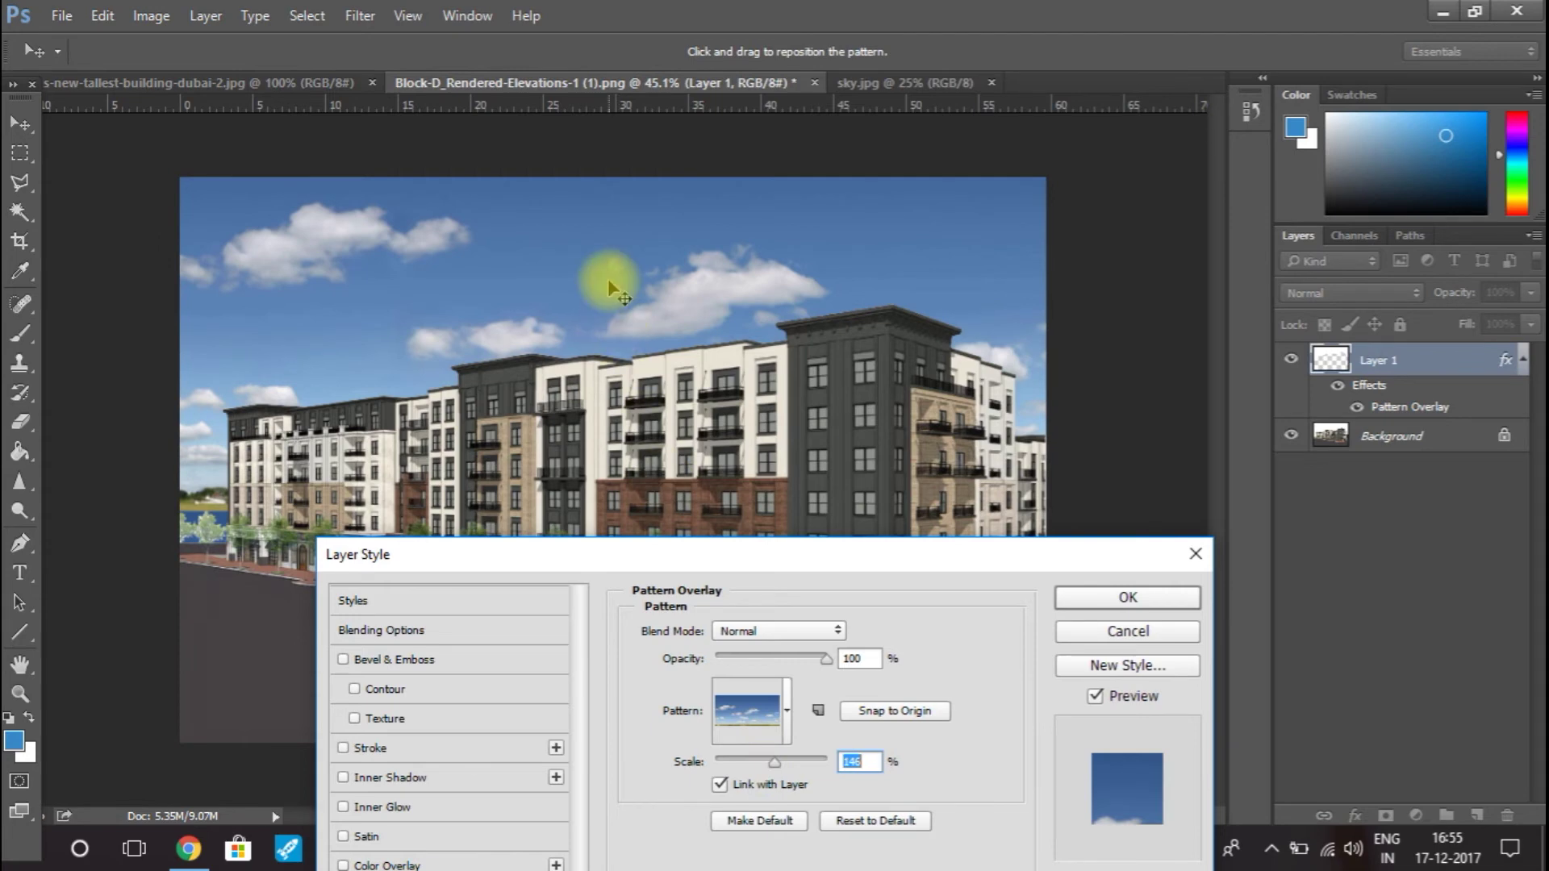
drag(605, 277, 524, 408)
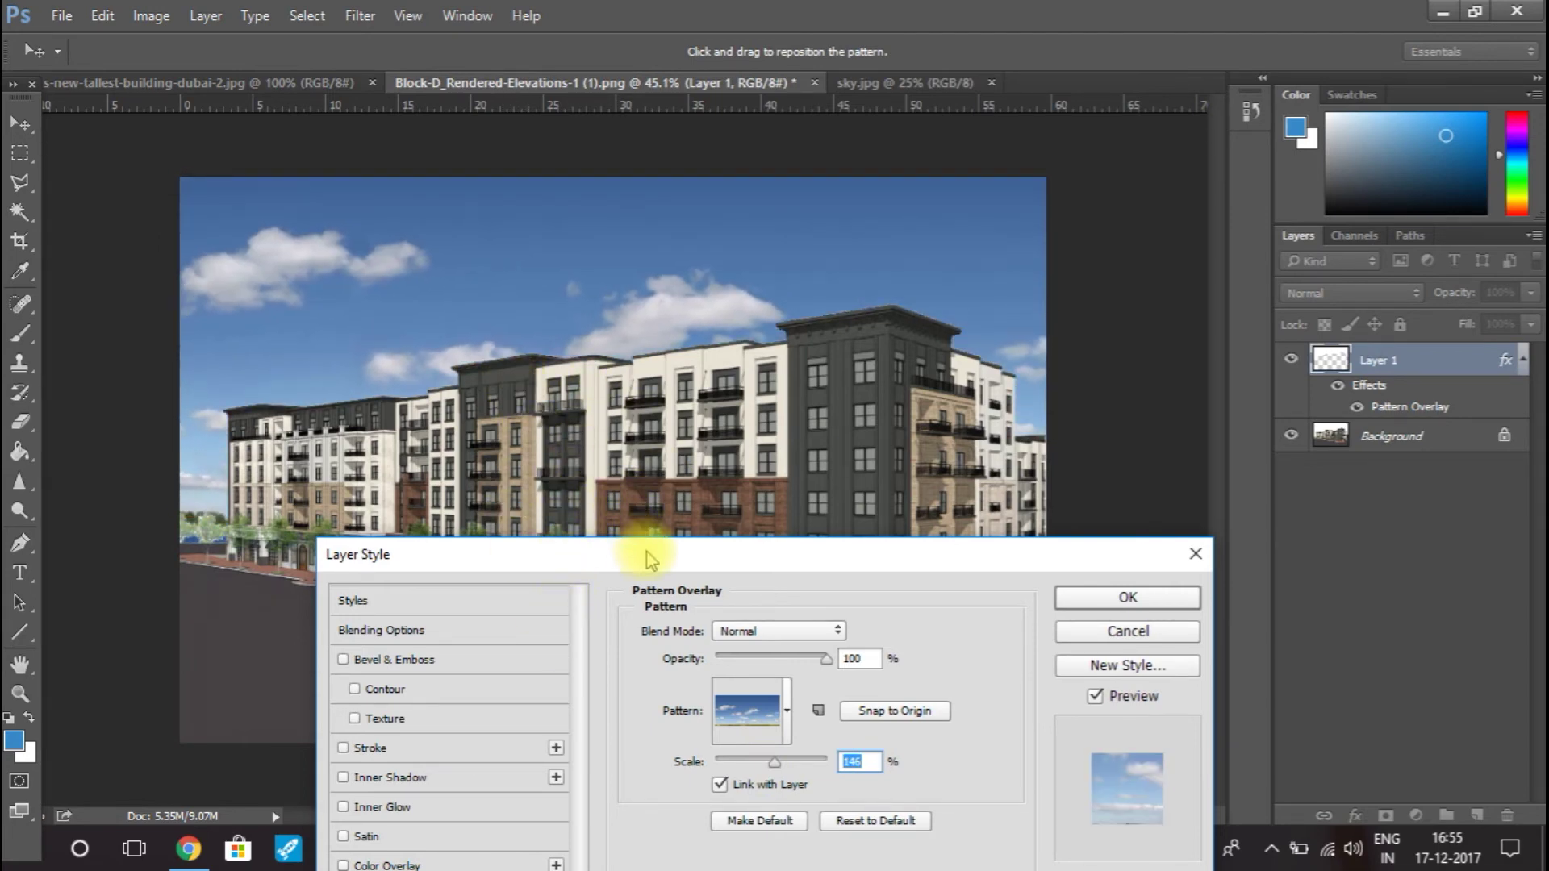
drag(652, 557, 733, 621)
Step: Raise the pattern scale to about 388% and shift the clouds above the buildings, hiding the sea
double_click(936, 824)
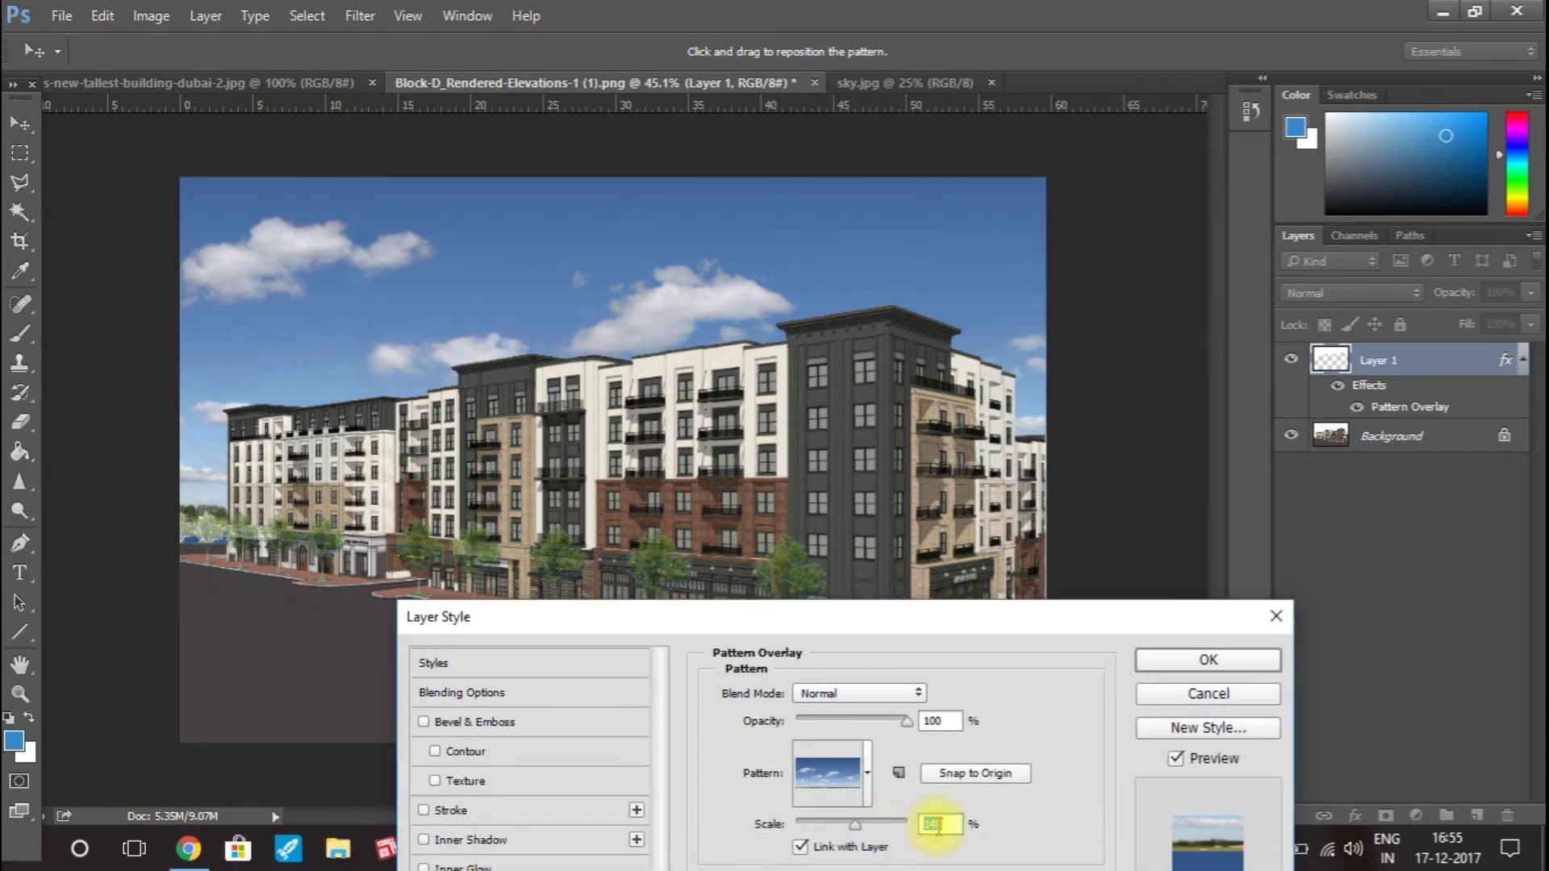
key(Up)
key(Up)
key(Up)
key(Up)
key(Up)
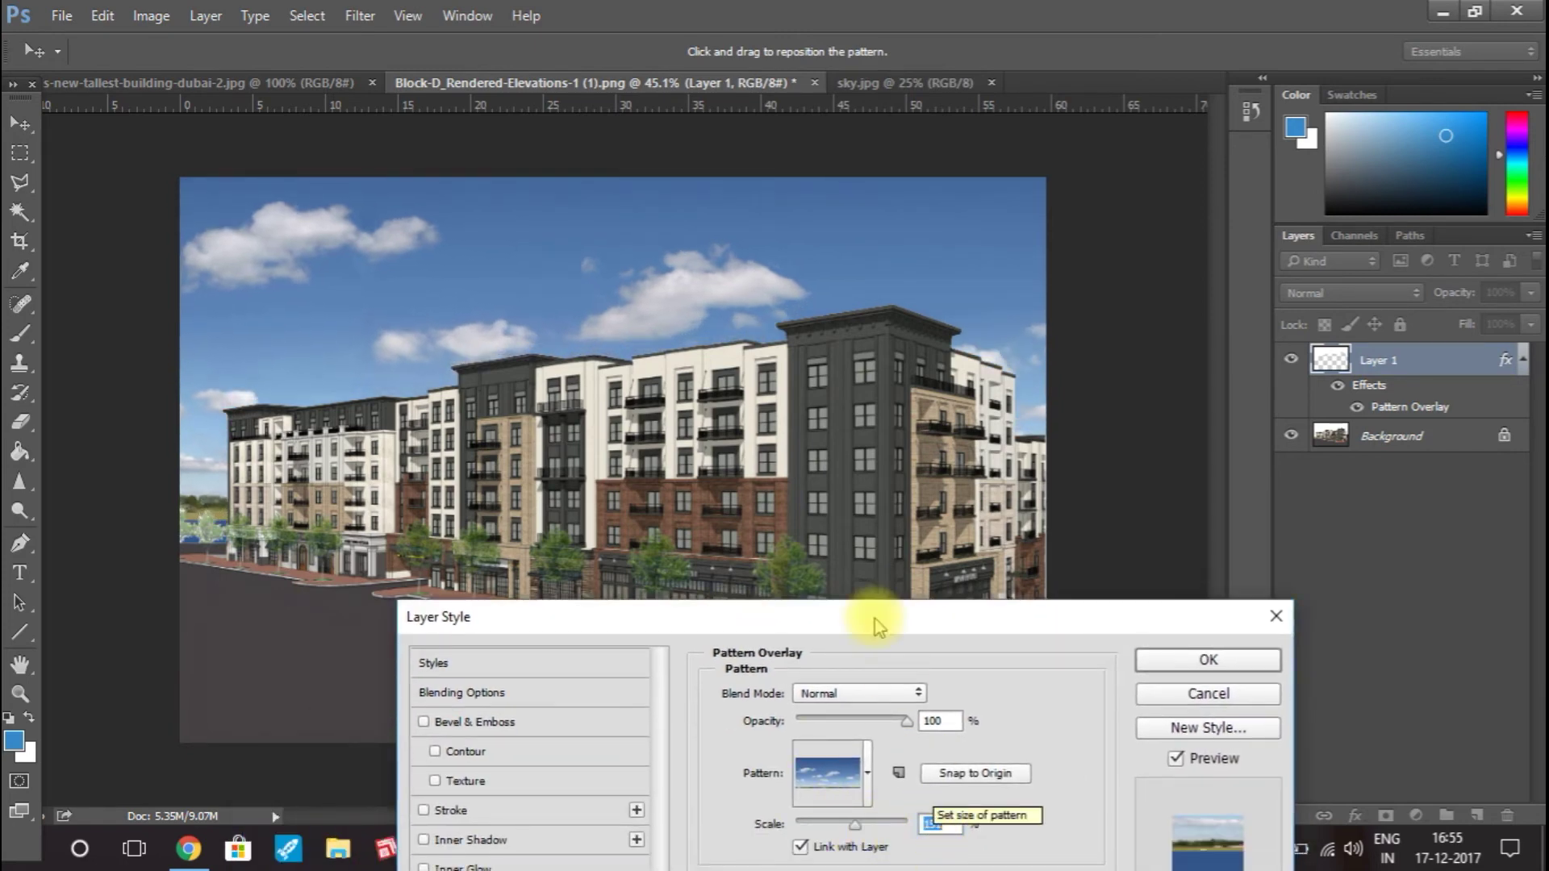
drag(667, 304, 682, 334)
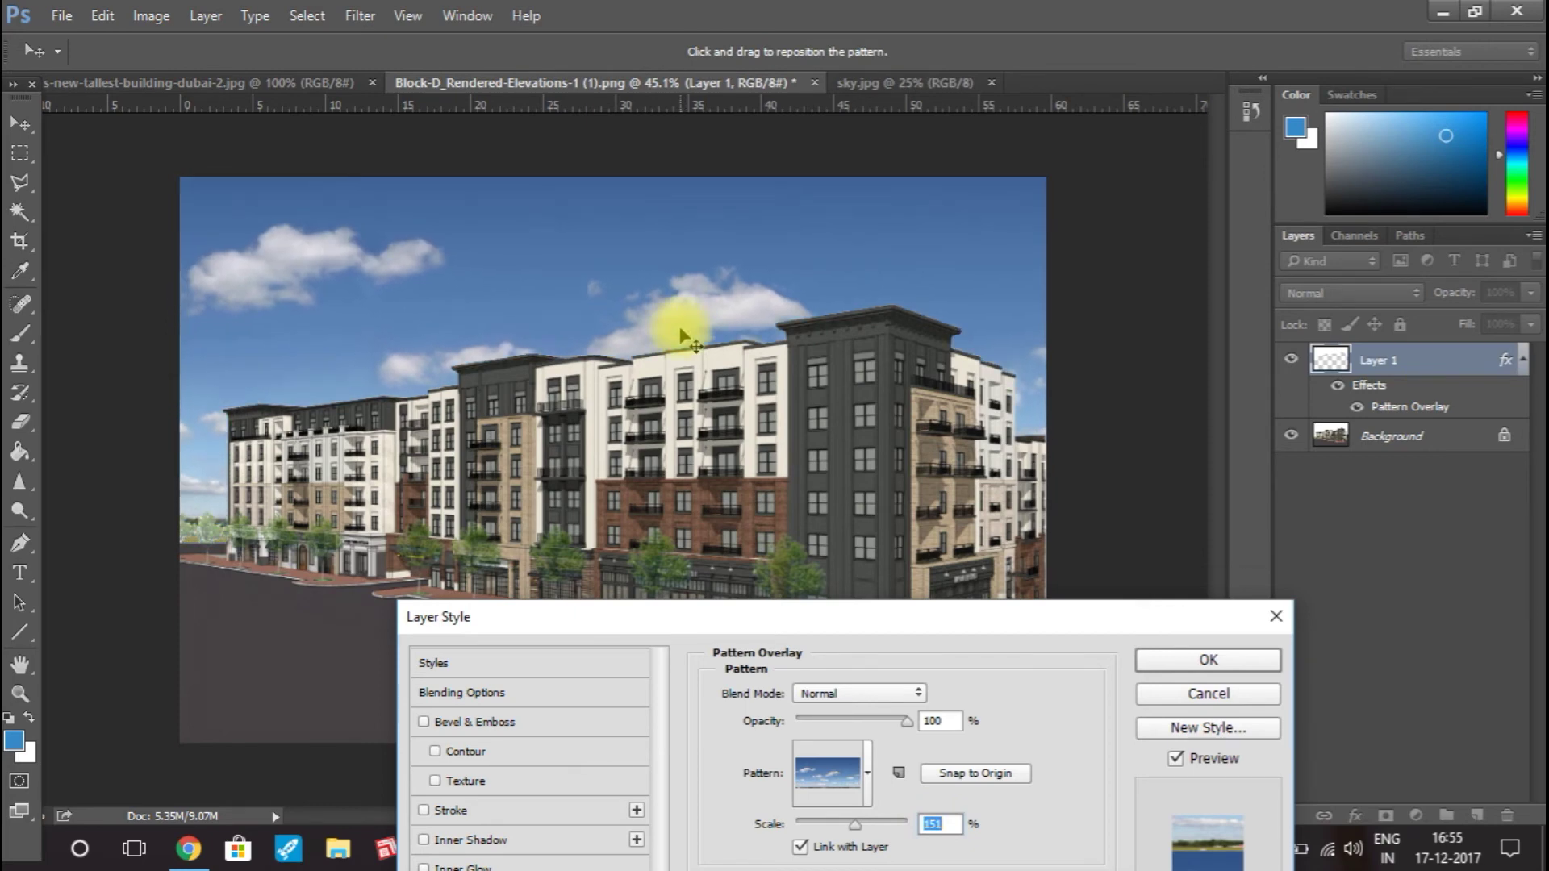
drag(191, 501, 259, 328)
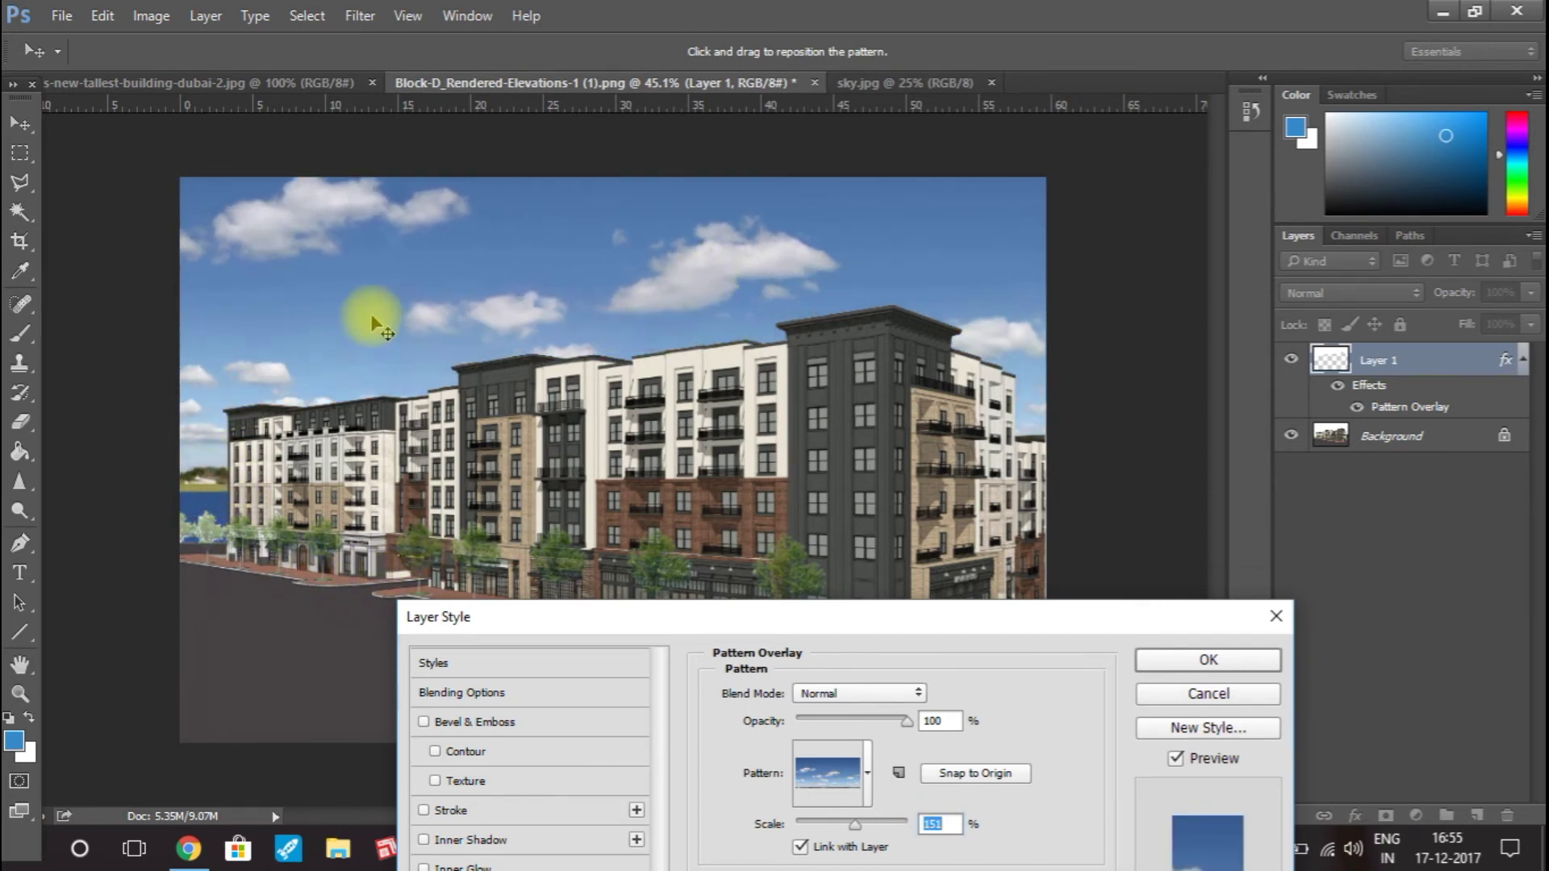
drag(373, 321, 357, 356)
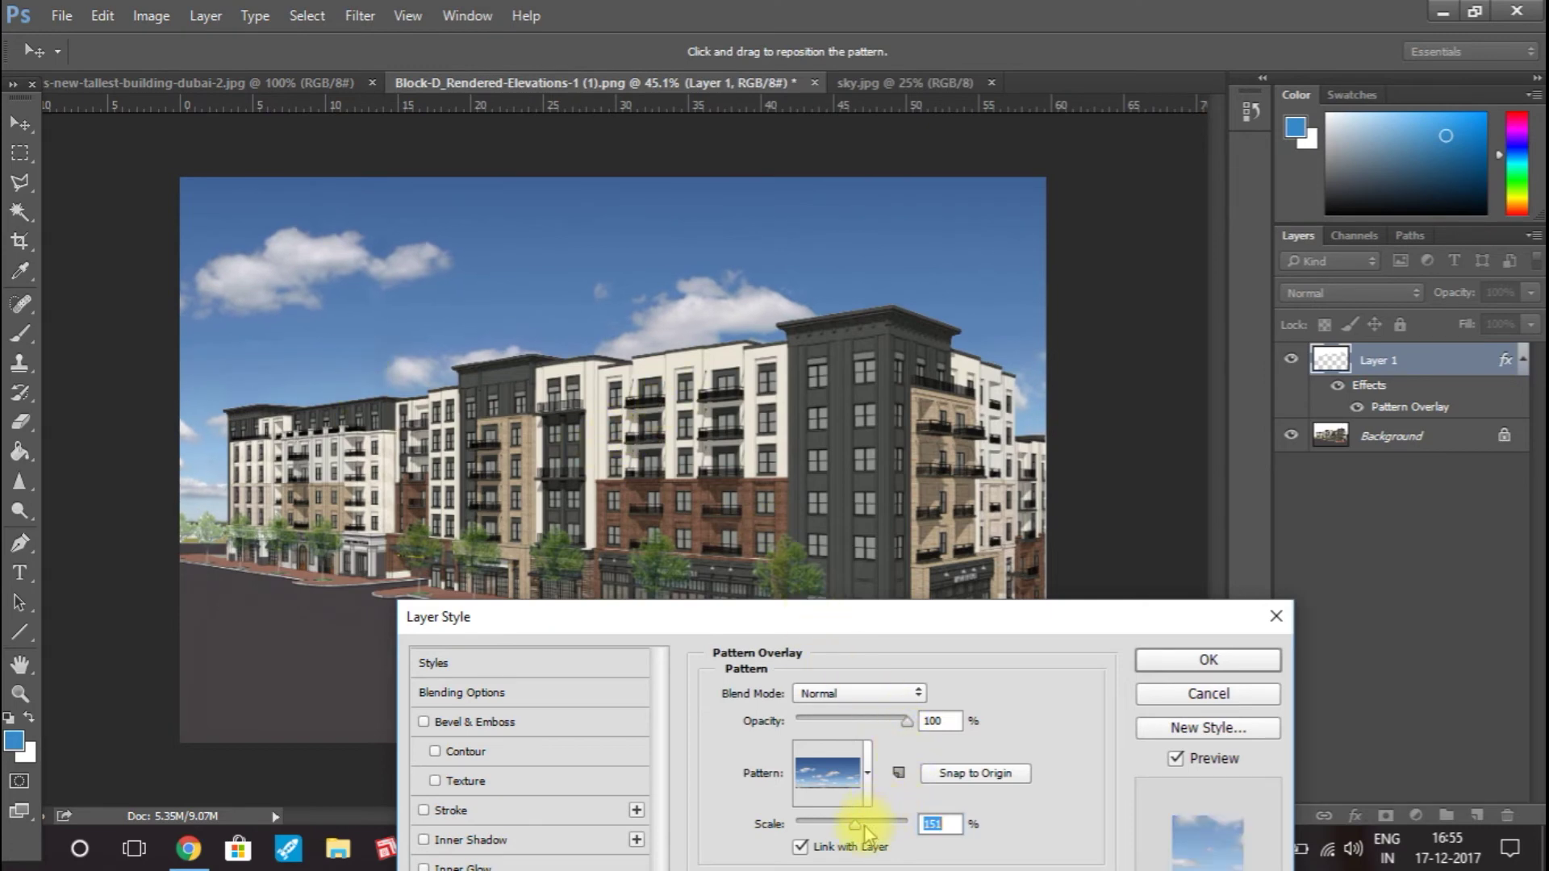
drag(860, 828, 869, 829)
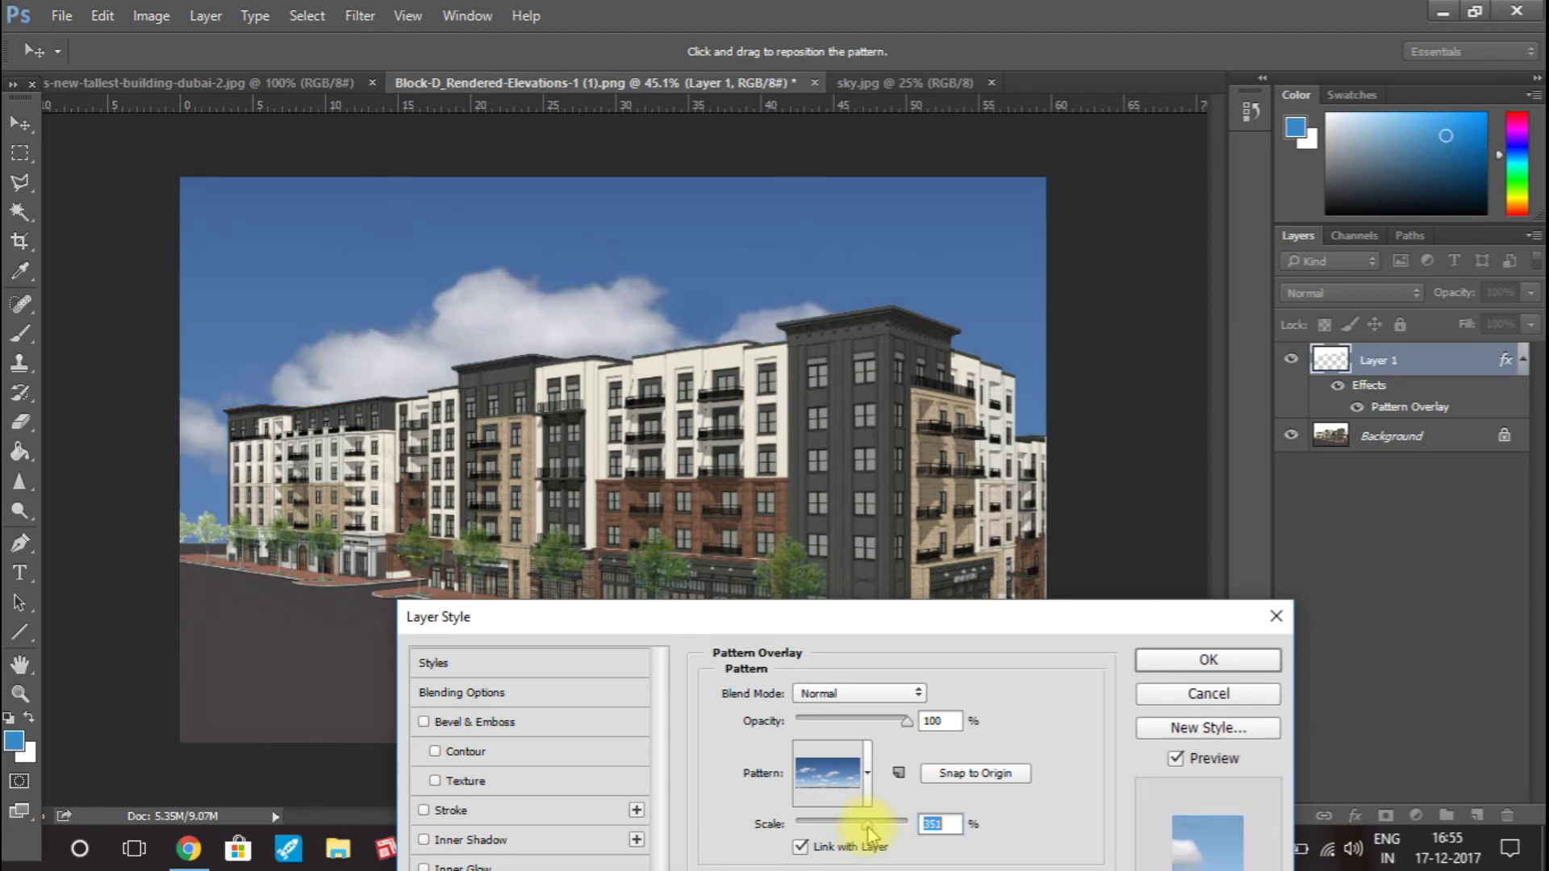
drag(670, 289, 619, 323)
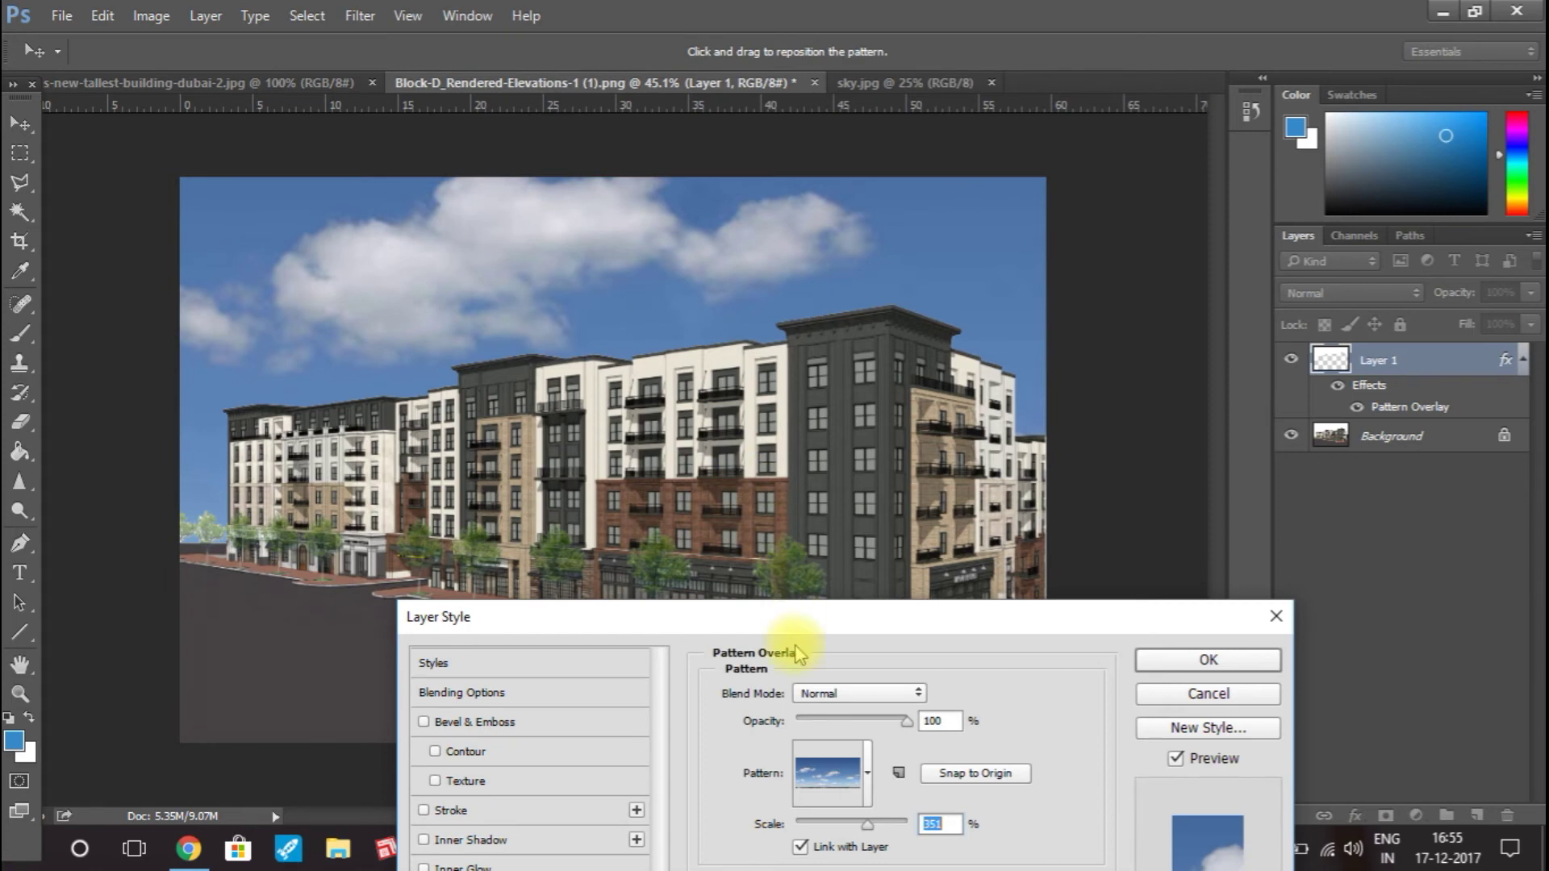
Step: Reduce the pattern scale to 295%, fine-tune the clouds near the top of the sky, and apply
drag(802, 625, 805, 502)
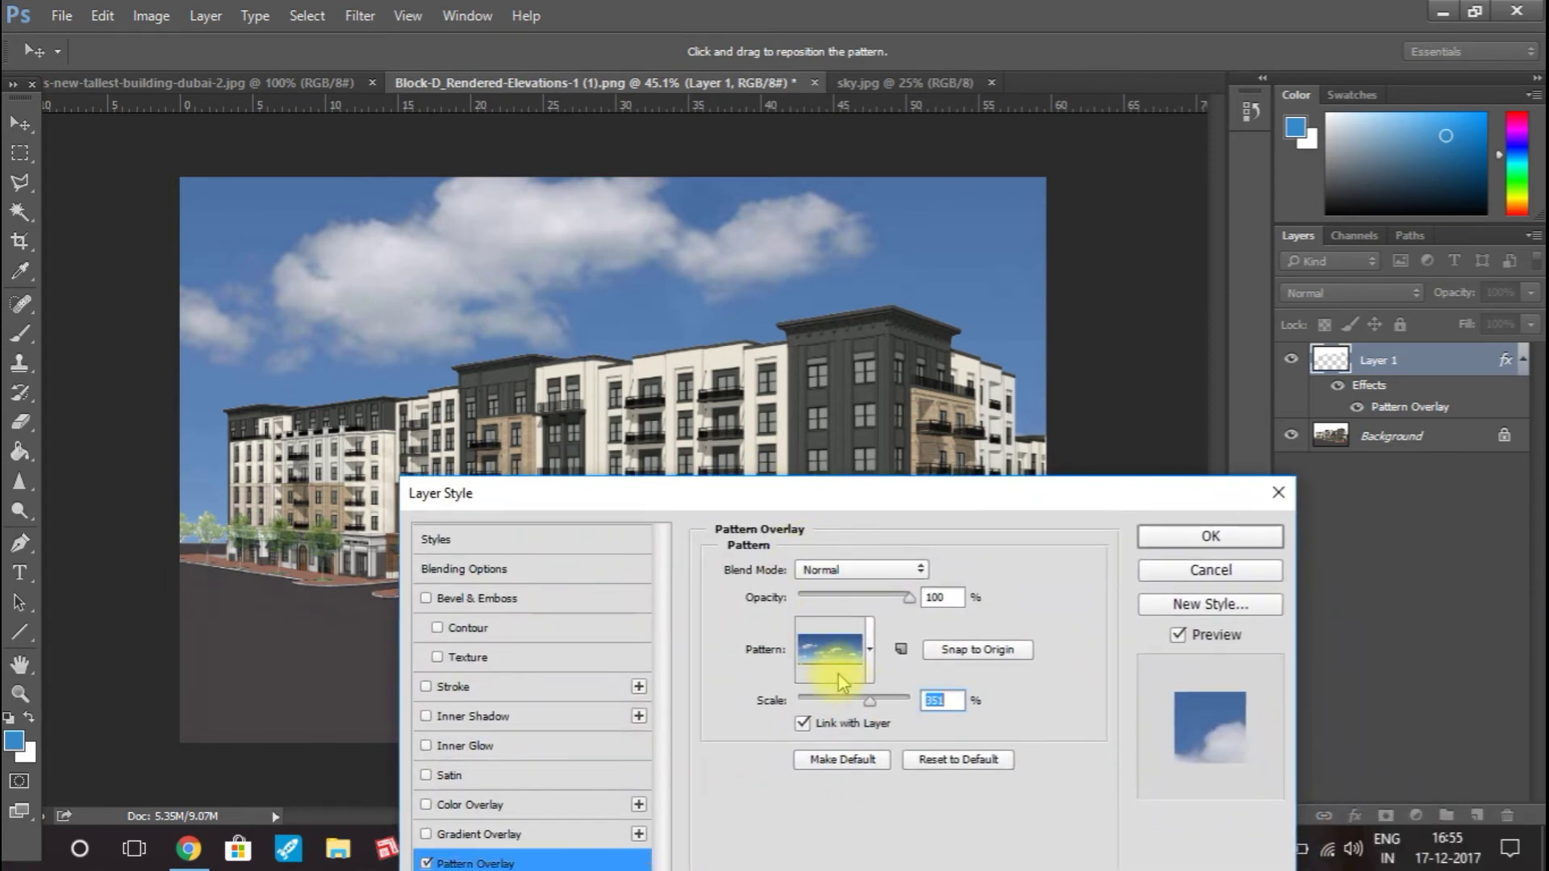
drag(871, 700, 866, 700)
drag(643, 290, 643, 124)
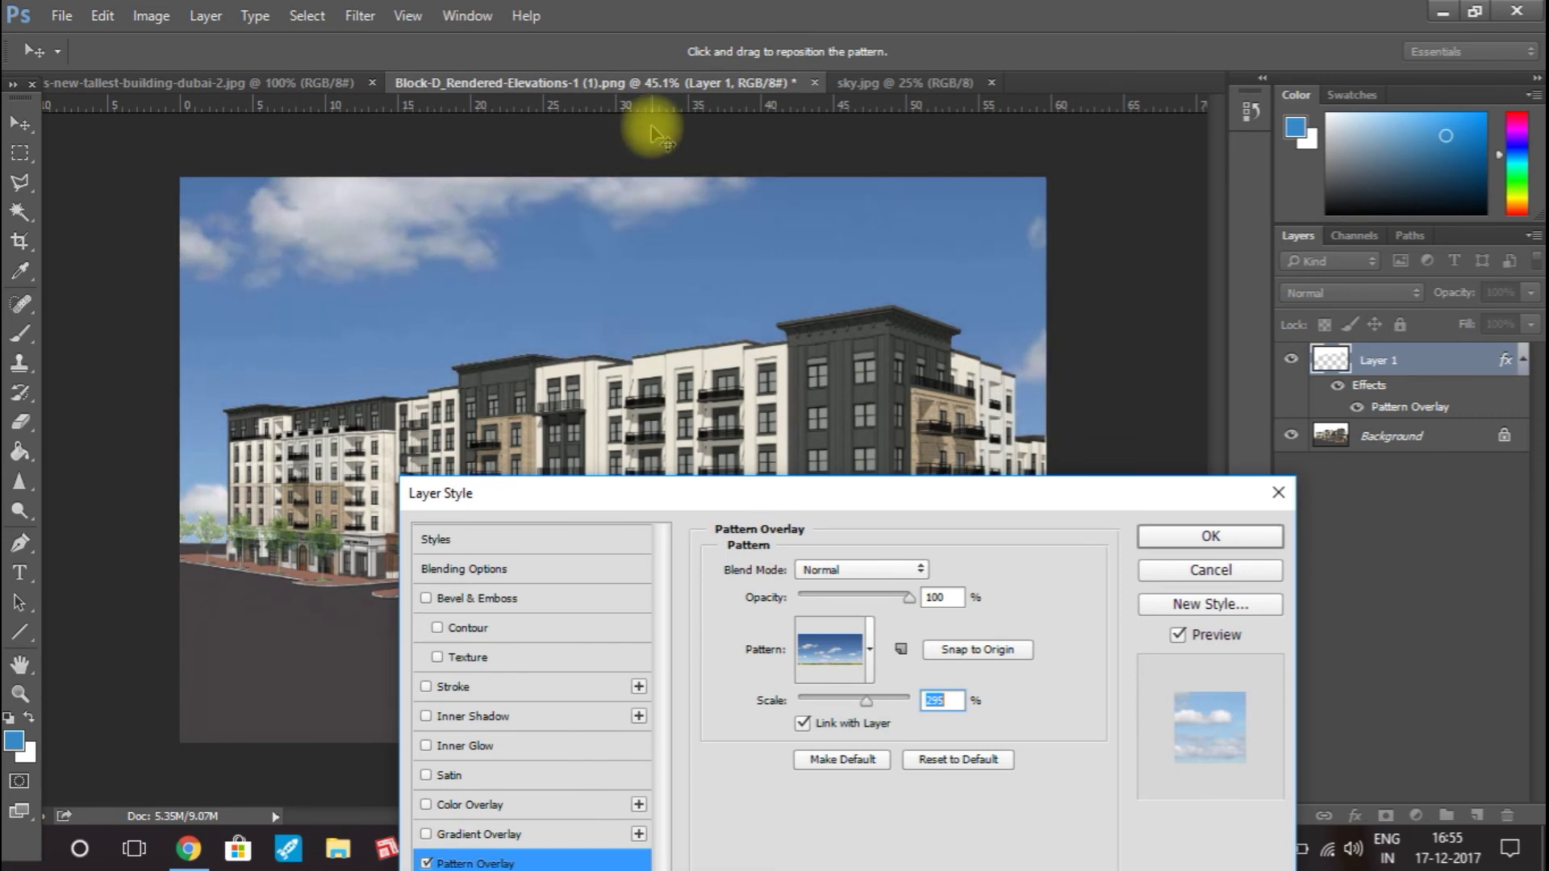
drag(528, 298, 519, 422)
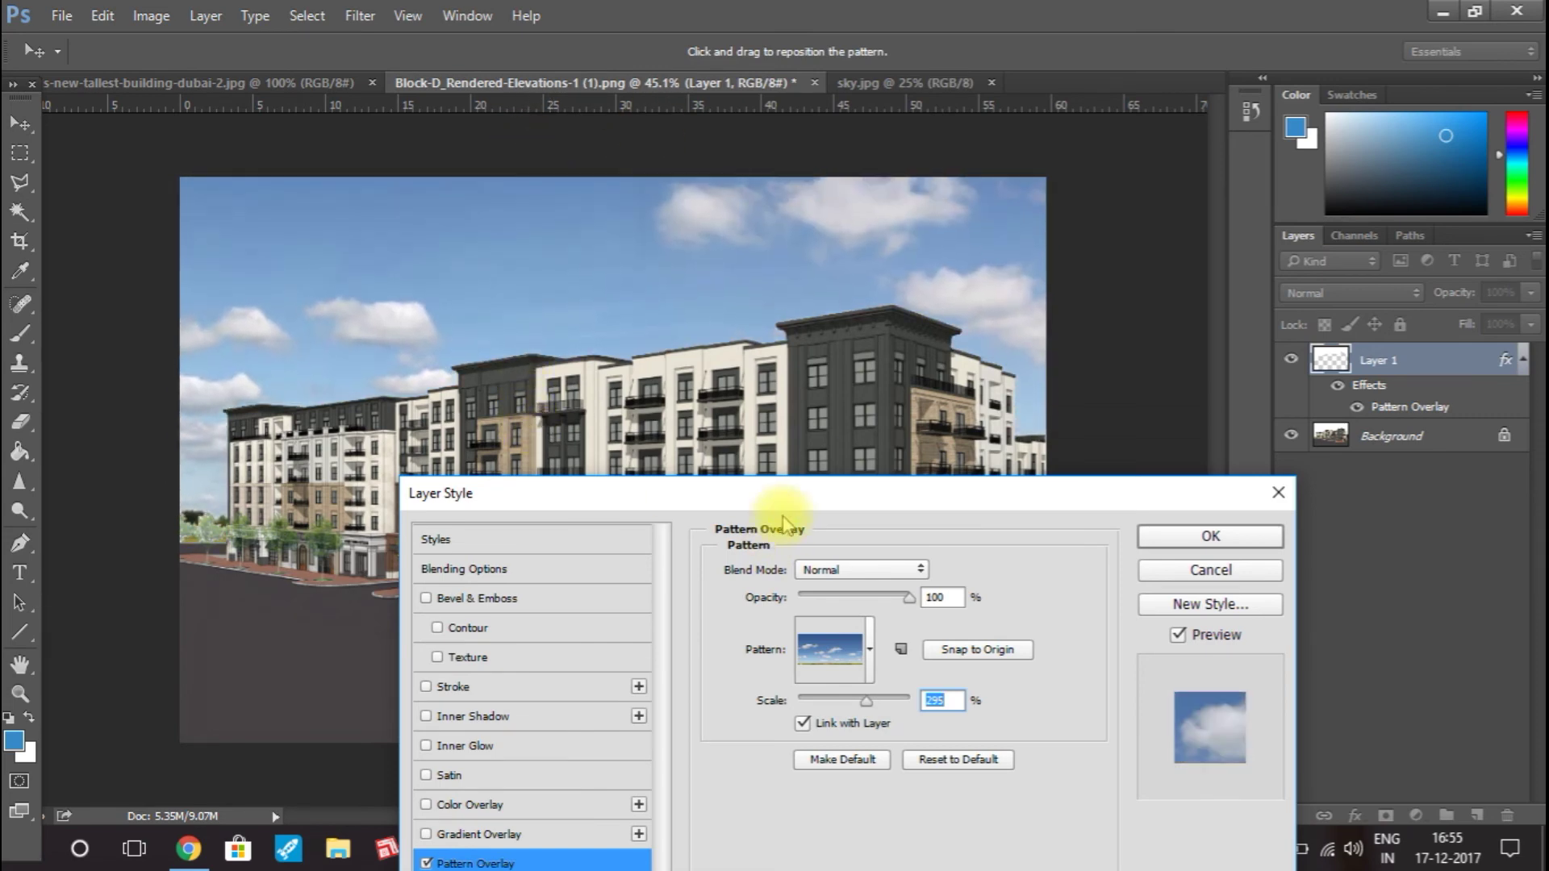
drag(787, 510, 831, 666)
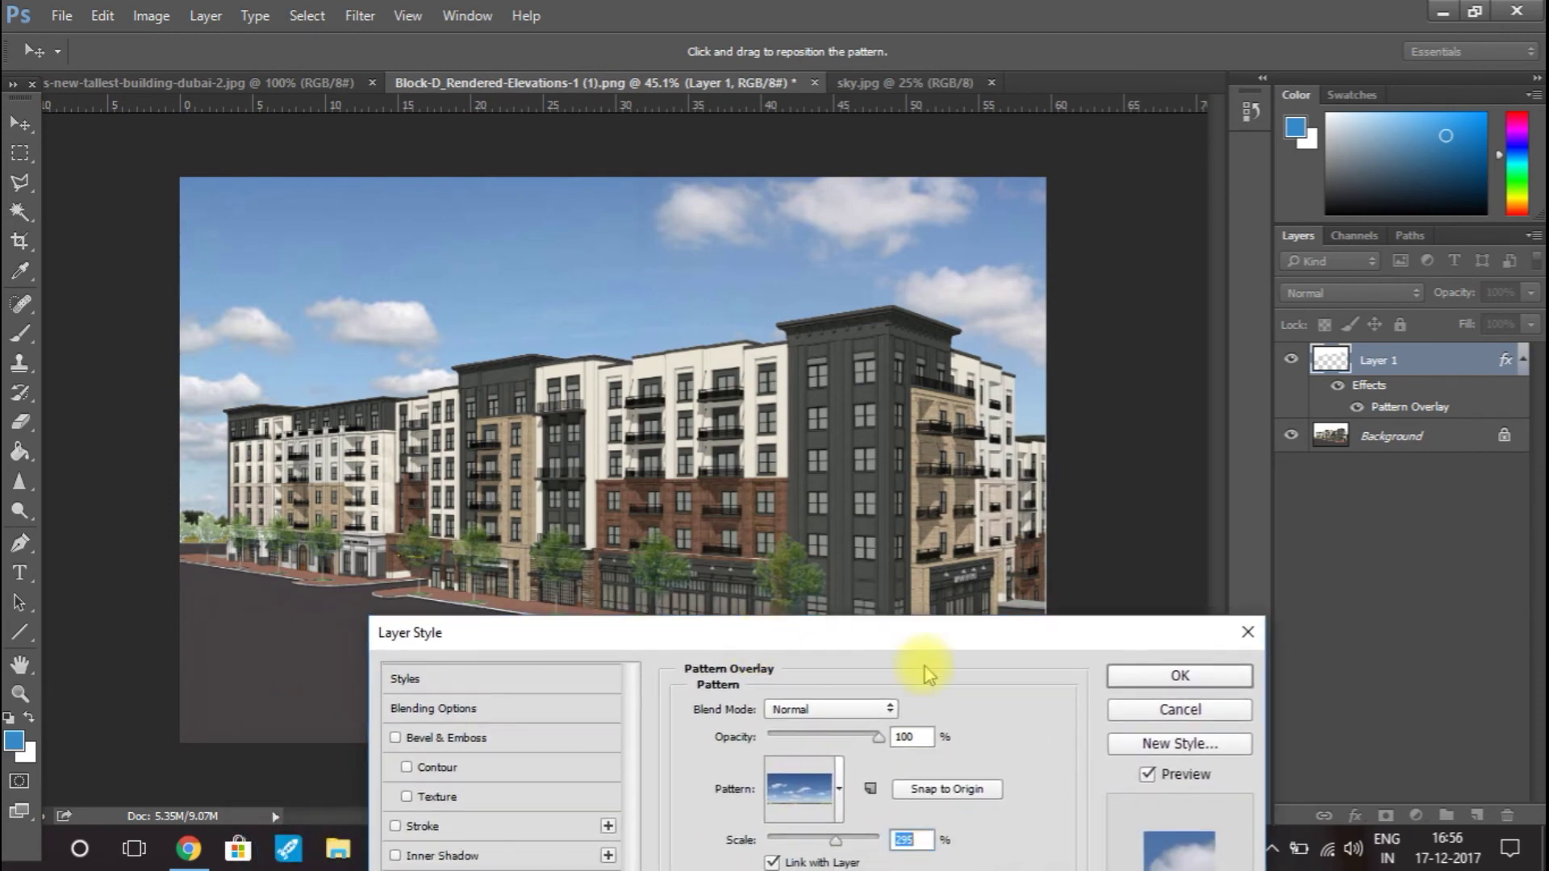
click(1182, 680)
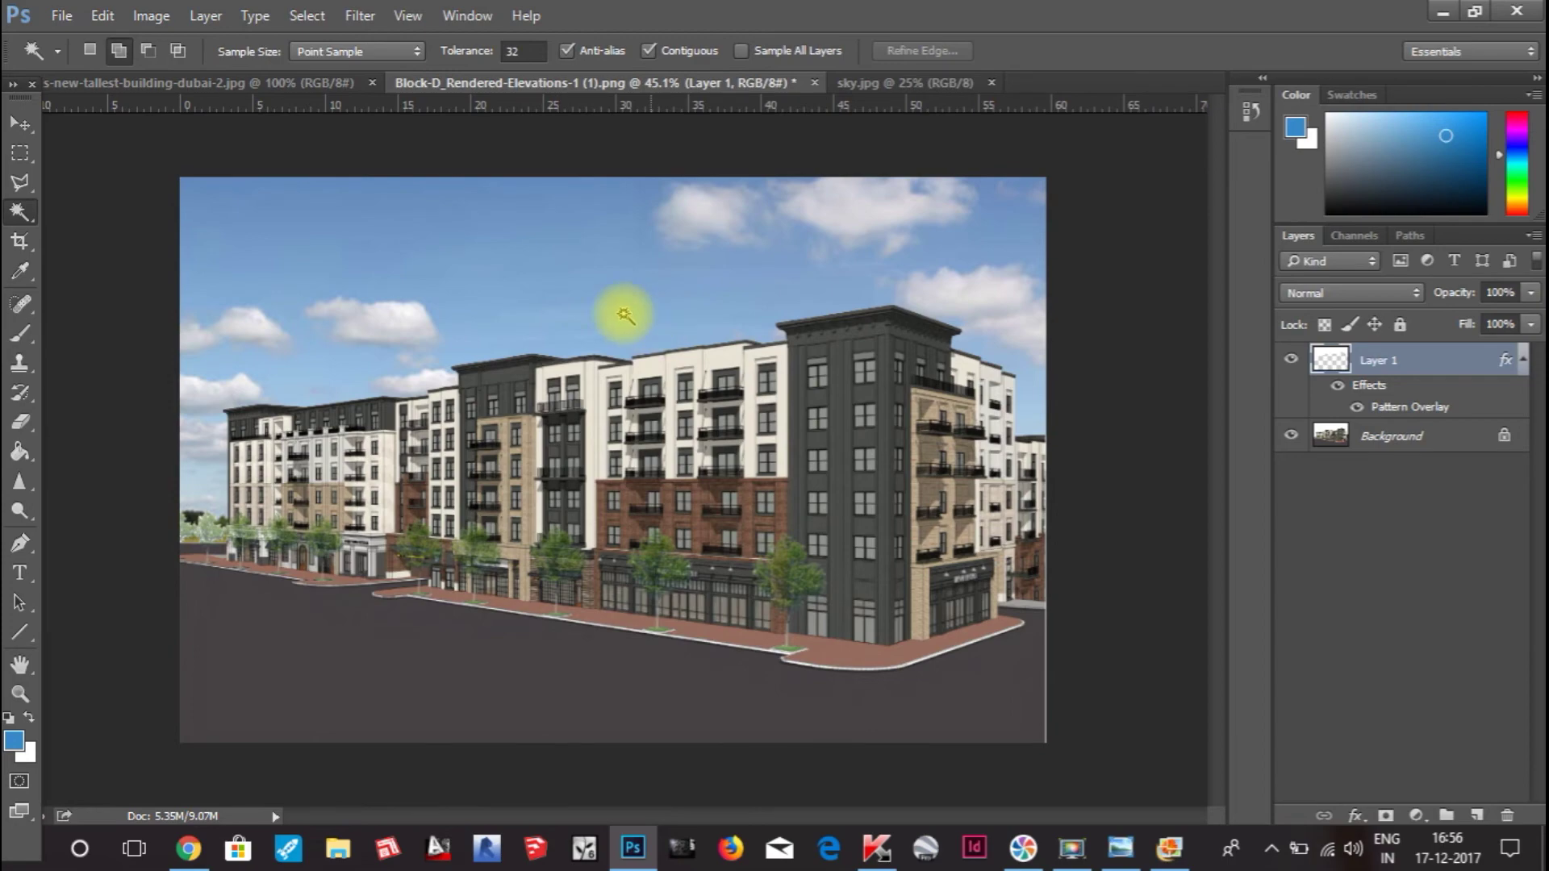
Step: Select the Move tool, then bring up Photoshop's General Preferences
click(20, 123)
scroll(646, 476, up, 3)
scroll(660, 484, down, 4)
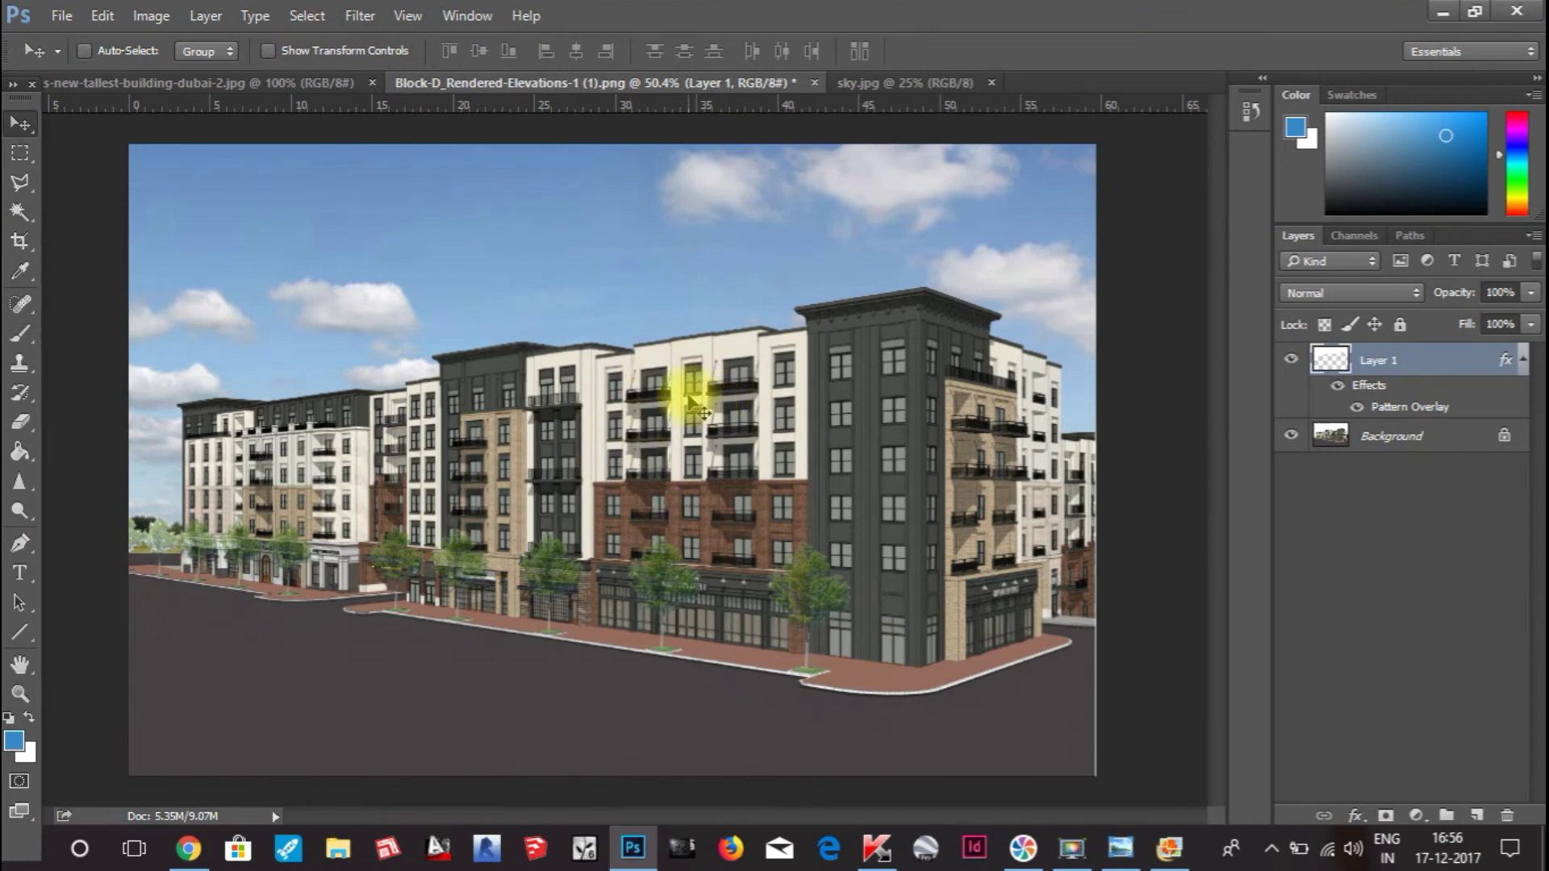
key(ctrl)
key(ctrl+k)
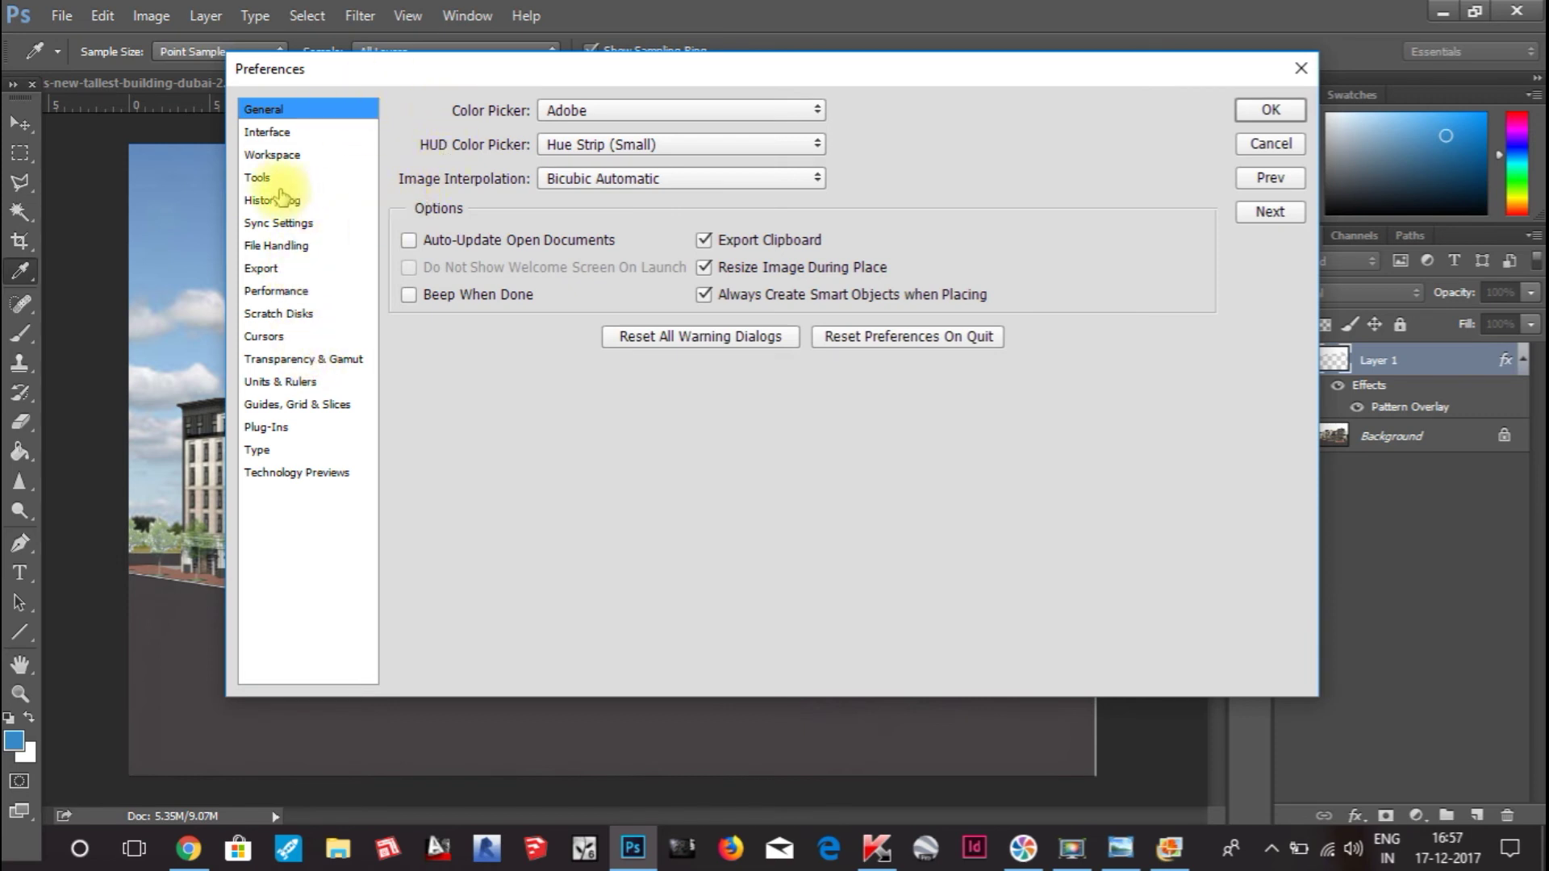
click(258, 178)
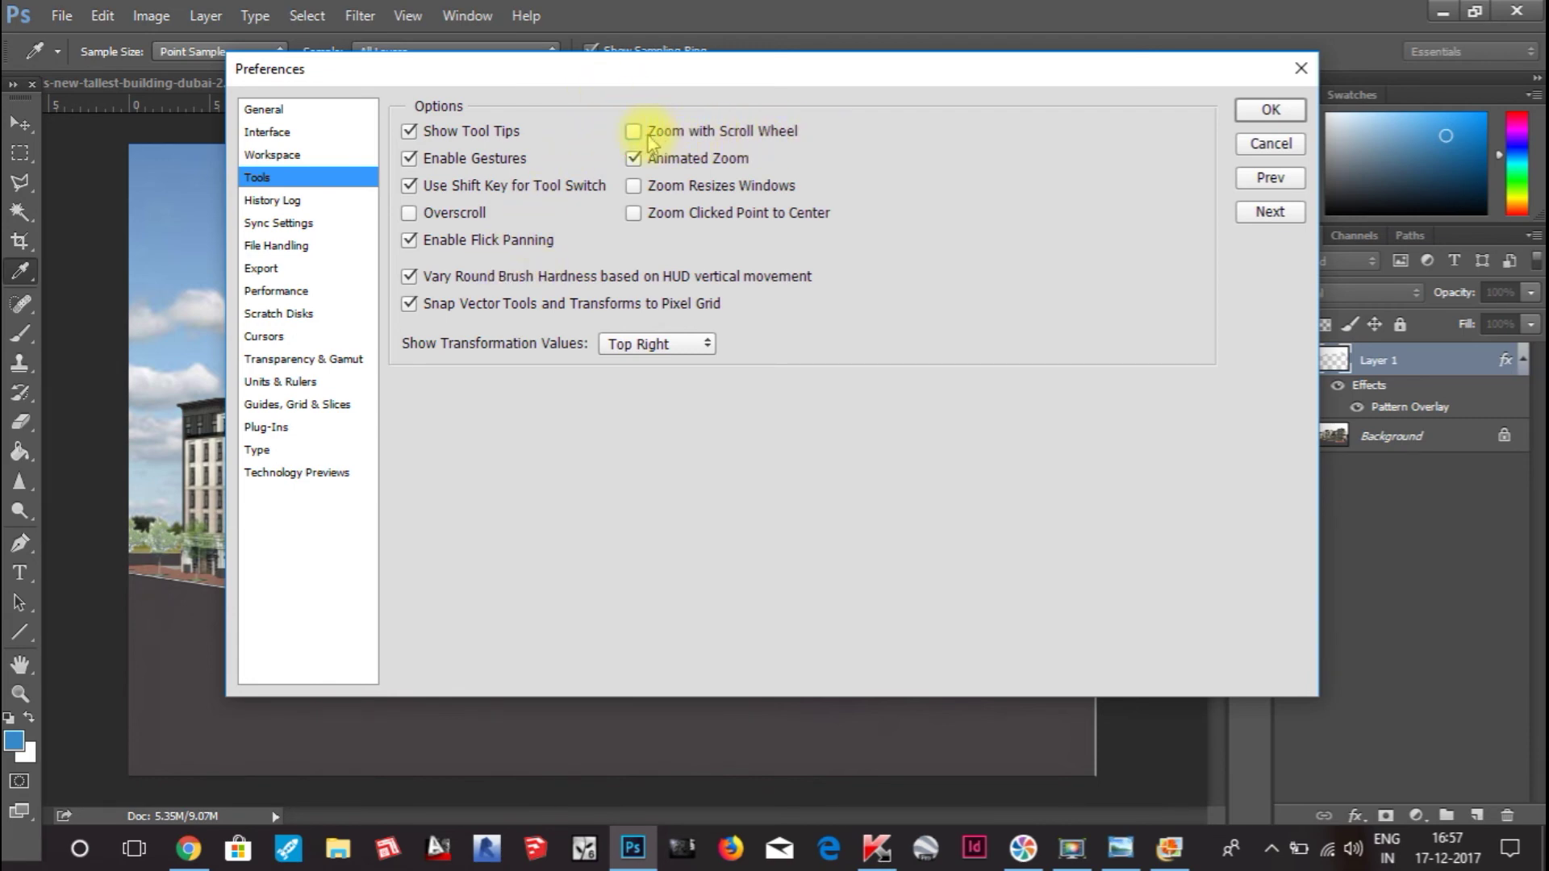
click(1283, 113)
key(v)
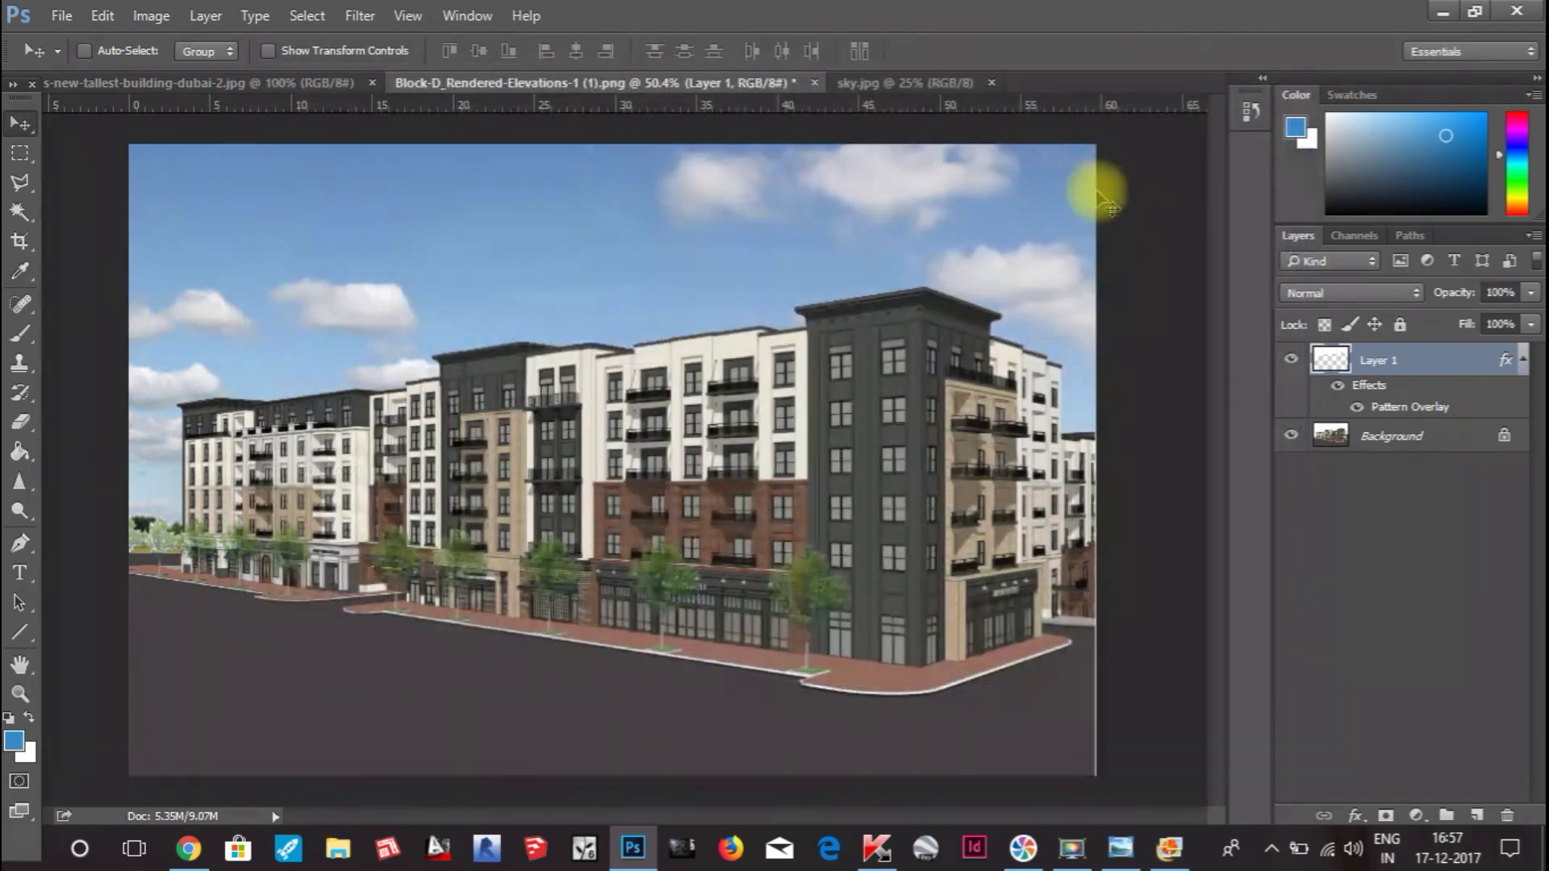
scroll(736, 387, down, 1)
scroll(526, 491, down, 1)
scroll(517, 488, up, 2)
scroll(519, 452, up, 2)
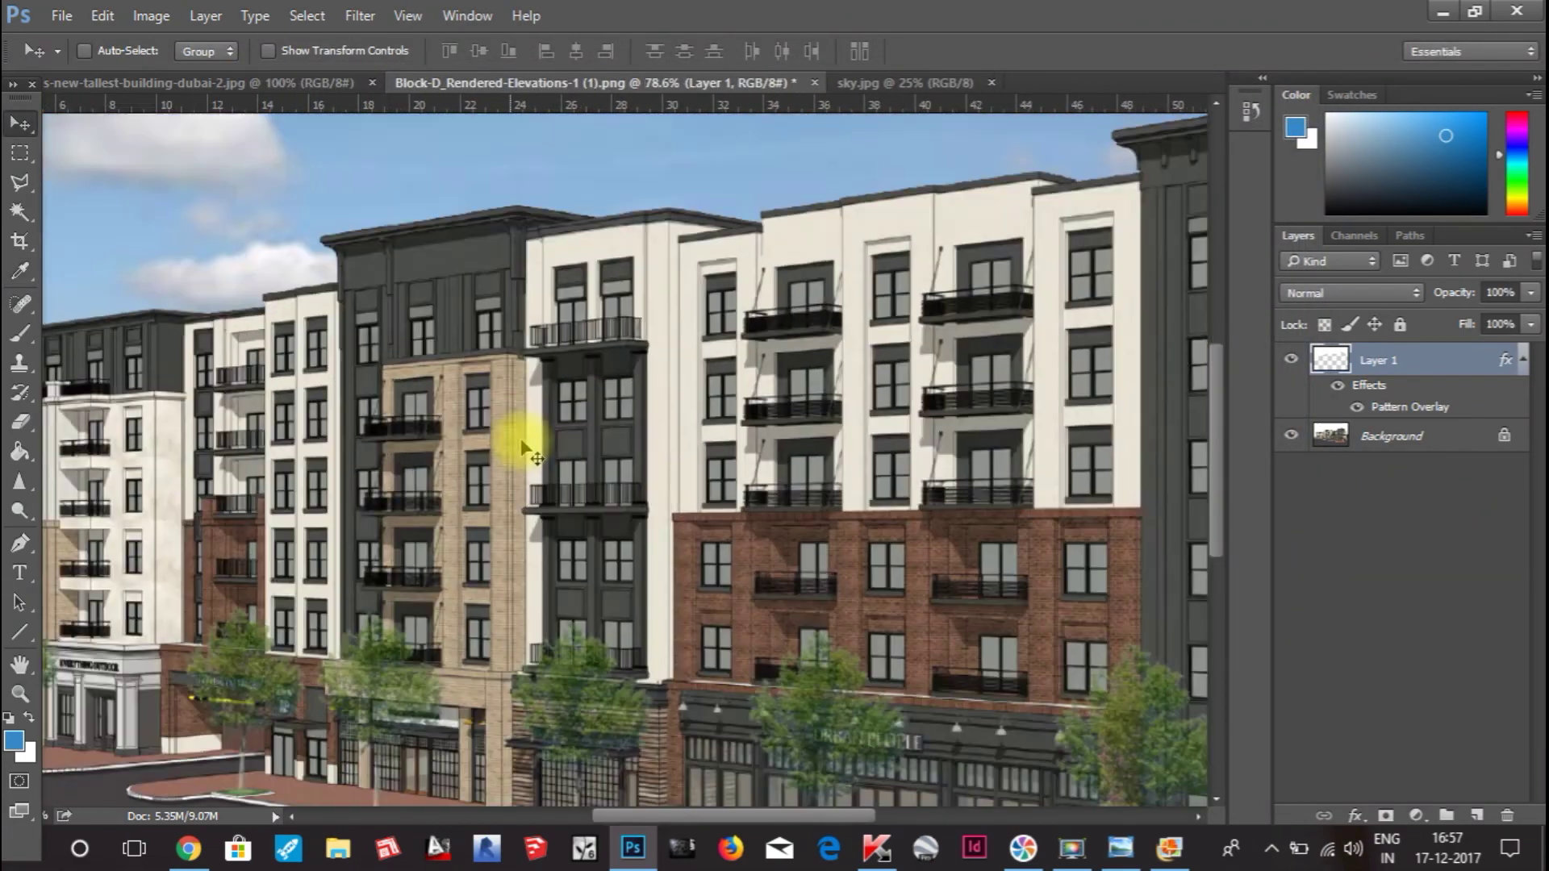
scroll(525, 460, down, 3)
scroll(494, 447, up, 4)
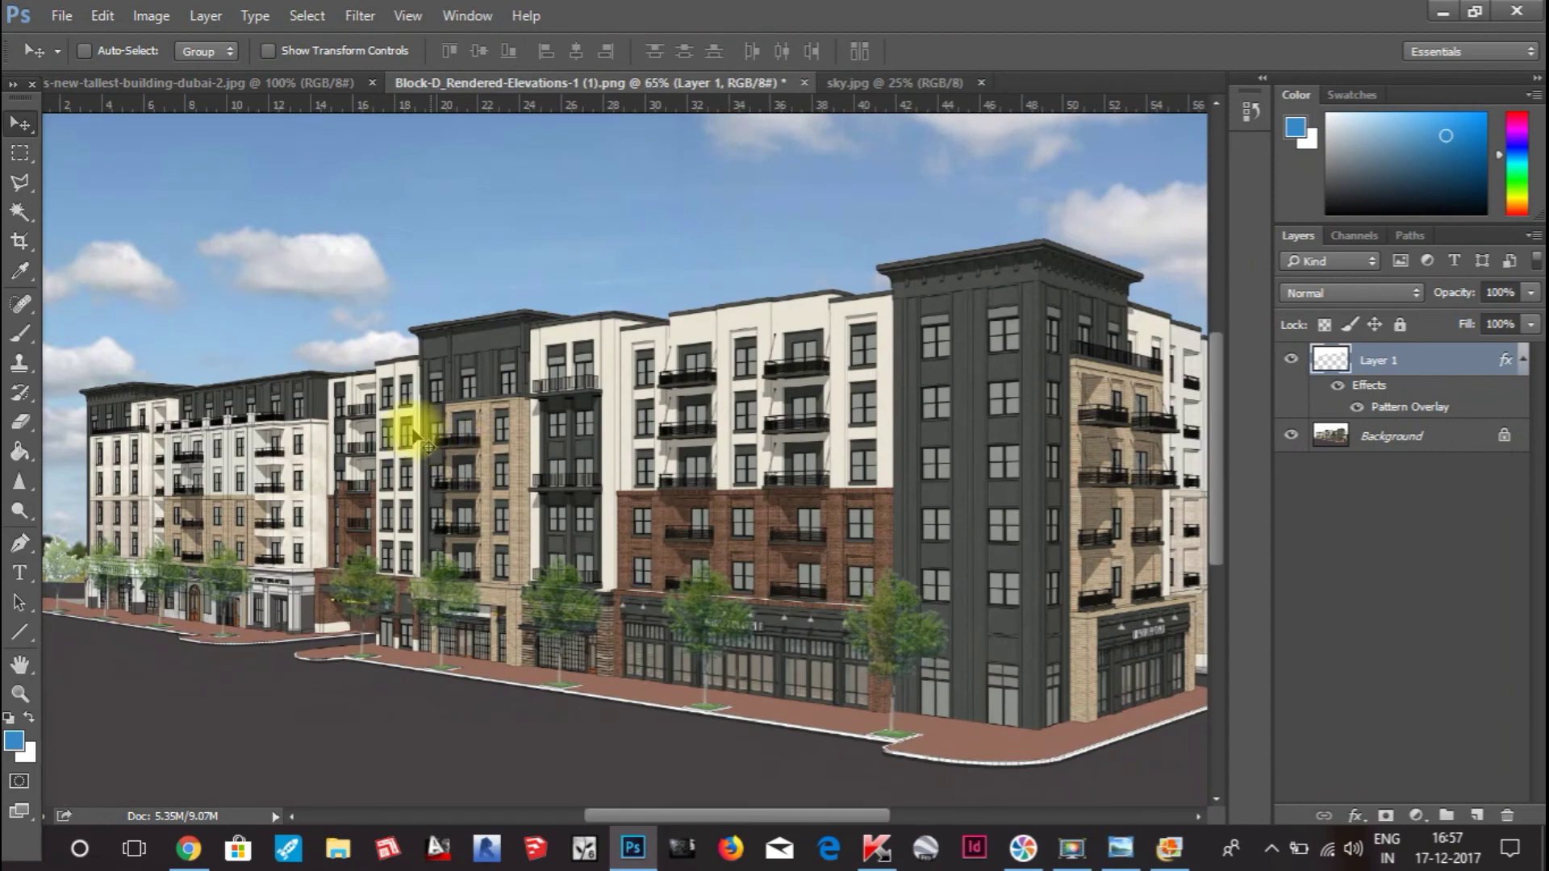
scroll(766, 440, down, 1)
scroll(722, 461, down, 2)
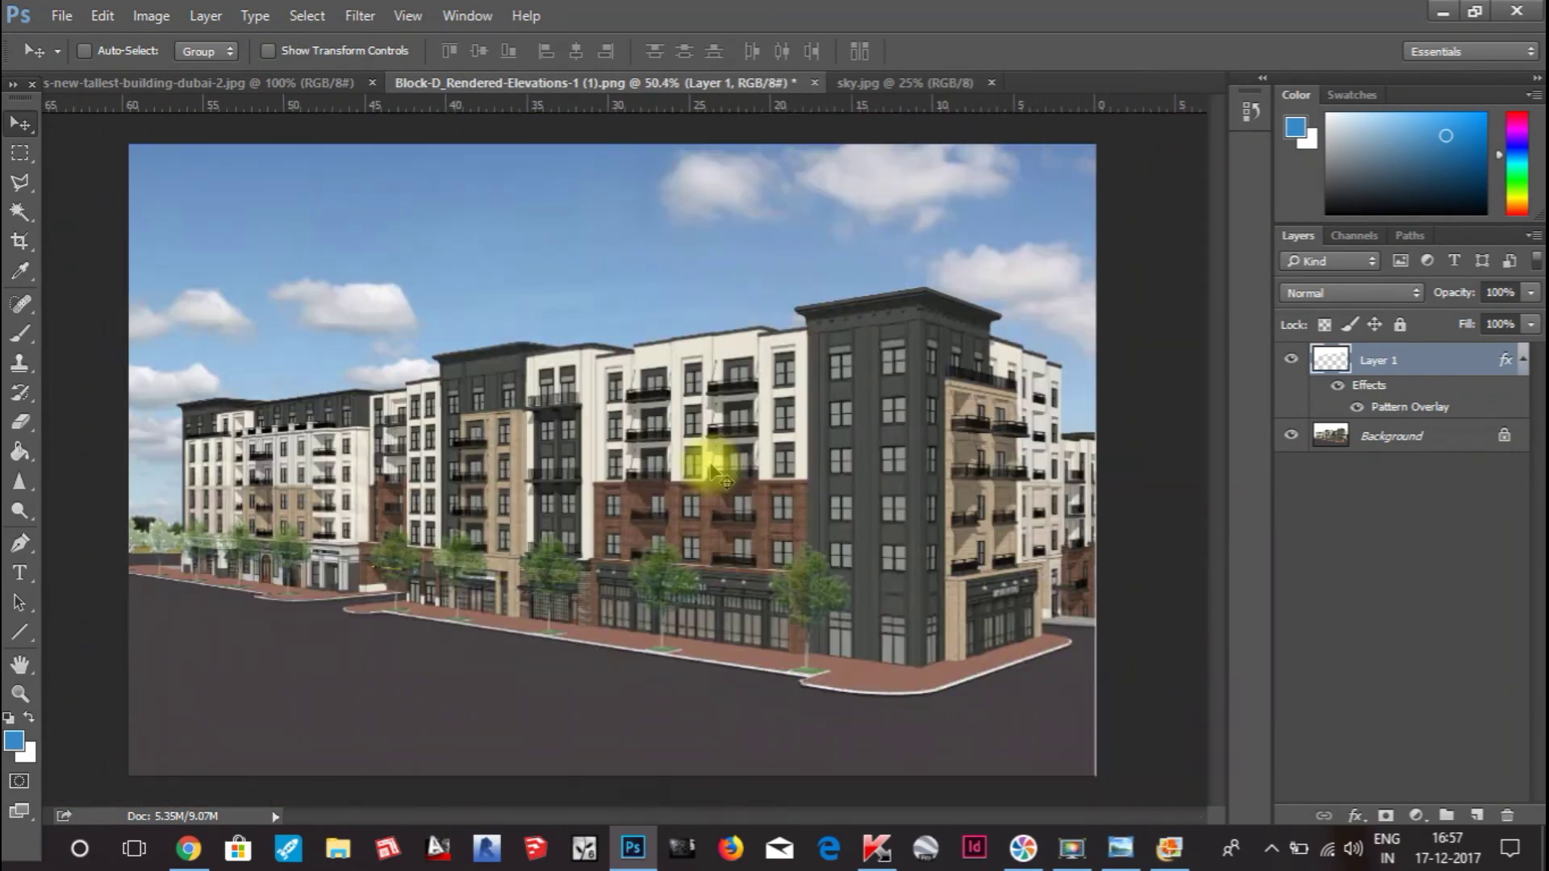
scroll(709, 450, up, 4)
scroll(750, 456, down, 3)
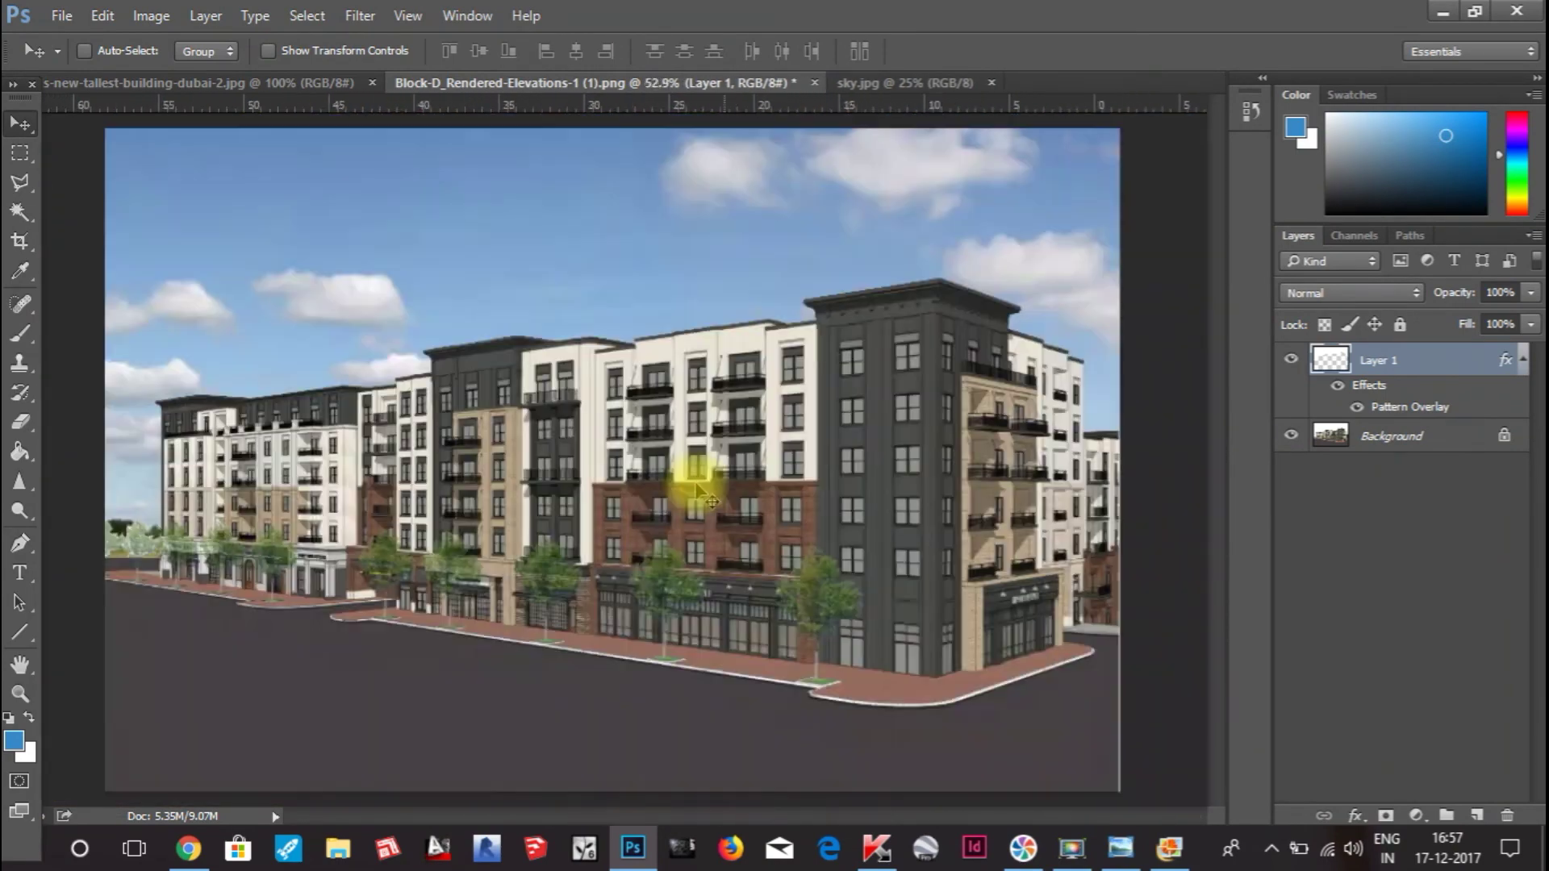
scroll(443, 666, up, 1)
scroll(563, 553, down, 3)
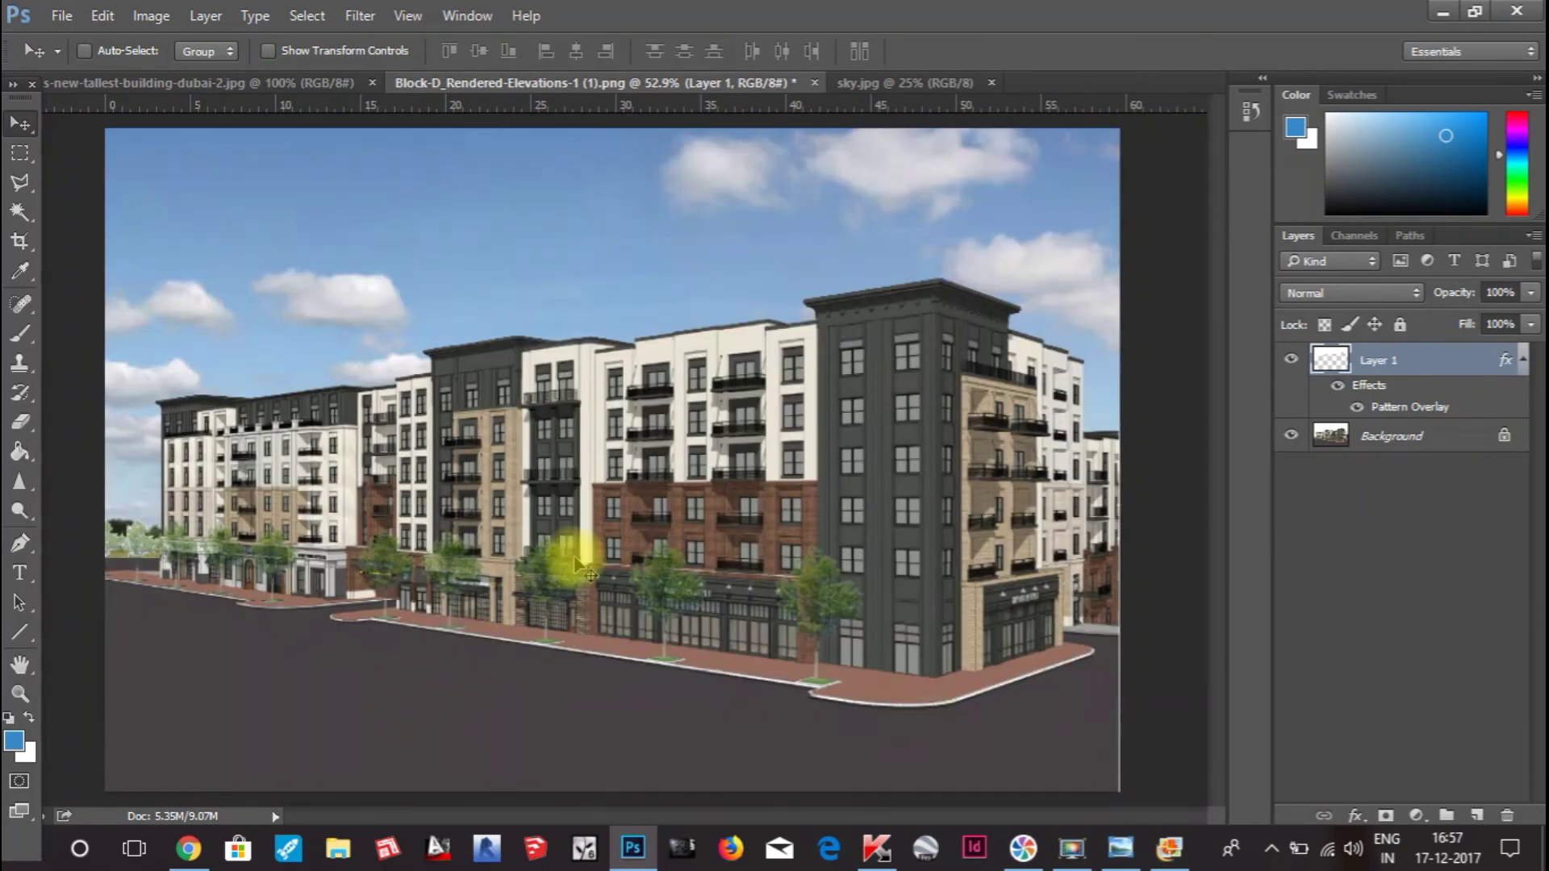
scroll(781, 455, up, 1)
scroll(781, 456, down, 1)
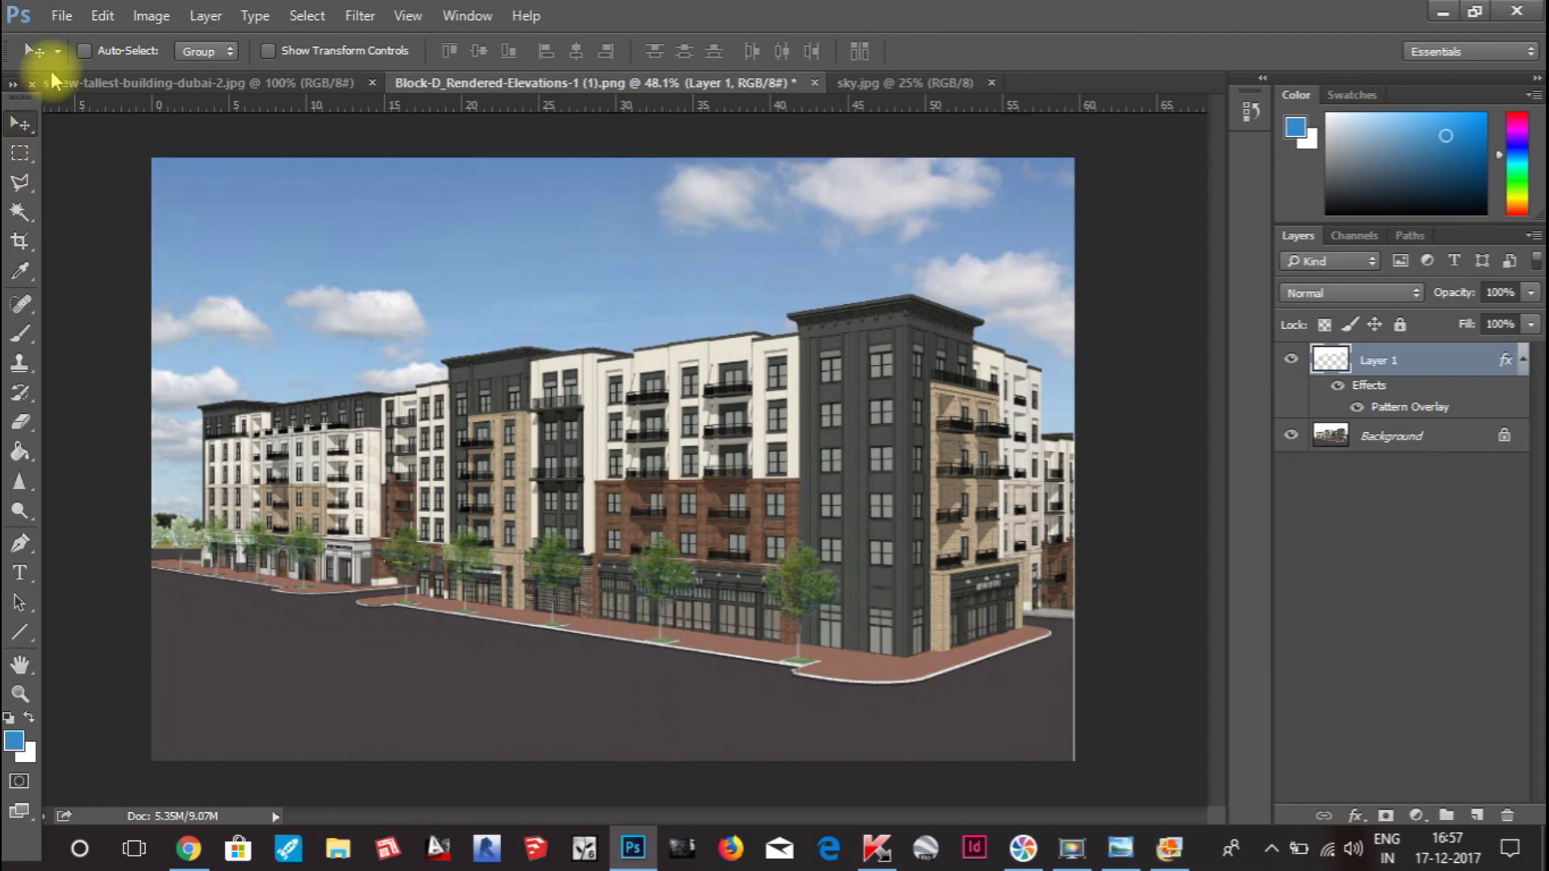
click(58, 17)
click(467, 15)
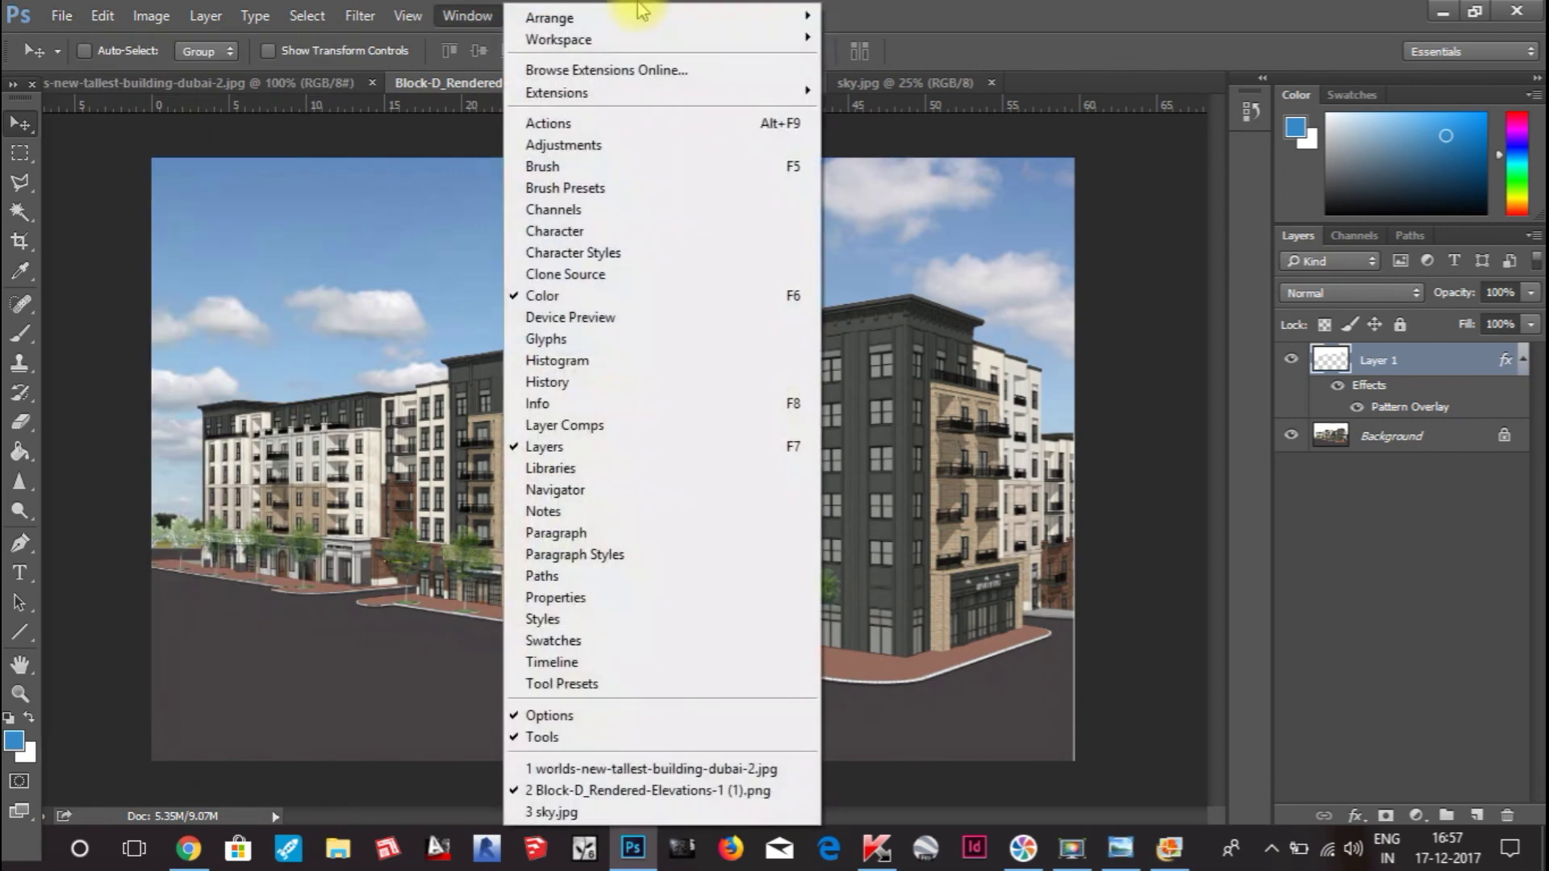
click(939, 10)
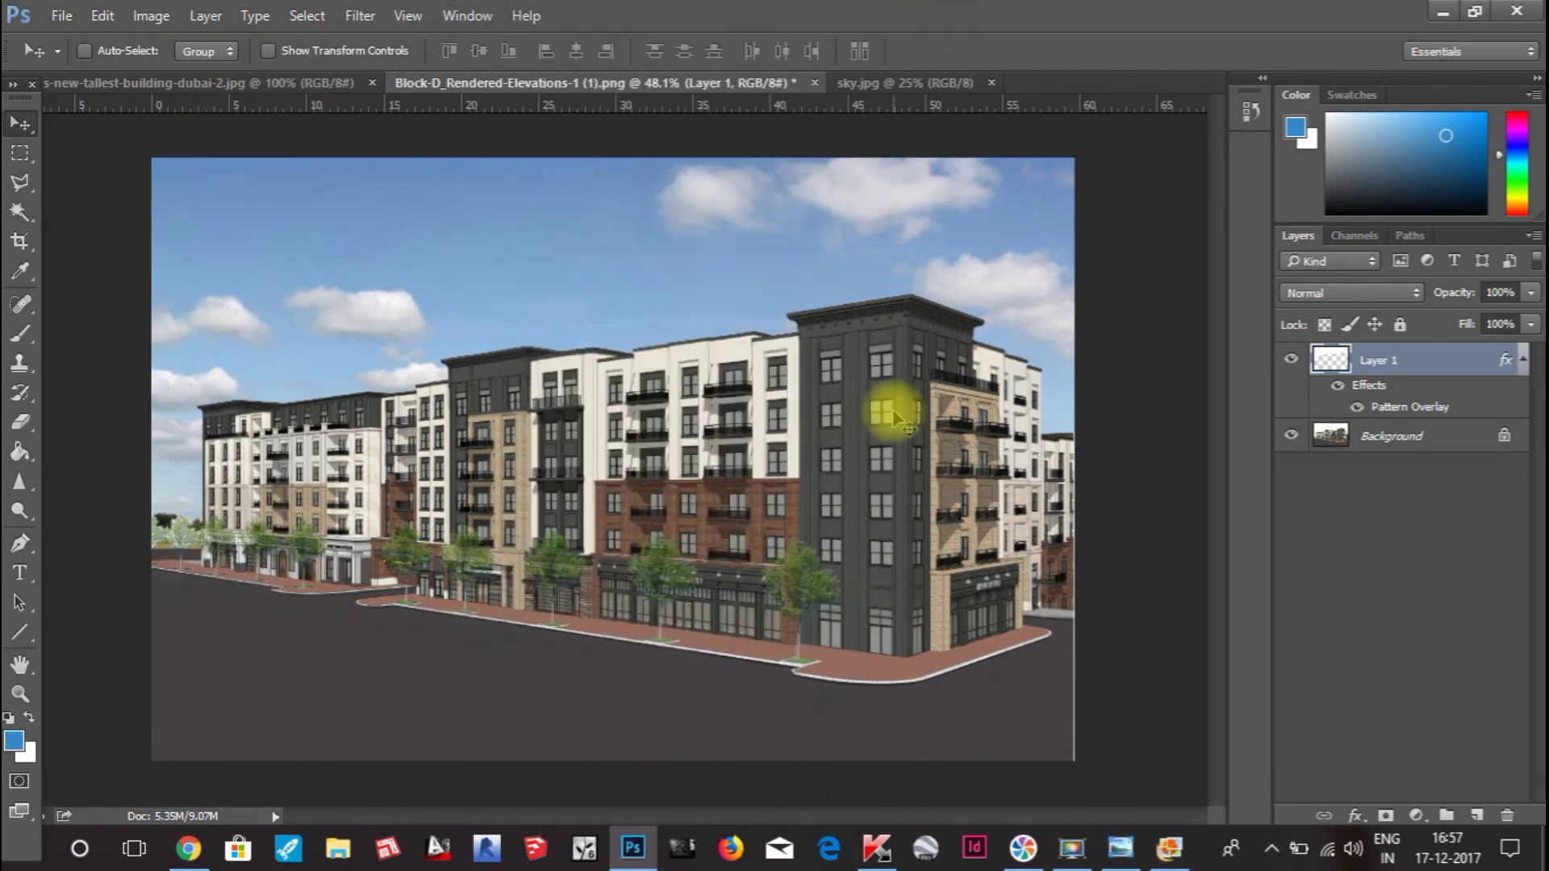